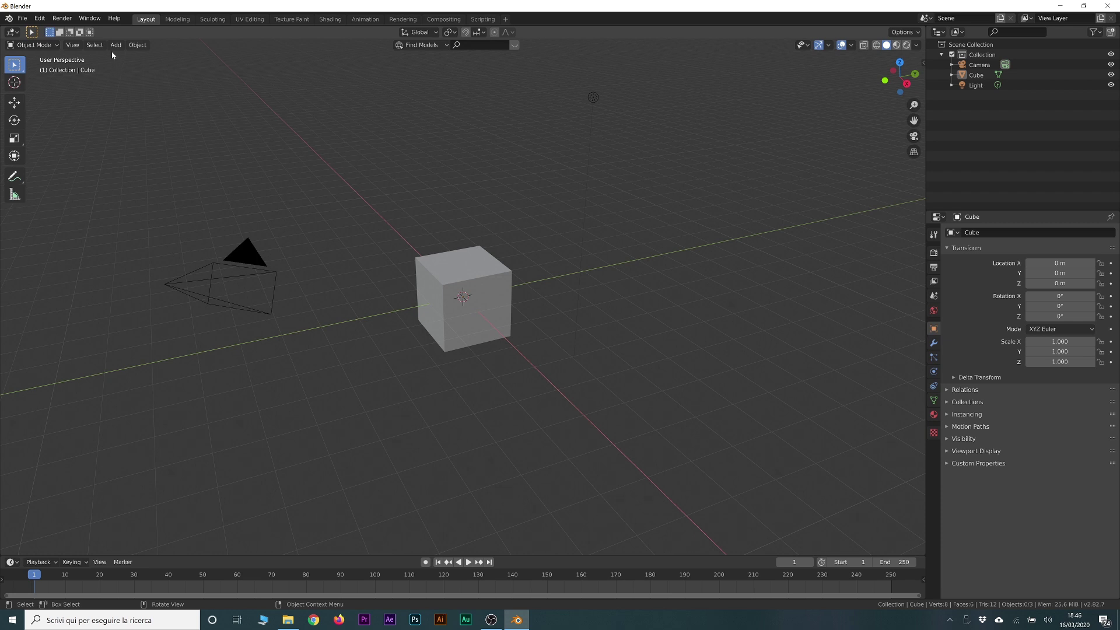
# Add a plane at the origin and scale it up about 6.8 times as a floor under the cube
pyautogui.click(115, 45)
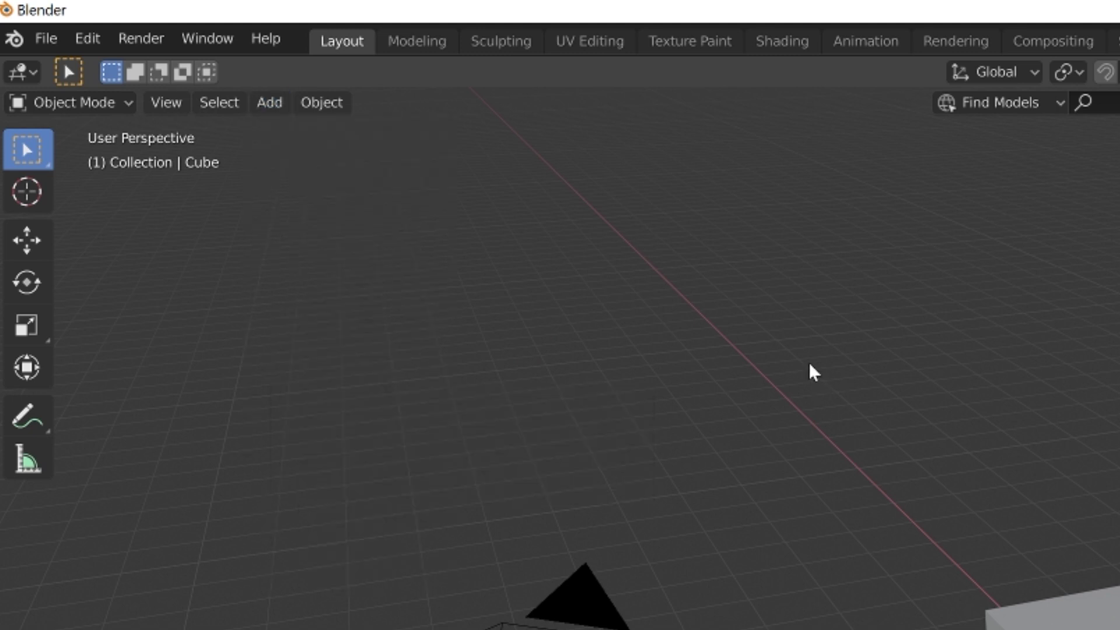
pyautogui.hotkey('shift', 'a')
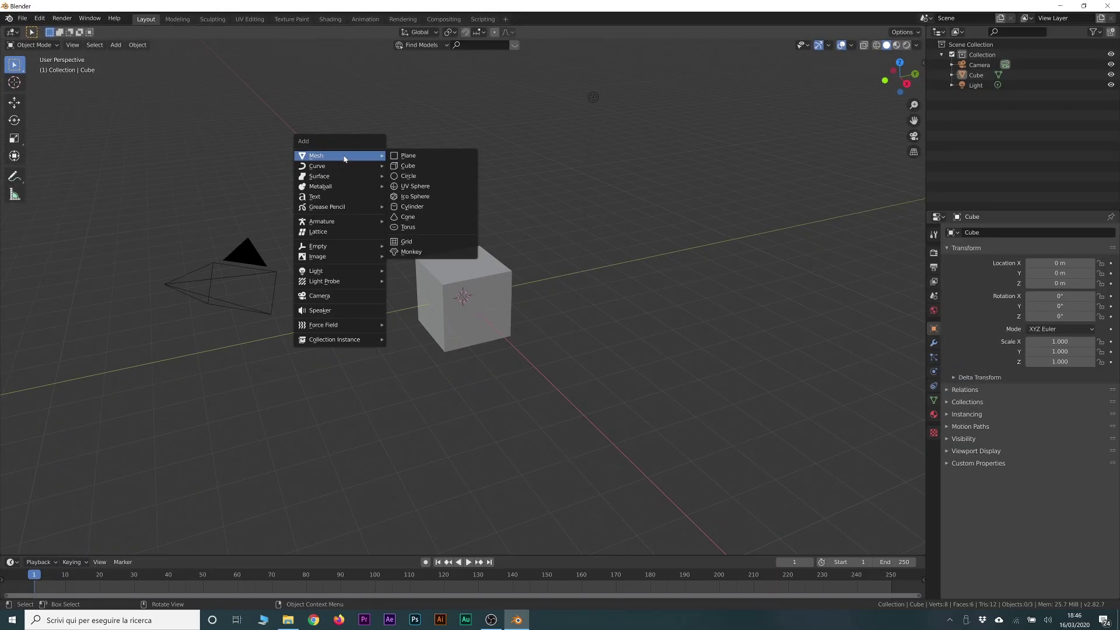
pyautogui.click(408, 156)
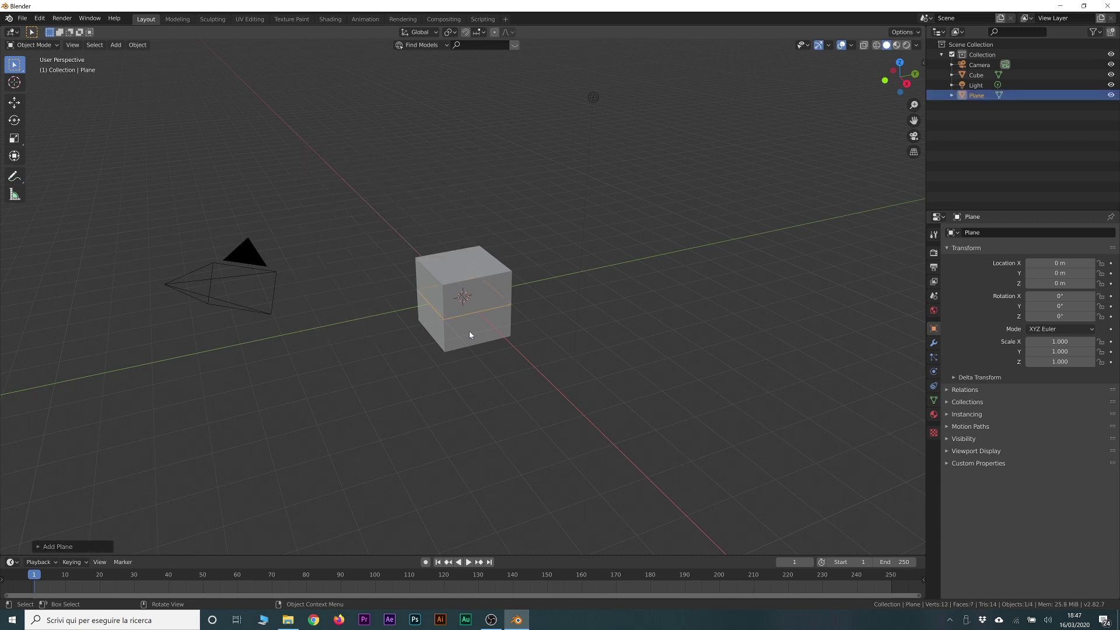
pyautogui.moveTo(387, 296)
pyautogui.mouseDown(button='middle')
pyautogui.moveTo(486, 305)
pyautogui.moveTo(412, 305)
pyautogui.moveTo(404, 282)
pyautogui.mouseUp(button='middle')
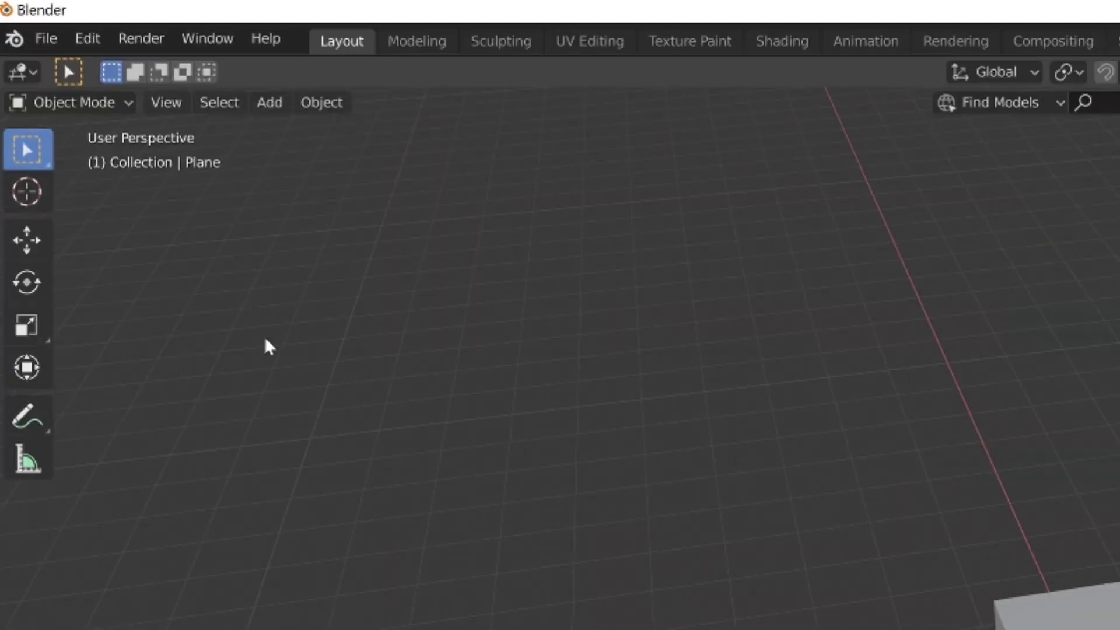
pyautogui.press('s')
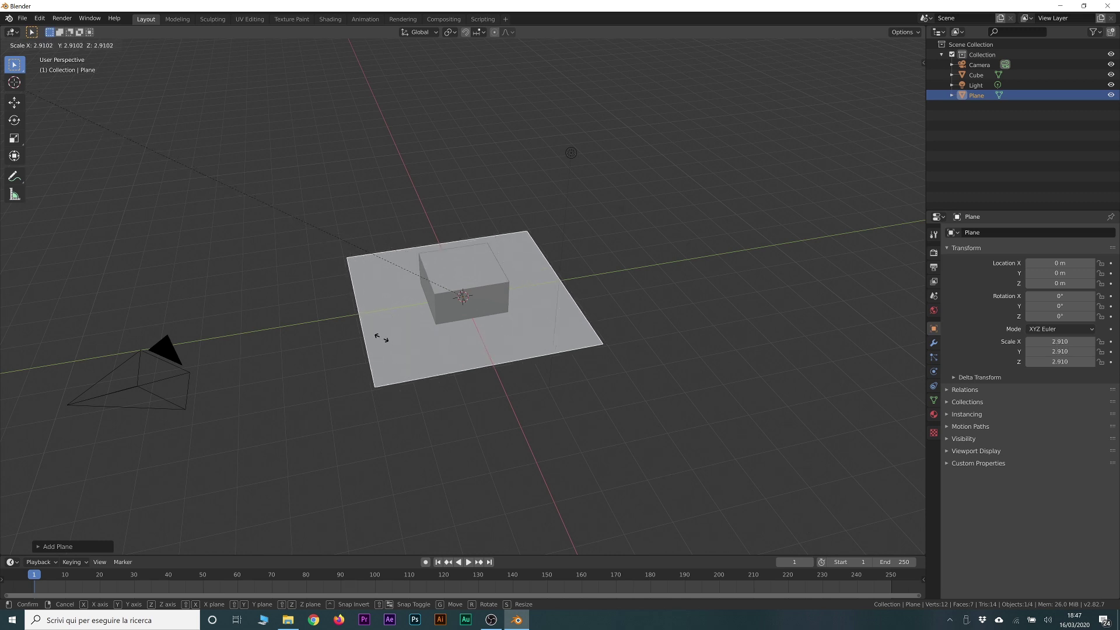
pyautogui.click(399, 316)
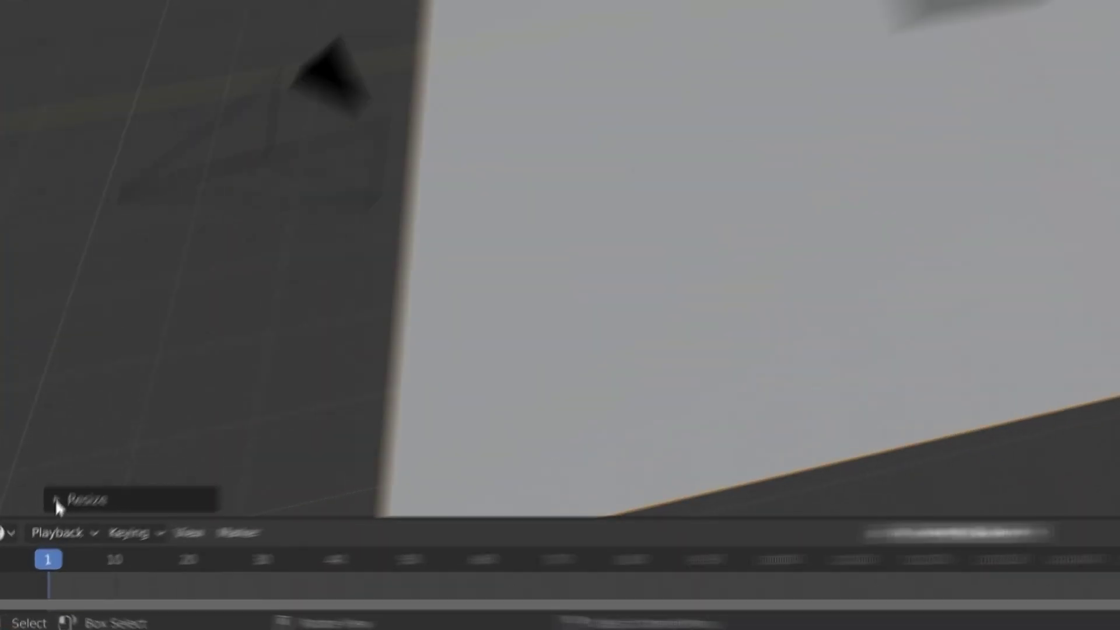
# Type exact Resize values of 10 for the plane's X, Y and Z scale
pyautogui.click(39, 546)
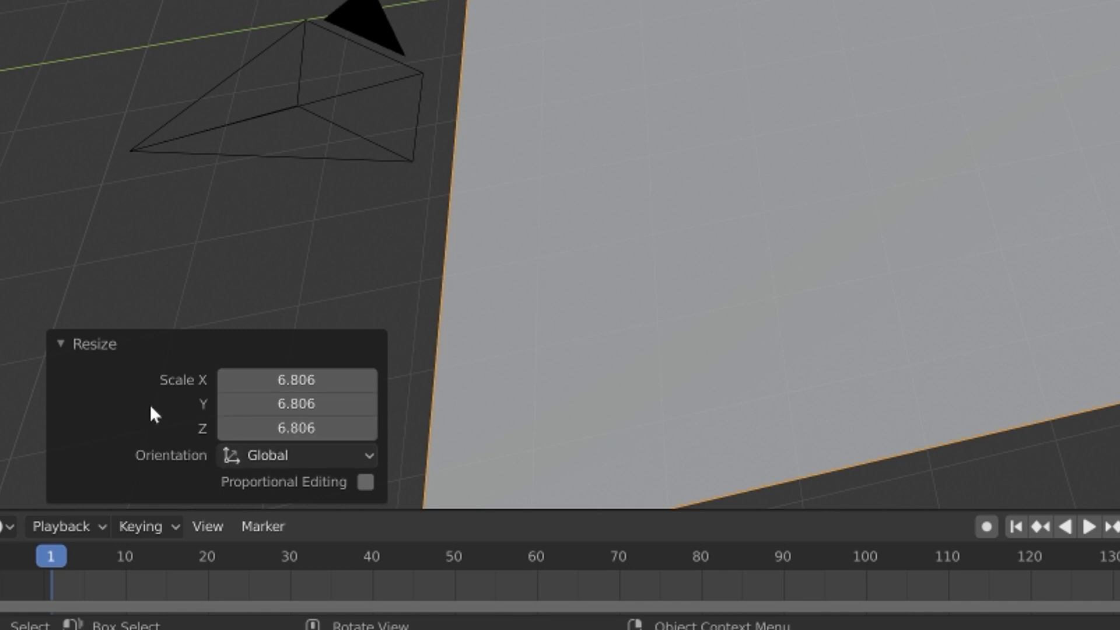
pyautogui.moveTo(295, 380)
pyautogui.mouseDown()
pyautogui.moveTo(315, 380)
pyautogui.moveTo(274, 379)
pyautogui.mouseUp()
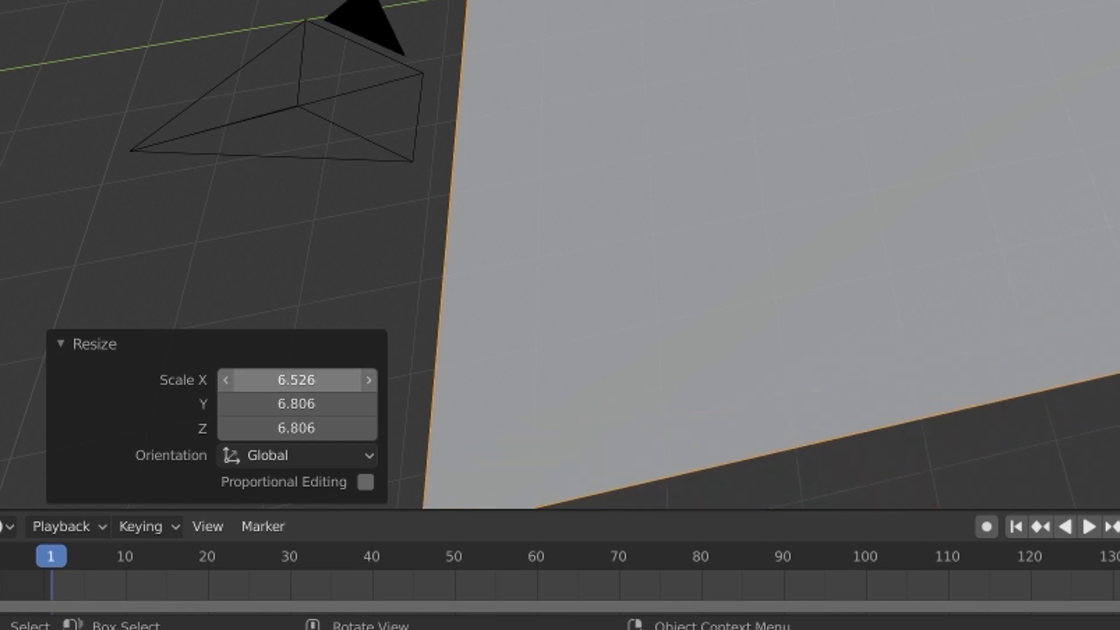
pyautogui.click(296, 380)
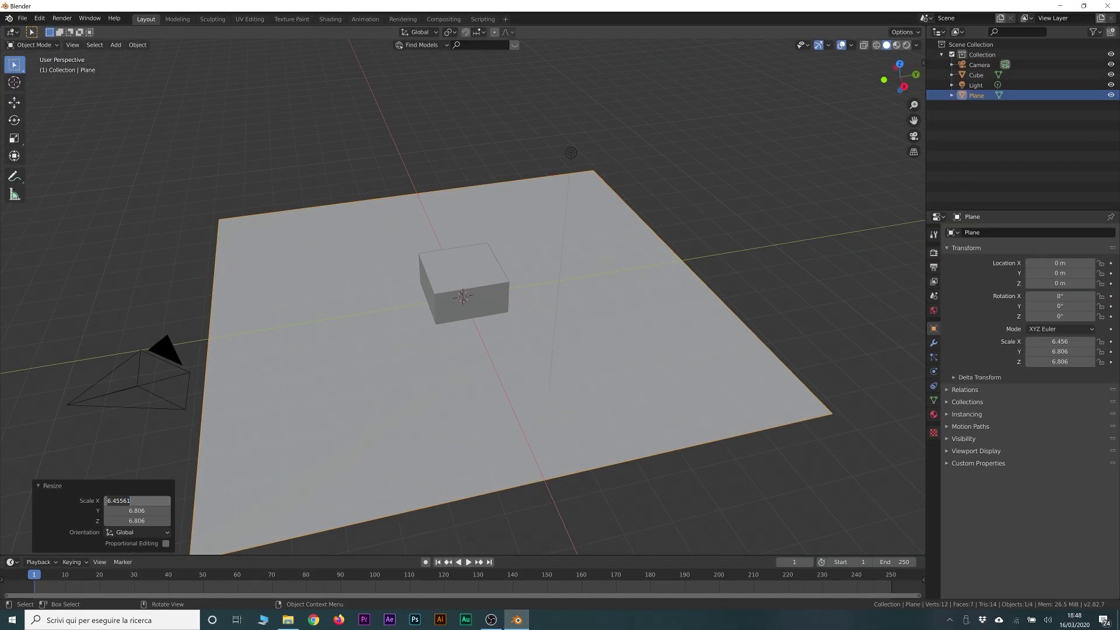
pyautogui.write('1')
pyautogui.press('Return')
pyautogui.click(147, 513)
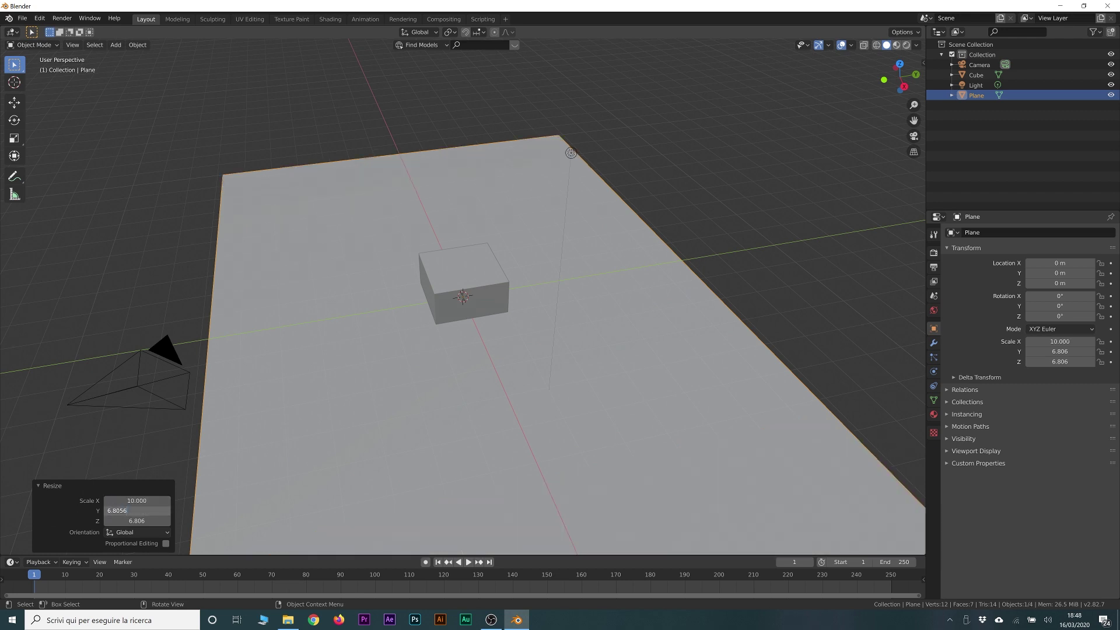
pyautogui.press('BackSpace')
pyautogui.press('BackSpace')
pyautogui.write('10')
pyautogui.press('Tab')
pyautogui.write('10')
pyautogui.press('Return')
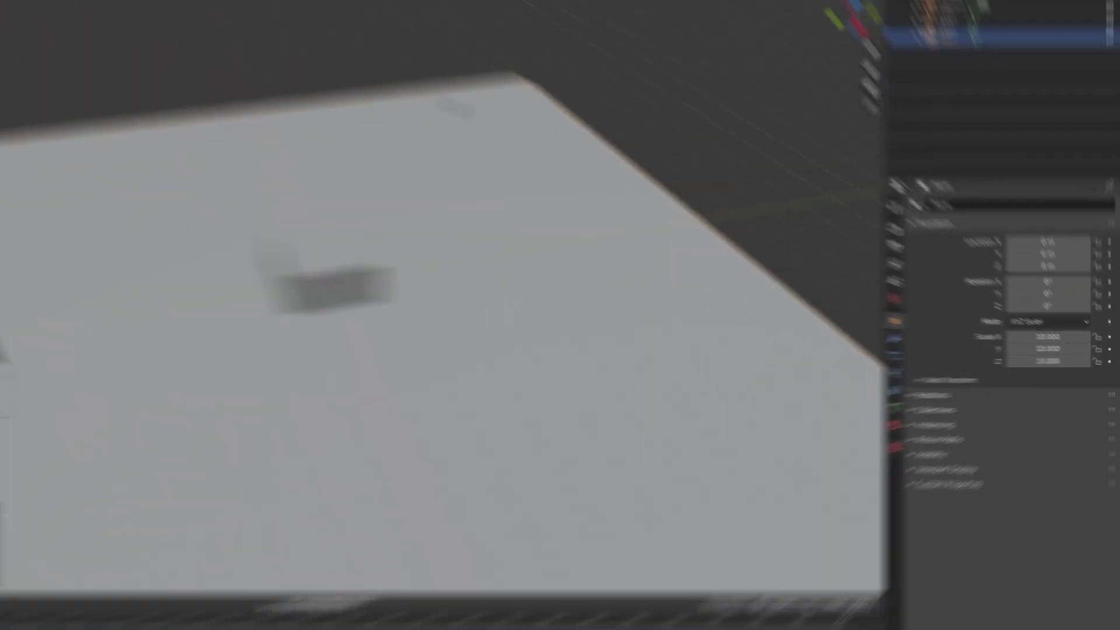
pyautogui.scroll(2, 496, 387)
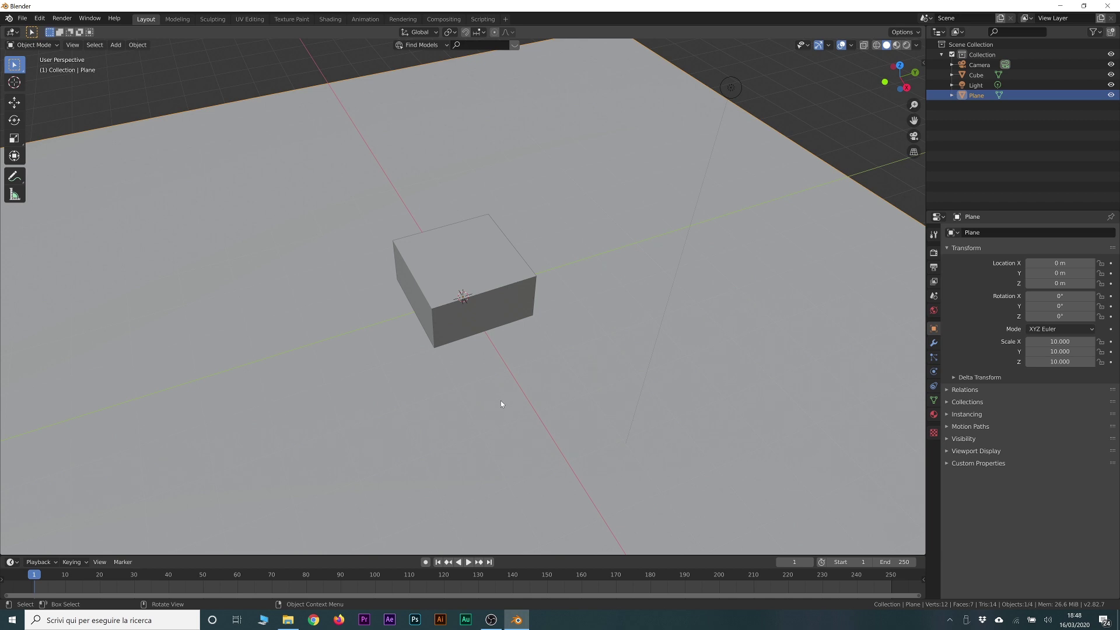
# Show the N-panel Item readout and compare the cube's 2 m size with the plane's 20 × 20 m
pyautogui.click(444, 329)
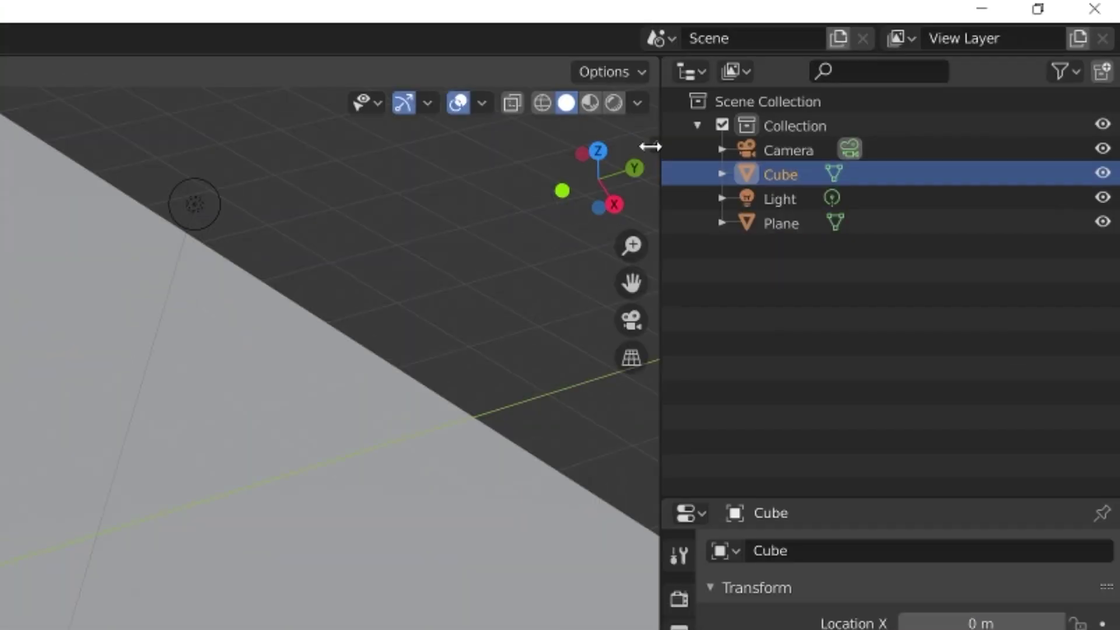
pyautogui.press('n')
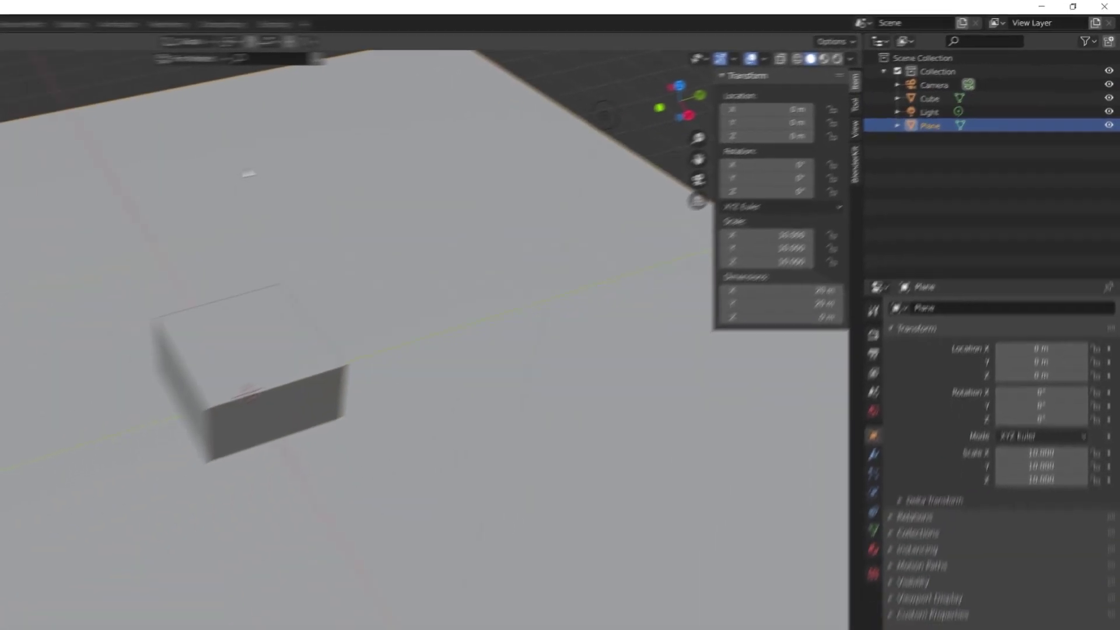
pyautogui.click(478, 279)
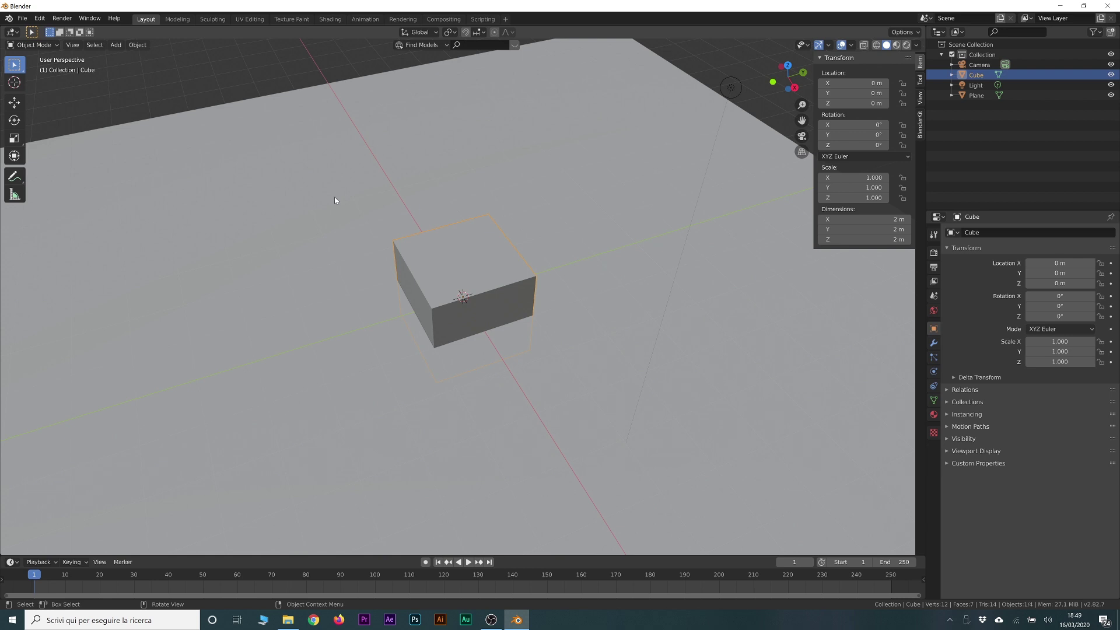
pyautogui.click(334, 197)
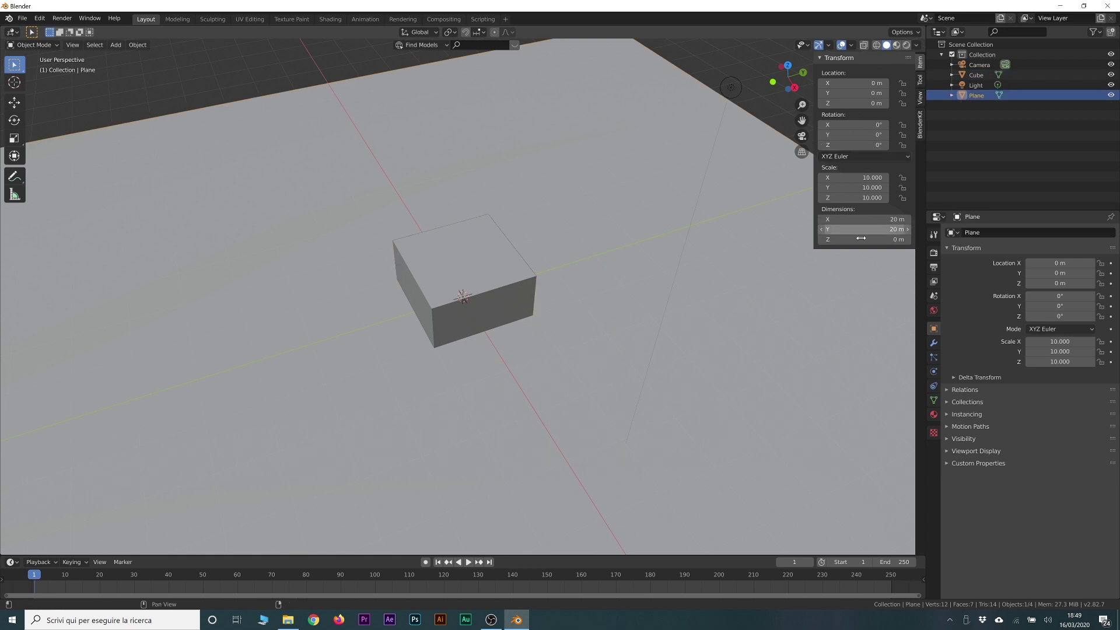
# Select the cube and try moving it with the Move tool, including a Y-constrained slide
pyautogui.click(488, 273)
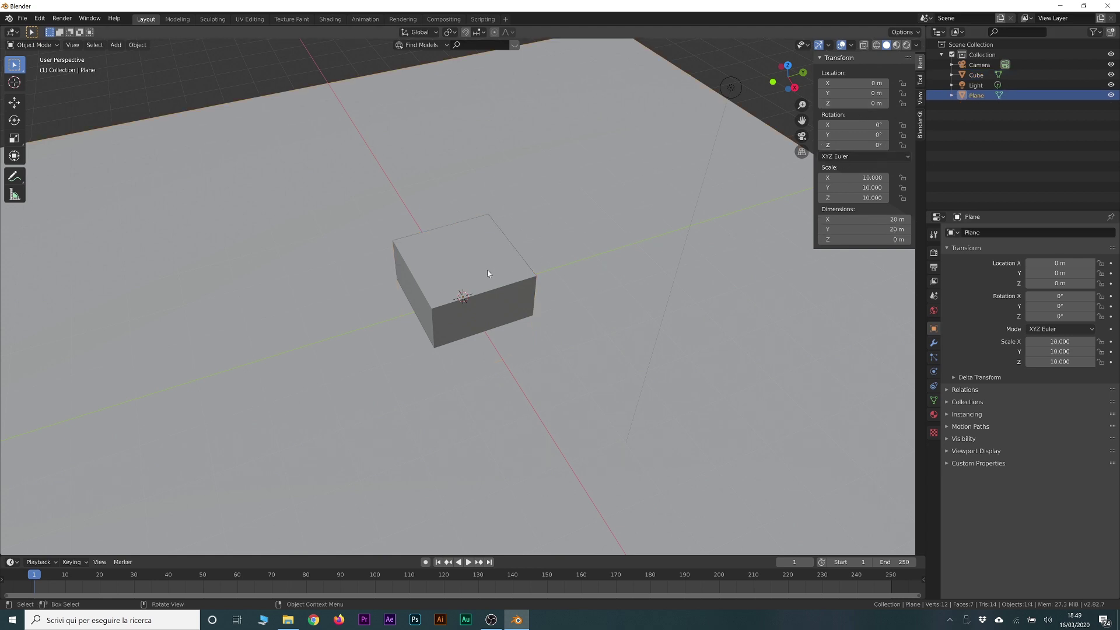
pyautogui.click(14, 102)
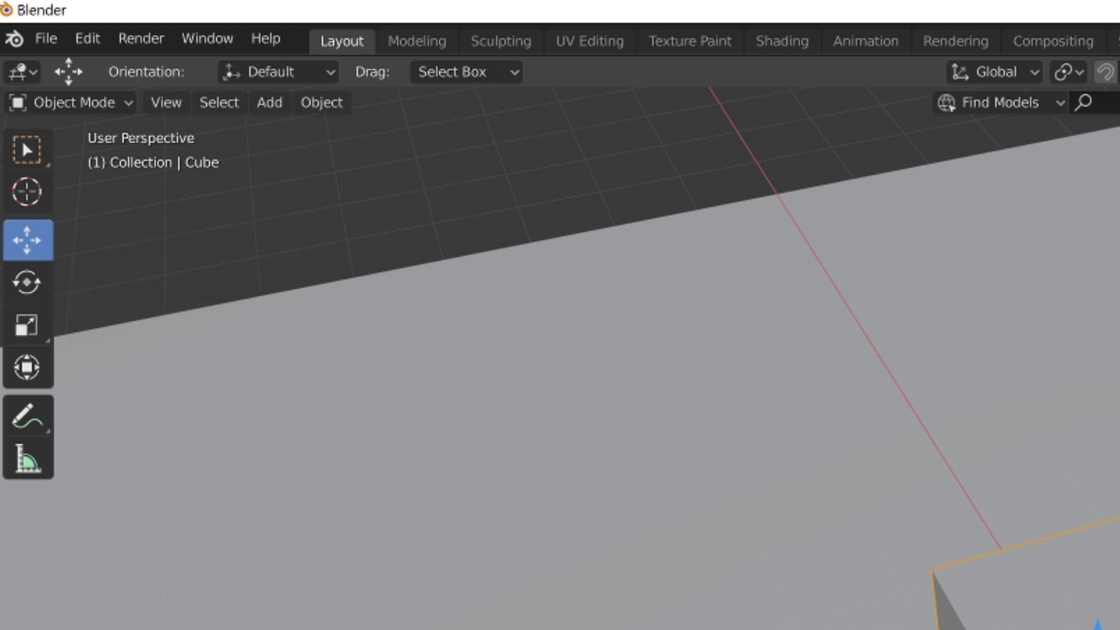
pyautogui.moveTo(904, 562); pyautogui.dragTo(483, 313)
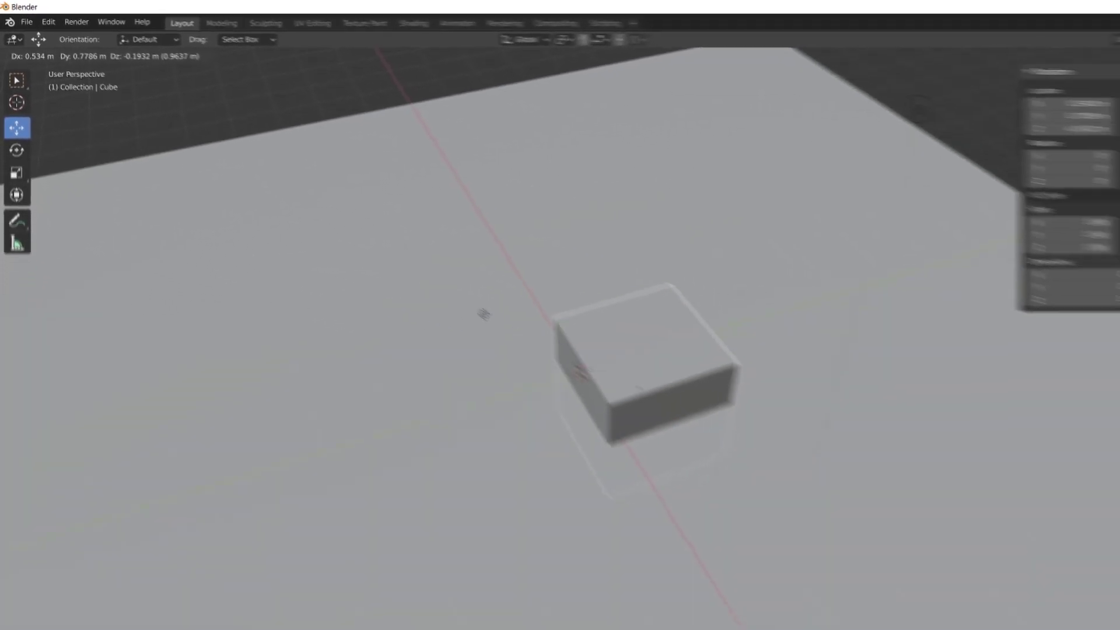
pyautogui.moveTo(483, 314)
pyautogui.mouseDown()
pyautogui.moveTo(384, 202)
pyautogui.moveTo(415, 249)
pyautogui.moveTo(426, 234)
pyautogui.mouseUp()
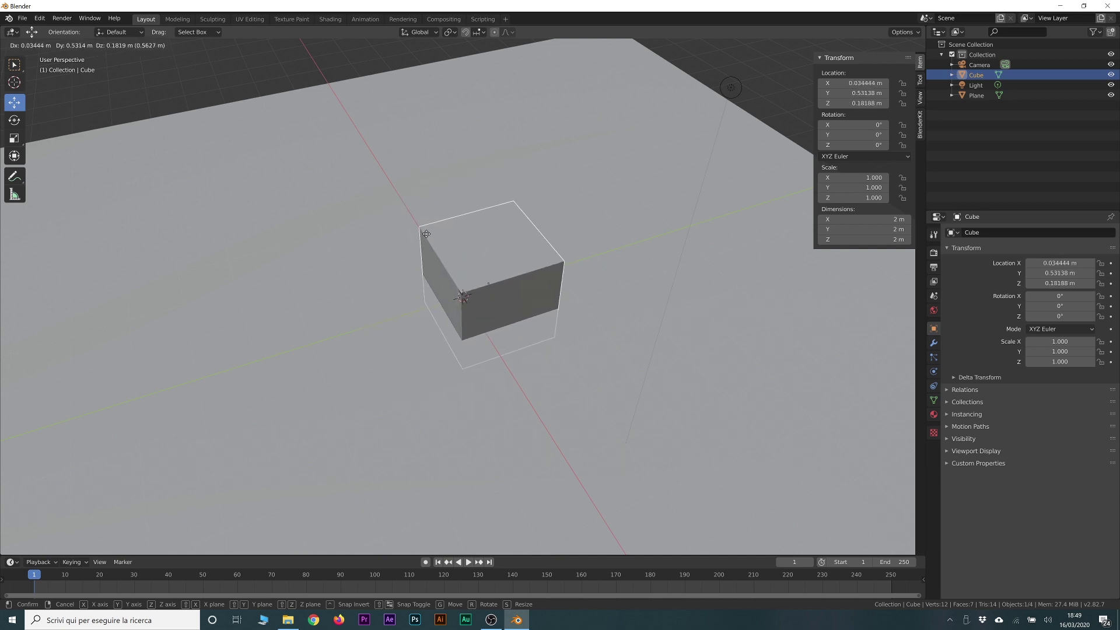
pyautogui.moveTo(427, 234); pyautogui.dragTo(404, 250)
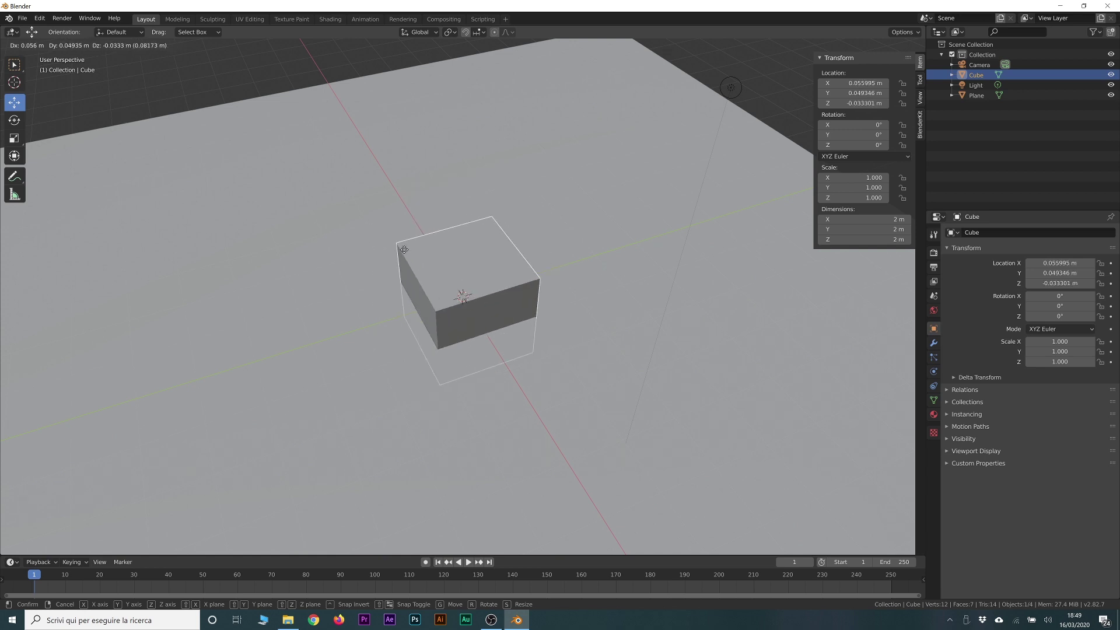
pyautogui.press('y')
pyautogui.moveTo(404, 250)
pyautogui.mouseDown()
pyautogui.moveTo(233, 345)
pyautogui.moveTo(753, 373)
pyautogui.moveTo(579, 370)
pyautogui.moveTo(261, 303)
pyautogui.moveTo(660, 421)
pyautogui.moveTo(302, 392)
pyautogui.moveTo(589, 383)
pyautogui.moveTo(343, 380)
pyautogui.moveTo(615, 335)
pyautogui.moveTo(361, 333)
pyautogui.moveTo(394, 331)
pyautogui.moveTo(608, 218)
pyautogui.moveTo(590, 215)
pyautogui.moveTo(593, 167)
pyautogui.moveTo(290, 190)
pyautogui.moveTo(542, 280)
pyautogui.moveTo(645, 225)
pyautogui.moveTo(640, 180)
pyautogui.moveTo(621, 222)
pyautogui.mouseUp()
# Move the cube to 1 m on Z so it sits on the floor
pyautogui.press('z')
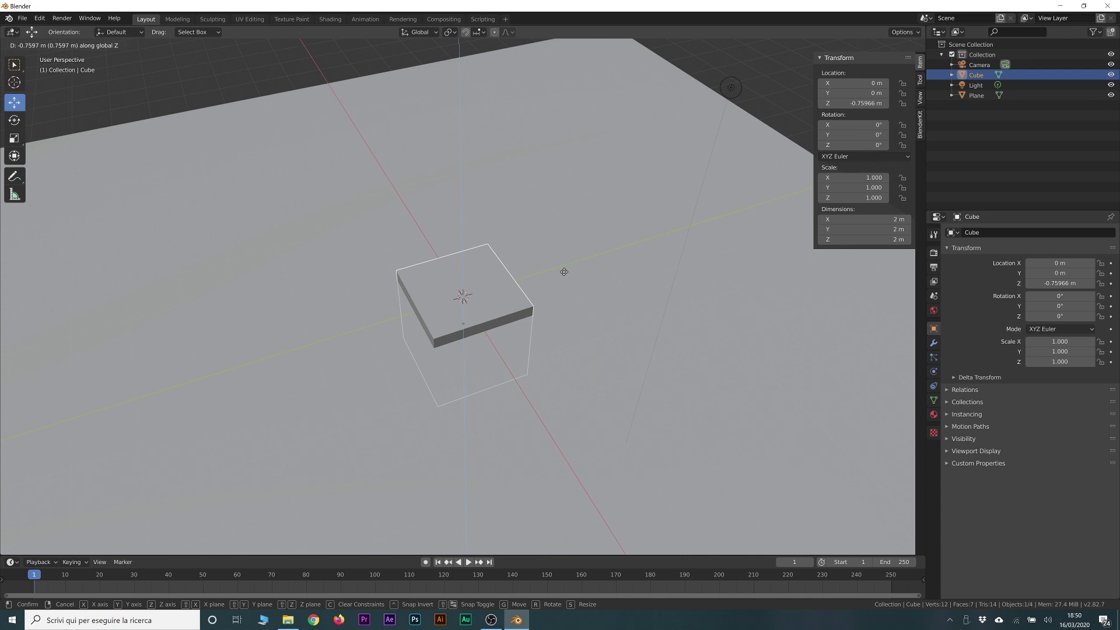
pyautogui.write('1')
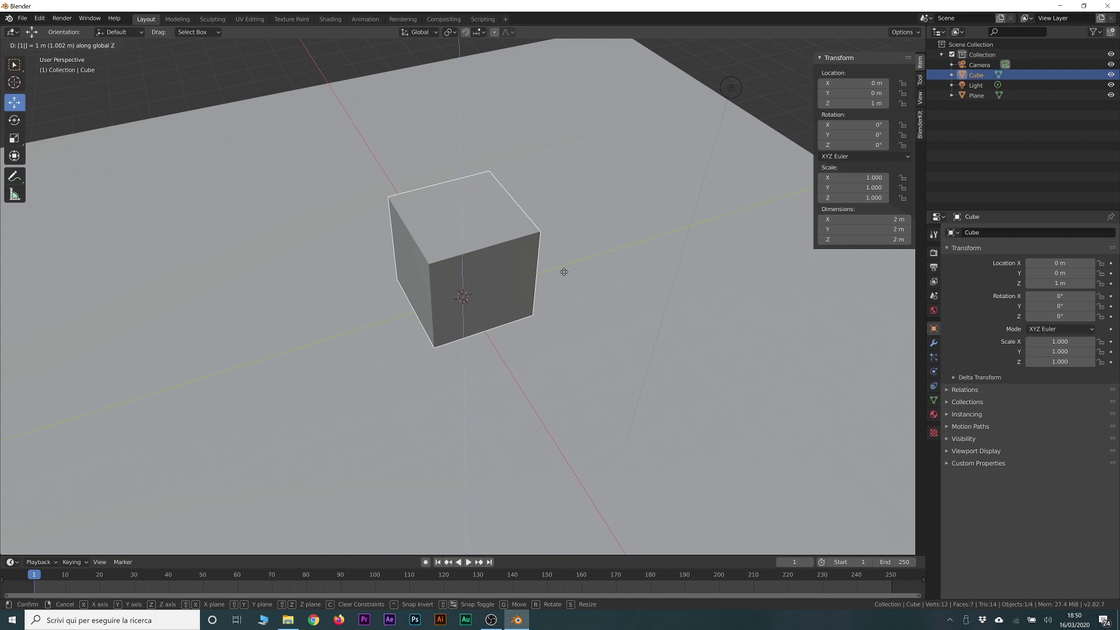
pyautogui.click(460, 178)
pyautogui.moveTo(539, 405)
pyautogui.mouseDown(button='middle')
pyautogui.moveTo(517, 357)
pyautogui.moveTo(462, 329)
pyautogui.moveTo(481, 338)
pyautogui.moveTo(534, 324)
pyautogui.moveTo(465, 341)
pyautogui.moveTo(495, 341)
pyautogui.mouseUp(button='middle')
pyautogui.scroll(3, 468, 336)
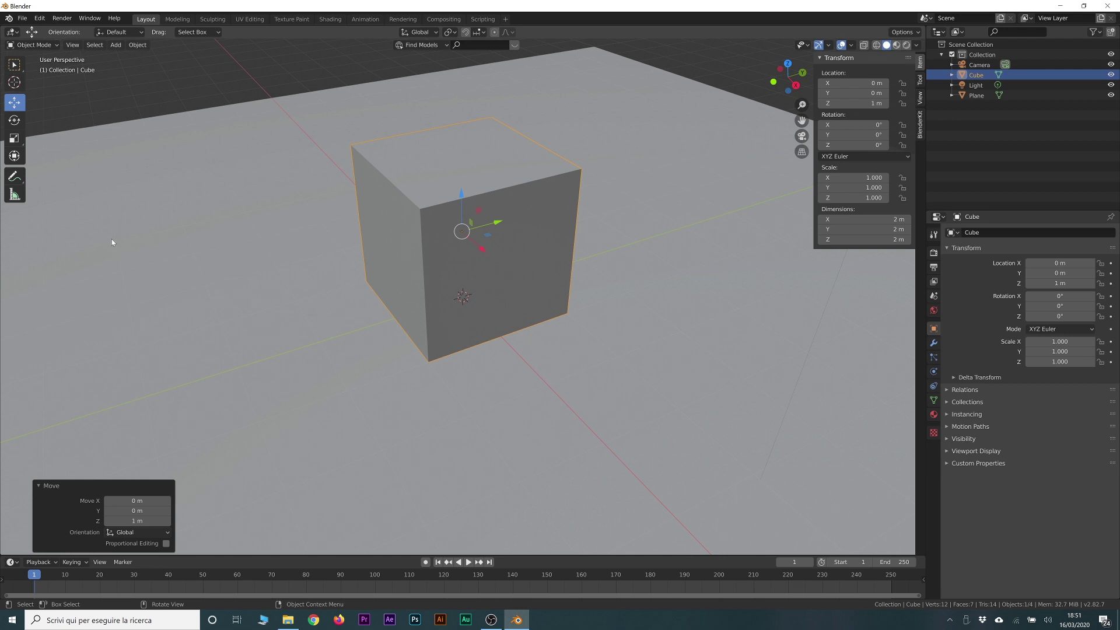
# Flatten the cube with a Z-constrained scale of 0.2
pyautogui.click(14, 138)
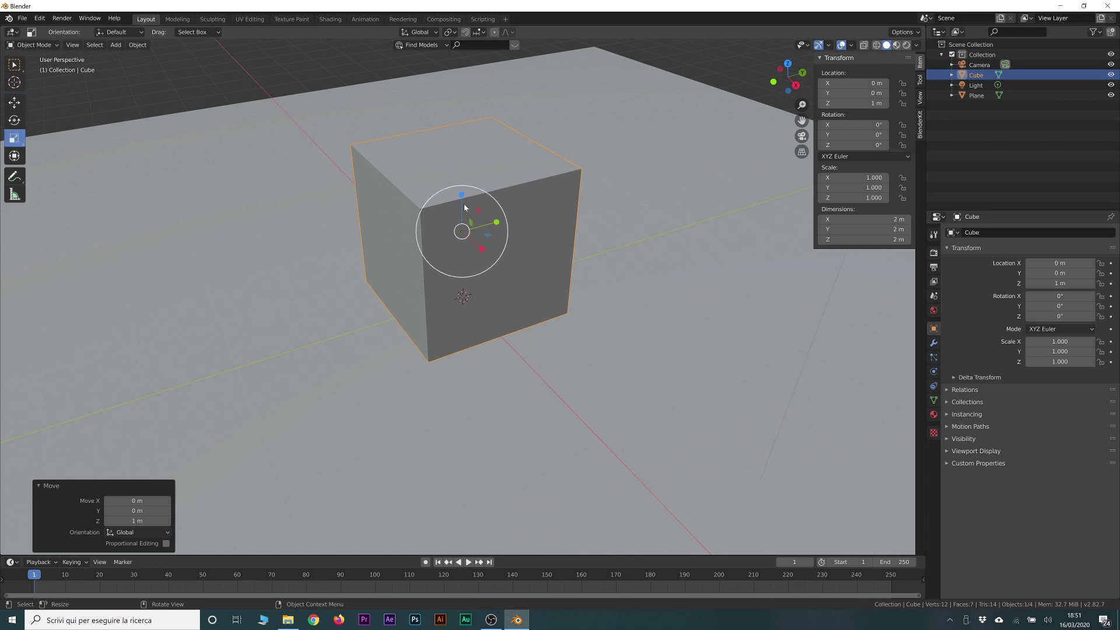
pyautogui.moveTo(465, 204)
pyautogui.mouseDown()
pyautogui.moveTo(457, 226)
pyautogui.moveTo(461, 198)
pyautogui.moveTo(463, 214)
pyautogui.mouseUp()
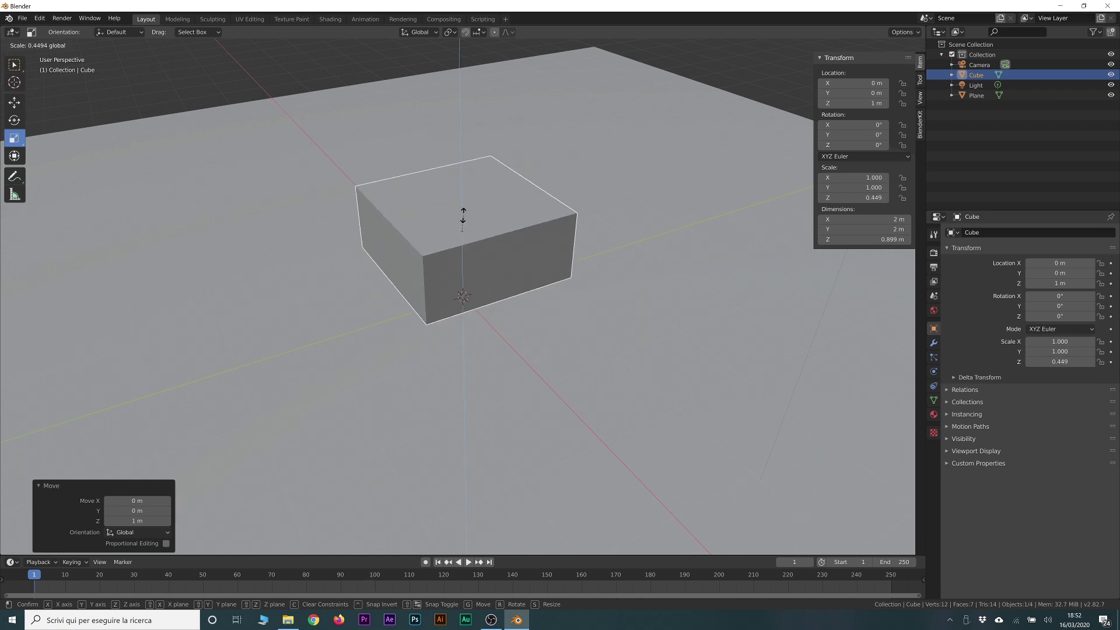
pyautogui.rightClick(463, 219)
pyautogui.press('s')
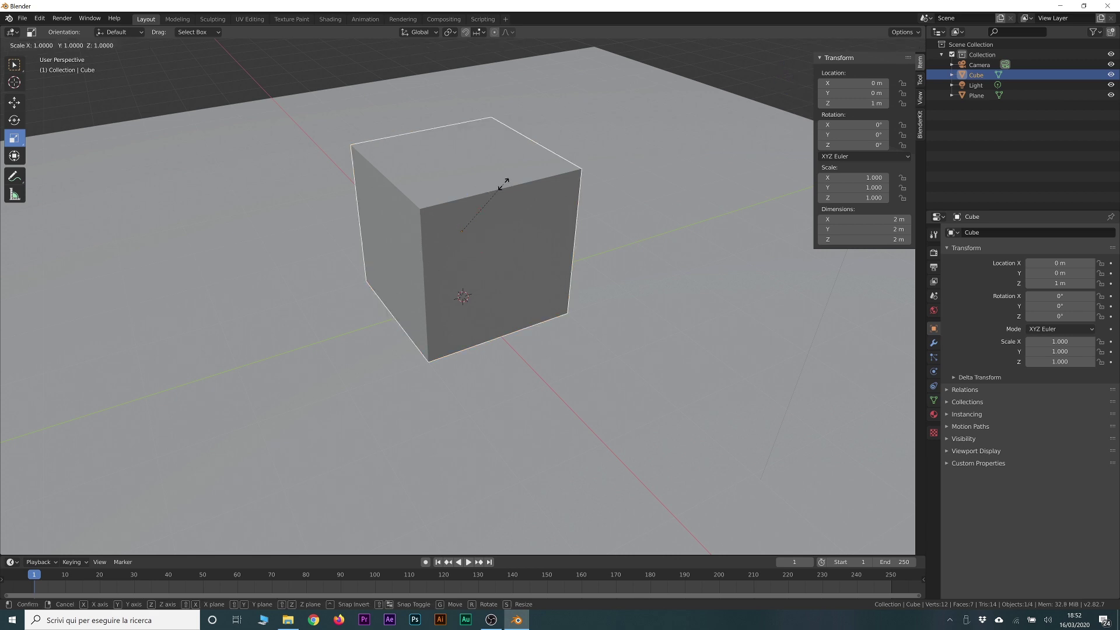
pyautogui.press('z')
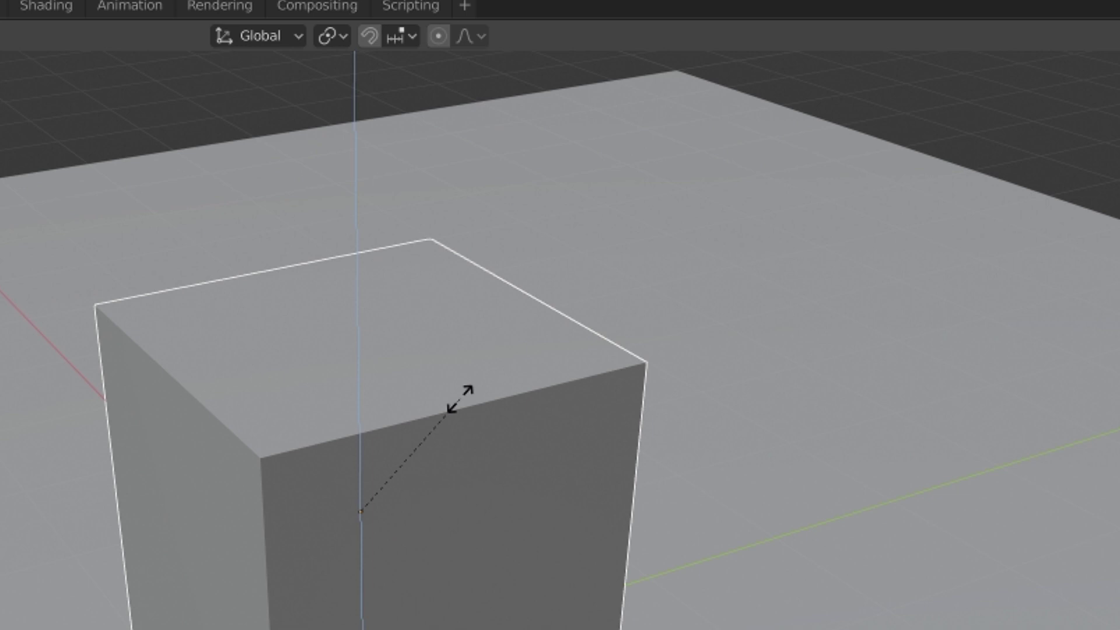
pyautogui.write('0.2')
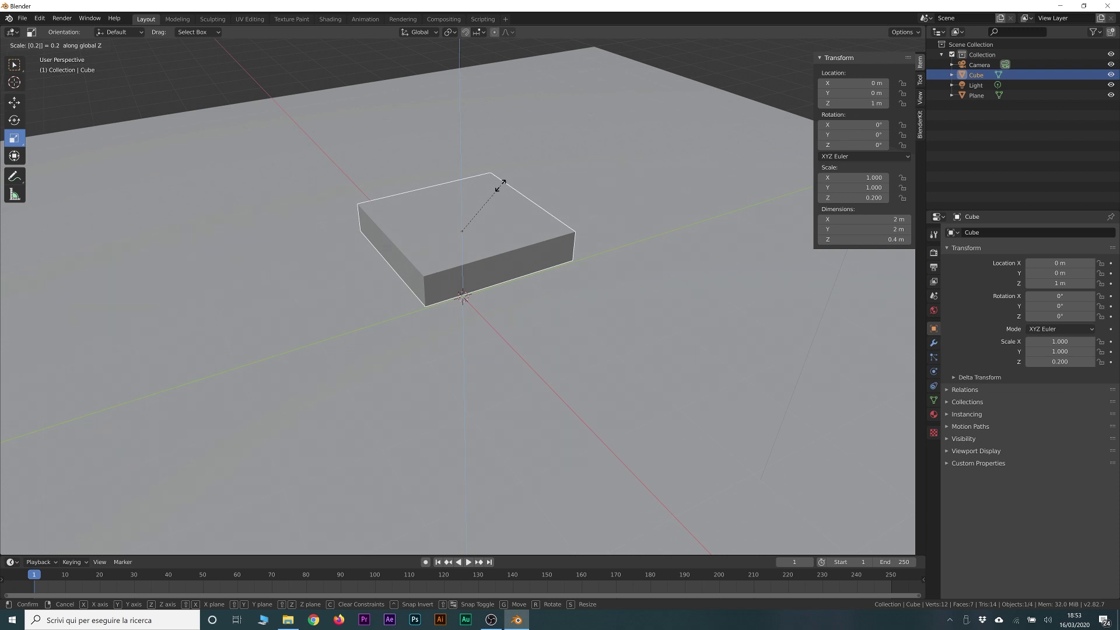
pyautogui.press('Return')
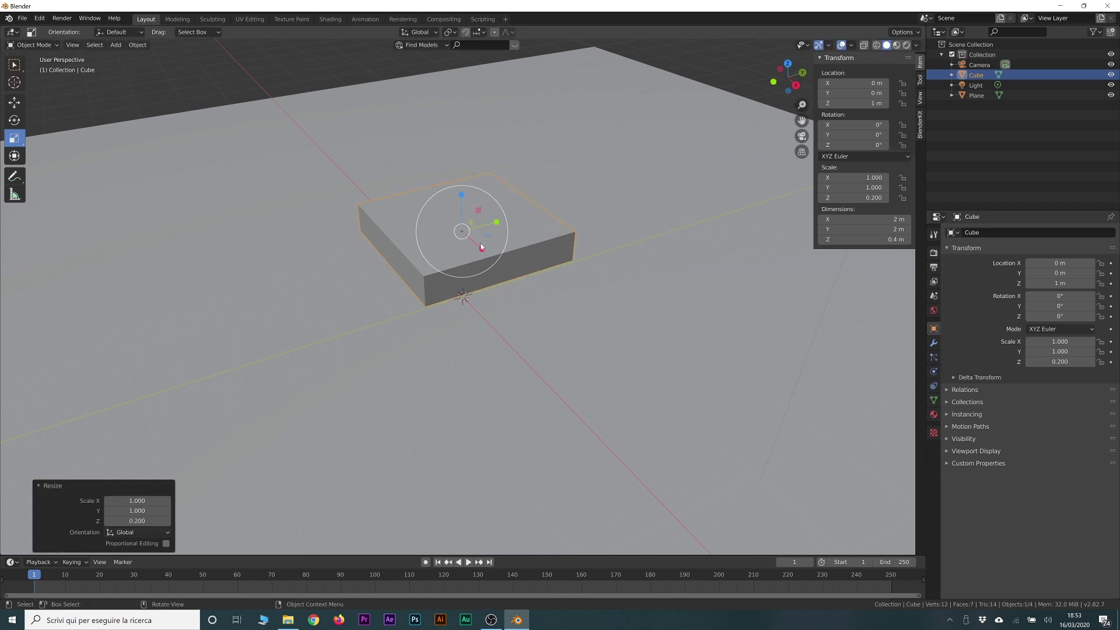
# Reduce the slab's Z scale in the Resize panel so it is 0.1 m thick
pyautogui.click(129, 520)
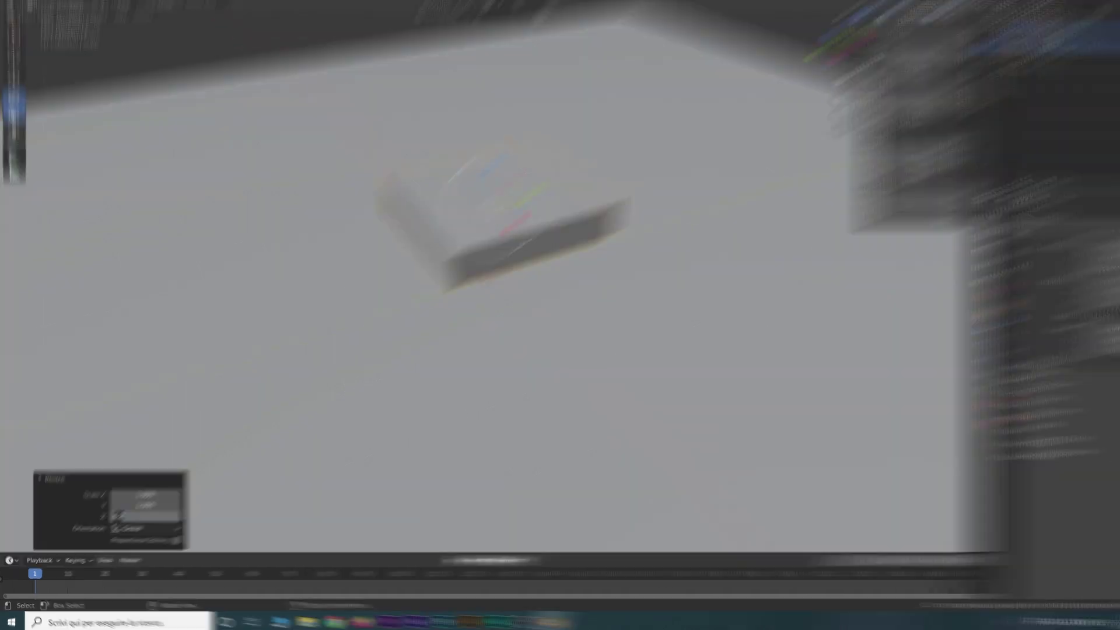
pyautogui.press('BackSpace')
pyautogui.write('1')
pyautogui.press('Return')
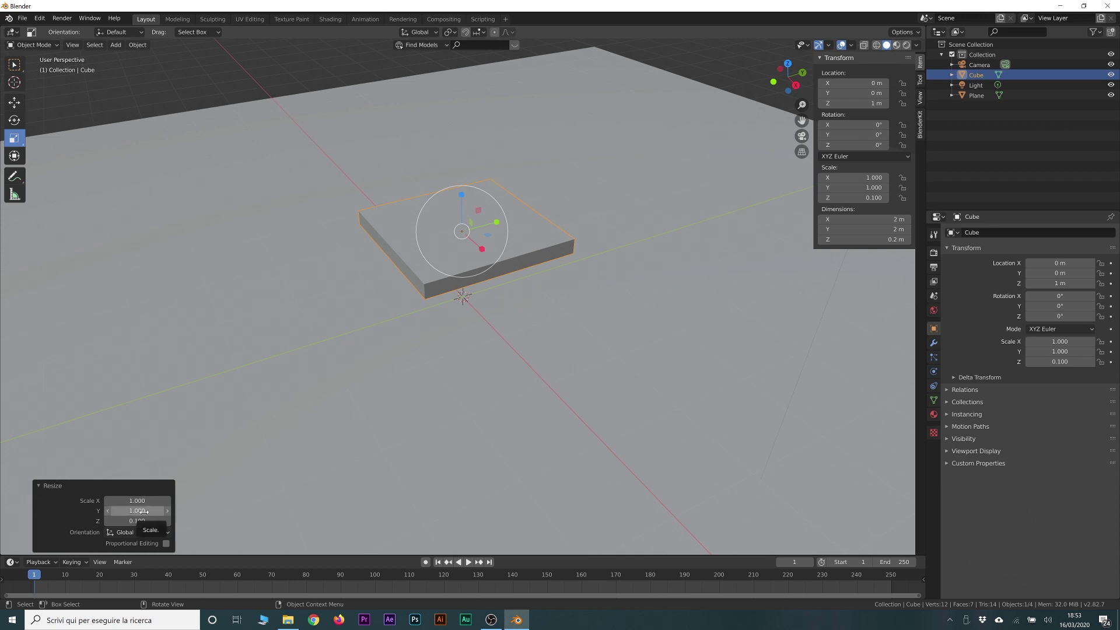
# Set the slab's X scale to 2 for a 4 m long tabletop
pyautogui.click(137, 501)
pyautogui.write('2')
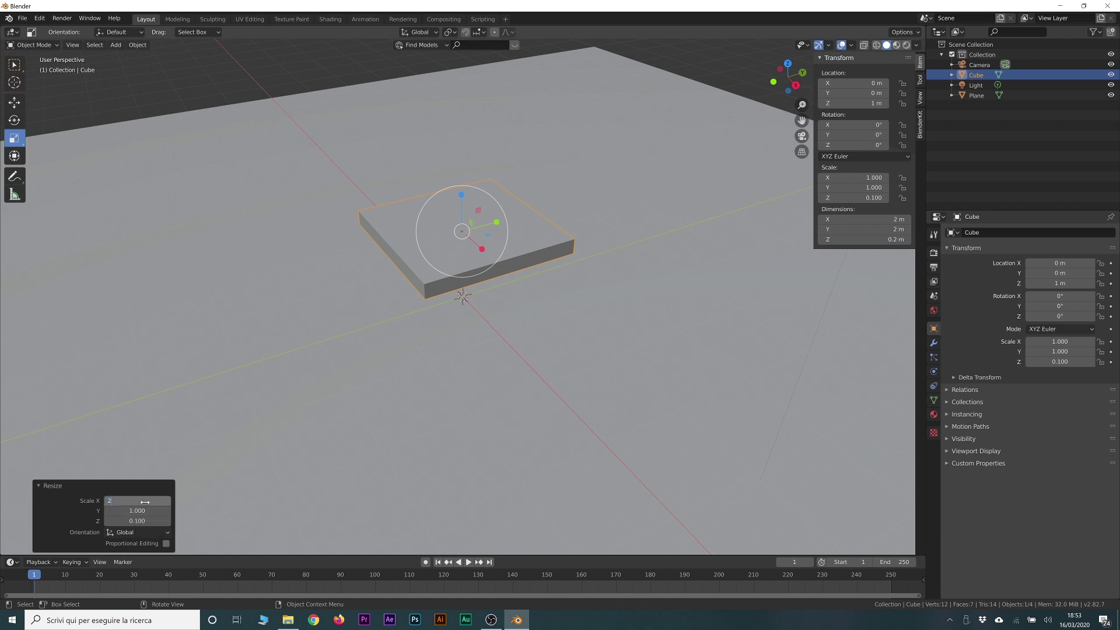
pyautogui.press('Return')
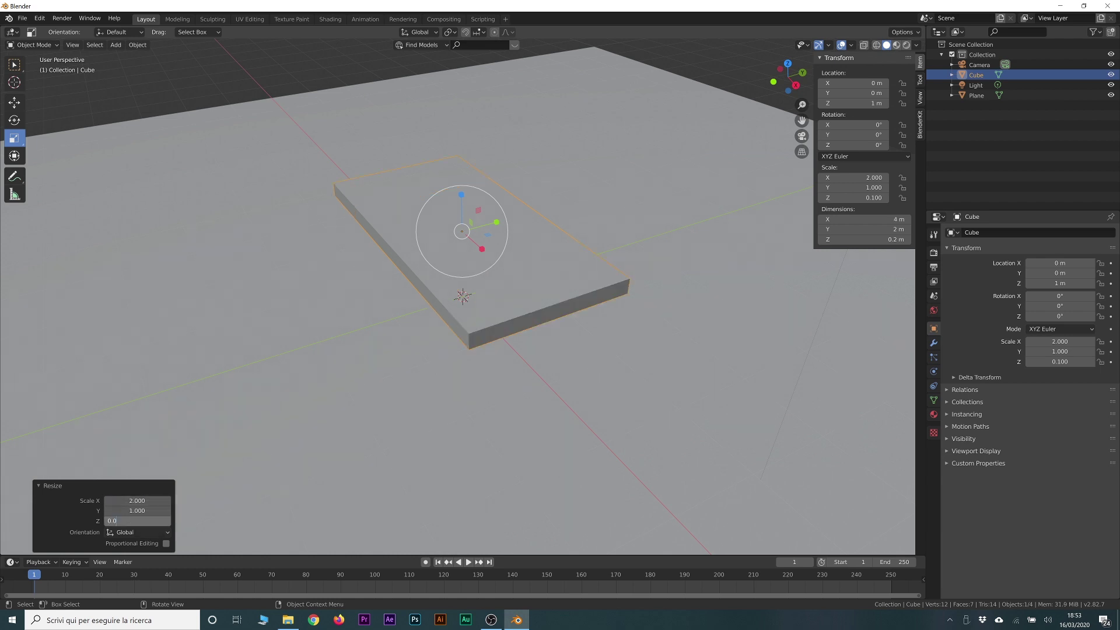
pyautogui.click(393, 418)
pyautogui.moveTo(393, 418)
pyautogui.mouseDown(button='middle')
pyautogui.moveTo(543, 341)
pyautogui.moveTo(517, 298)
pyautogui.mouseUp(button='middle')
pyautogui.hotkey('ctrl', 'z')
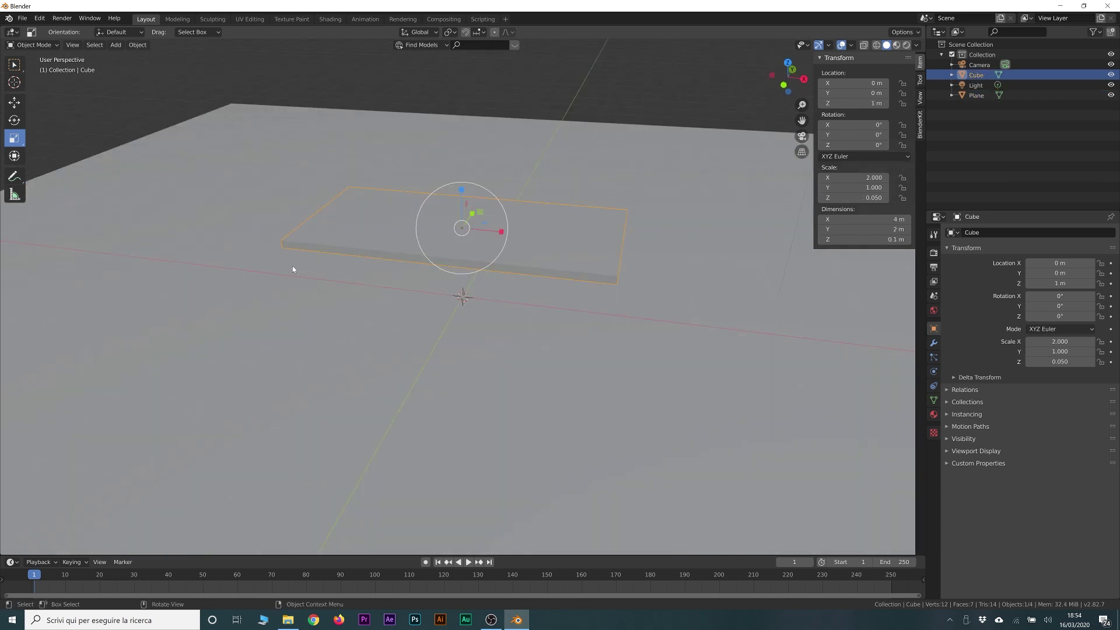
# Add a new cube and slim it into a thin post
pyautogui.click(241, 179)
pyautogui.hotkey('shift', 'a')
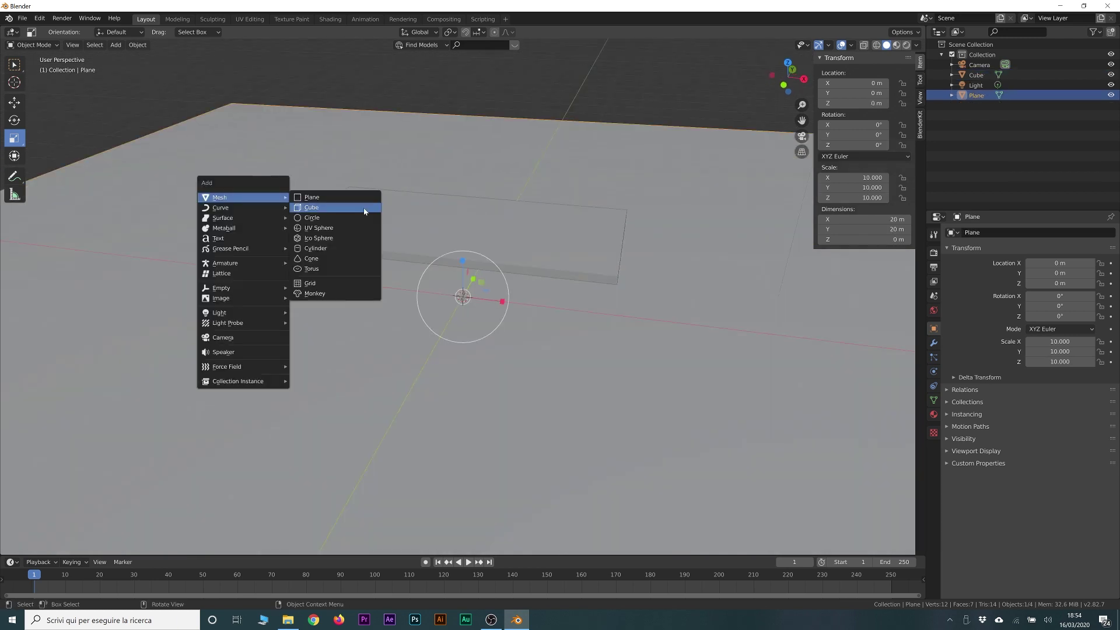
pyautogui.click(364, 208)
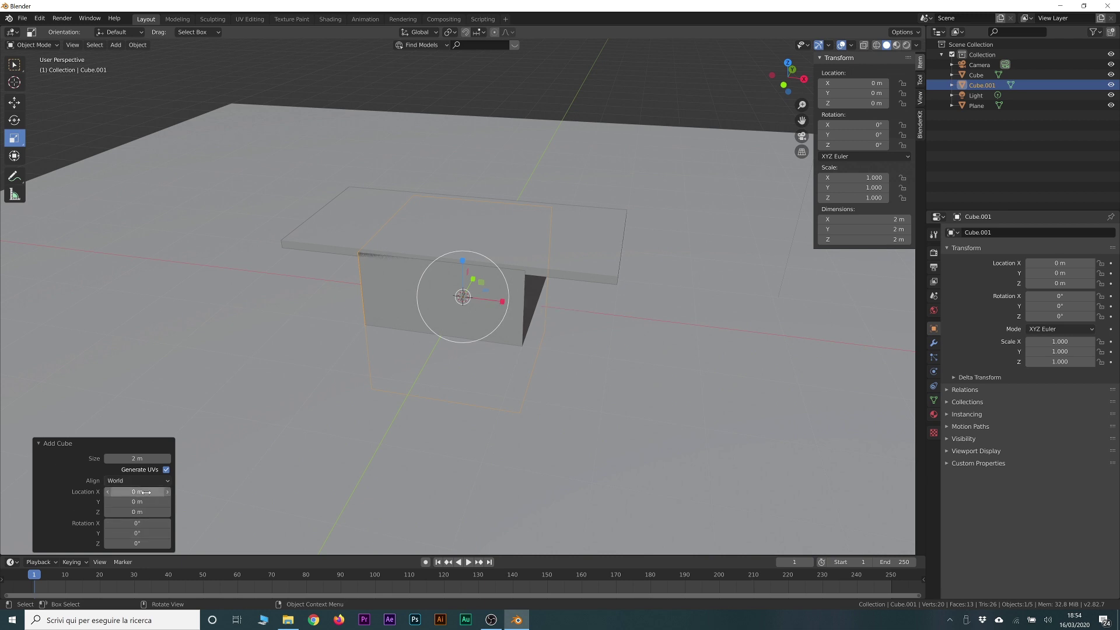
pyautogui.press('s')
pyautogui.press('x')
pyautogui.moveTo(463, 297); pyautogui.dragTo(478, 320)
# Select the tabletop together with the post and raise both about 1.74 m on Z
pyautogui.hotkey('shift', 'space')
pyautogui.press('g')
pyautogui.moveTo(478, 320)
pyautogui.mouseDown(button='middle')
pyautogui.moveTo(365, 305)
pyautogui.moveTo(420, 187)
pyautogui.mouseUp(button='middle')
pyautogui.moveTo(420, 187); pyautogui.dragTo(504, 257)
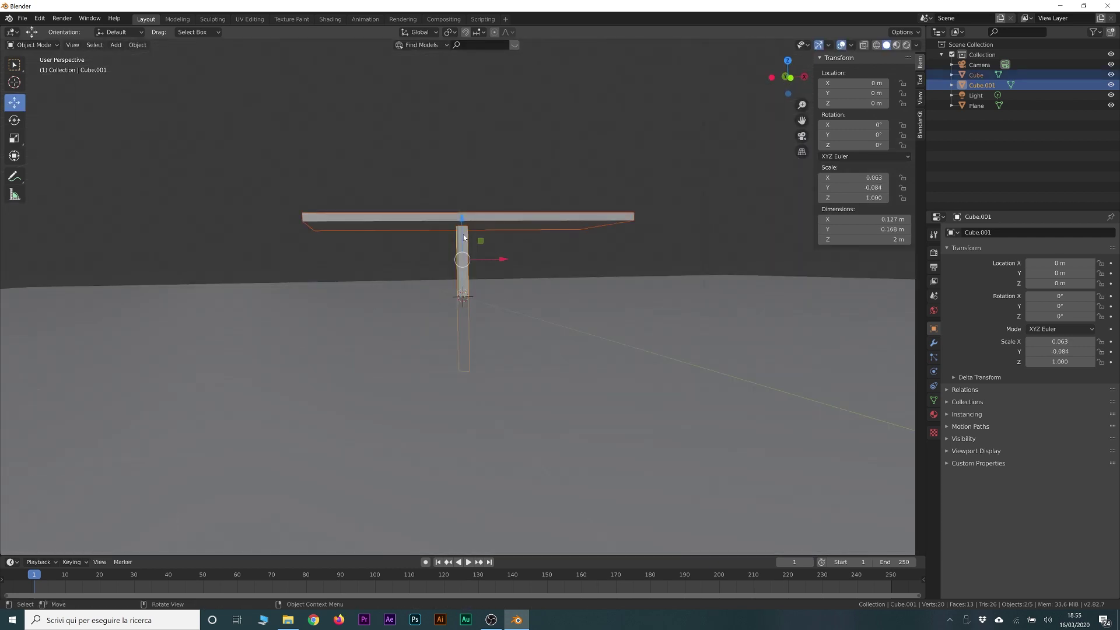
pyautogui.press('g')
pyautogui.press('z')
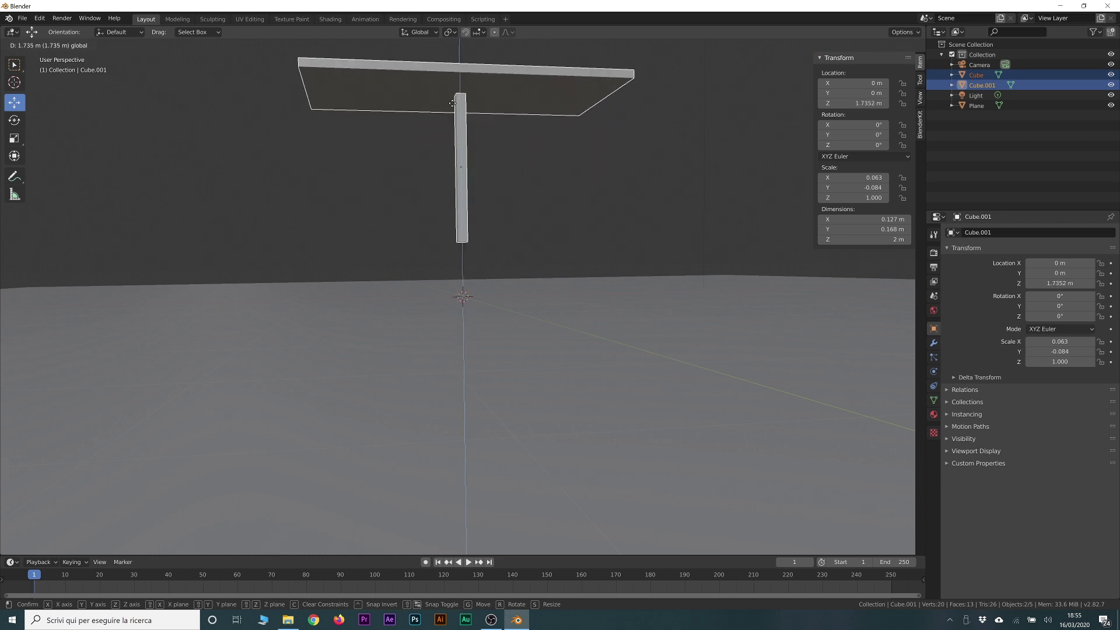
pyautogui.click(523, 185)
pyautogui.moveTo(523, 186); pyautogui.dragTo(522, 202, button='middle')
# Lower the post about 0.69 m and shift it left under the tabletop in Front Orthographic view
pyautogui.click(508, 190)
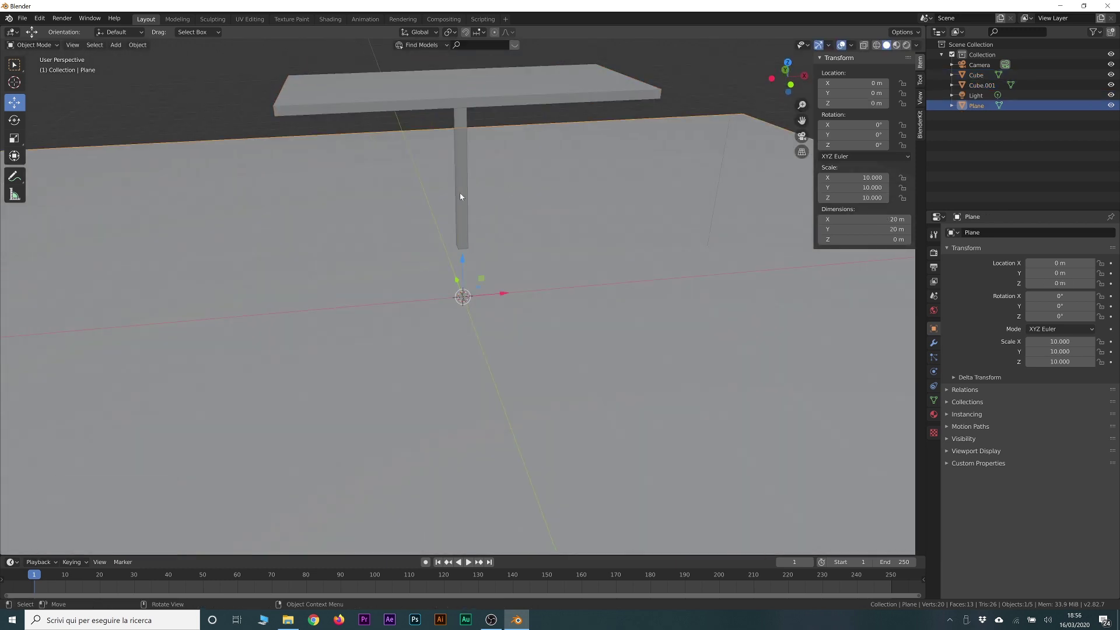
pyautogui.click(464, 194)
pyautogui.moveTo(461, 142); pyautogui.dragTo(464, 192)
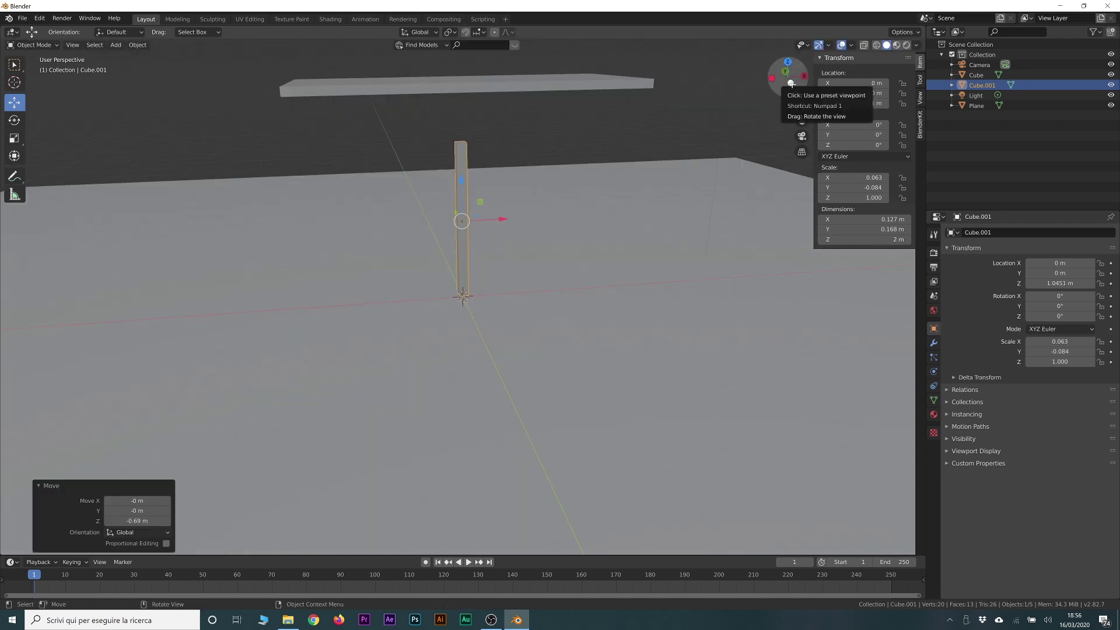
pyautogui.click(791, 83)
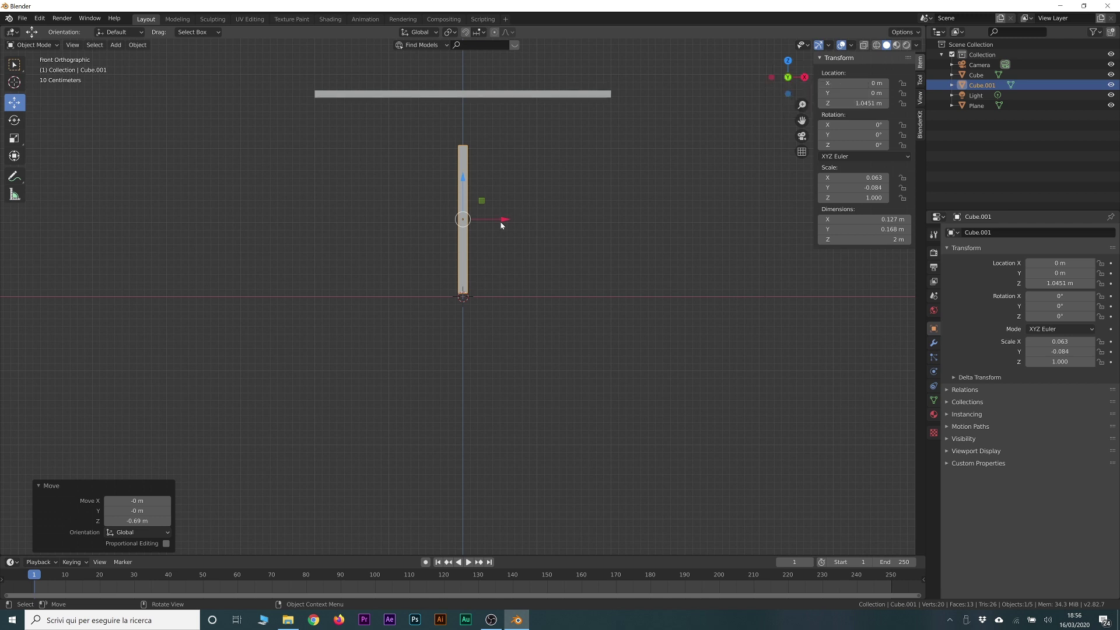
pyautogui.moveTo(504, 221); pyautogui.dragTo(362, 230)
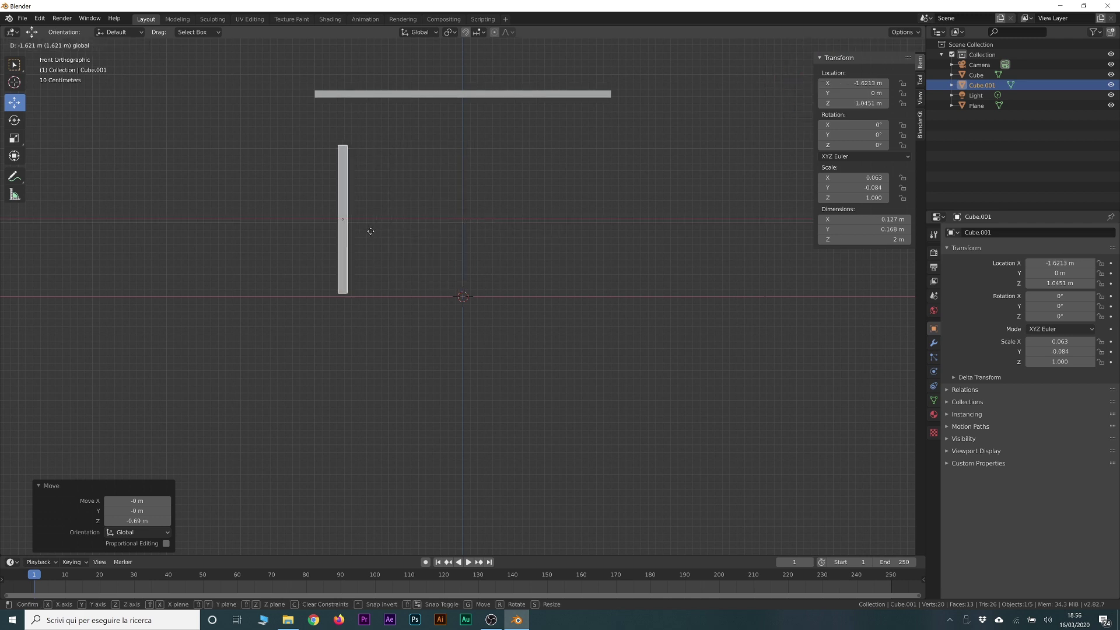
pyautogui.scroll(-1, 362, 230)
pyautogui.moveTo(362, 230)
pyautogui.keyDown('shift'); pyautogui.mouseDown(button='middle')
pyautogui.moveTo(469, 185)
pyautogui.moveTo(527, 206)
pyautogui.moveTo(530, 218)
pyautogui.mouseUp(button='middle'); pyautogui.keyUp('shift')
pyautogui.click(527, 205)
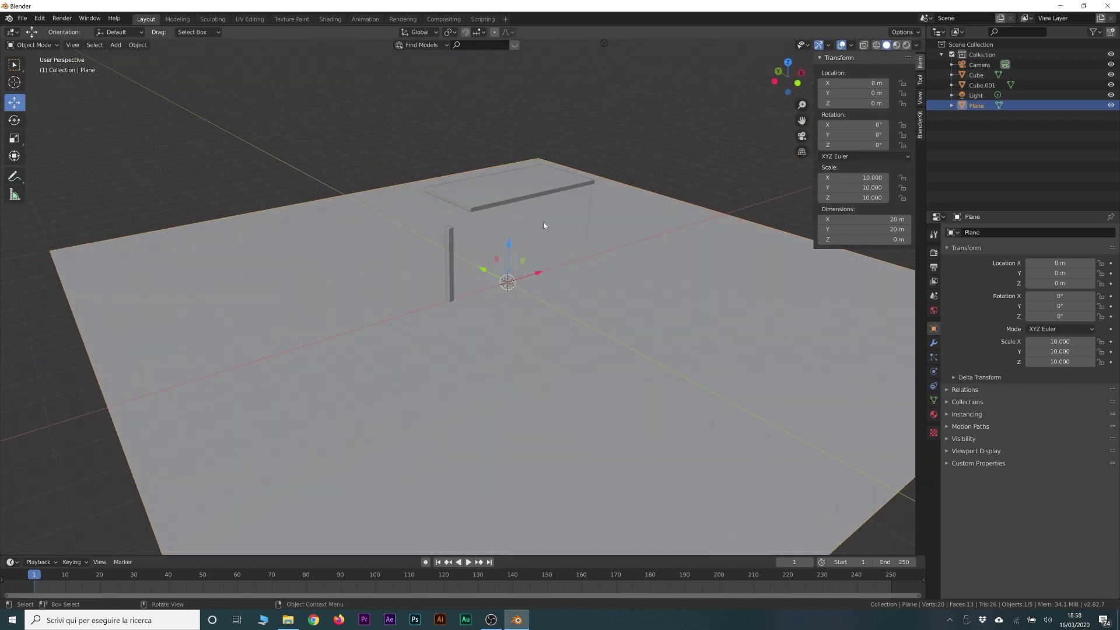
pyautogui.click(382, 161)
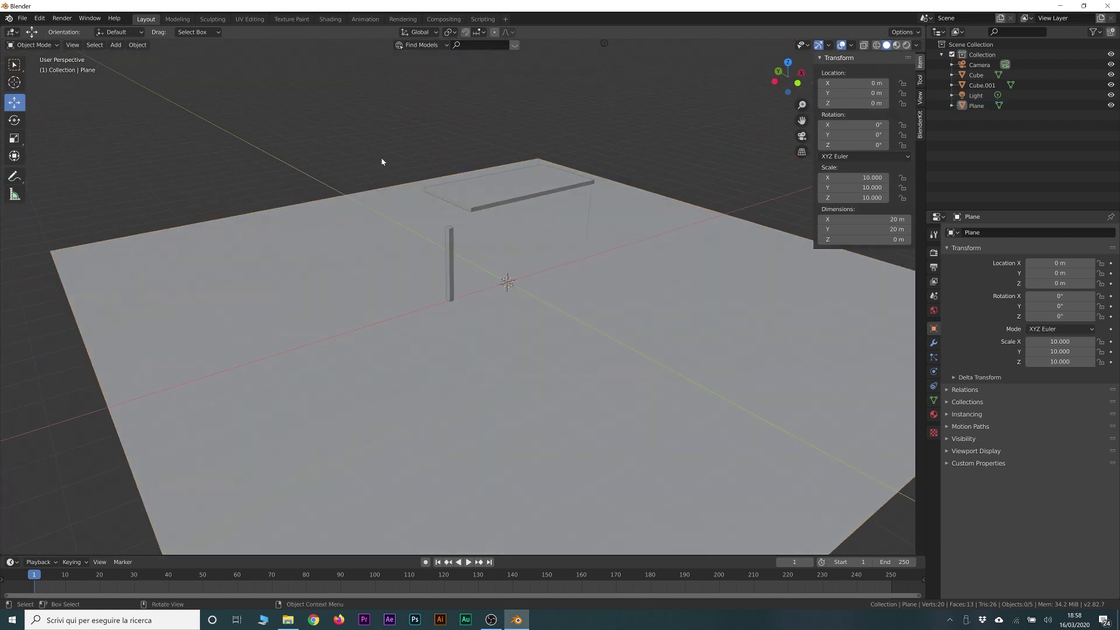
pyautogui.click(529, 371)
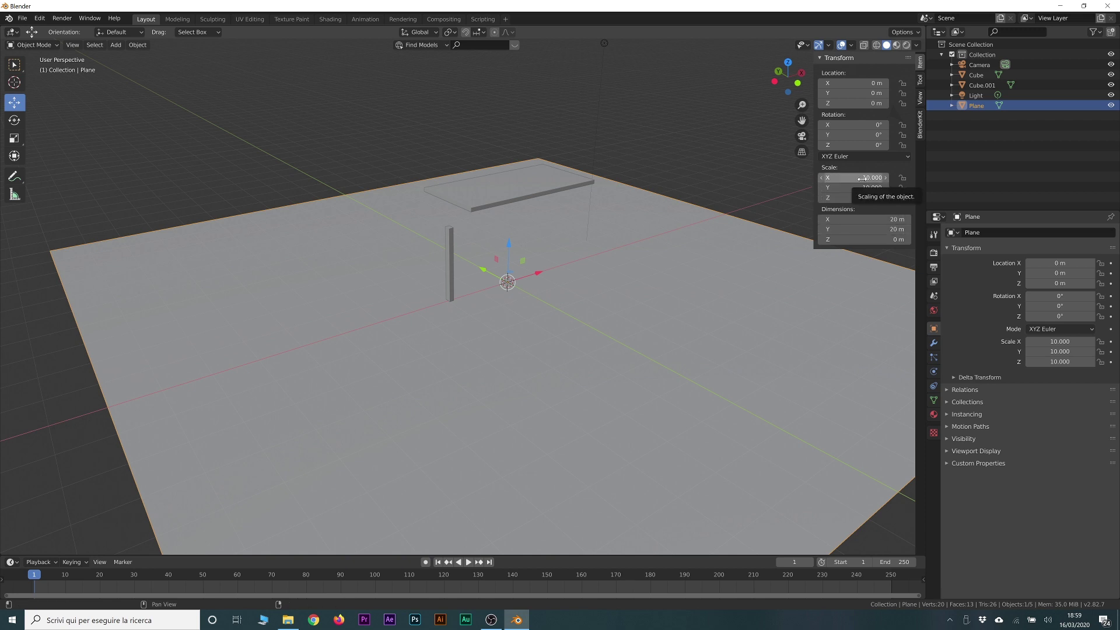
pyautogui.moveTo(525, 245); pyautogui.dragTo(425, 256, button='middle')
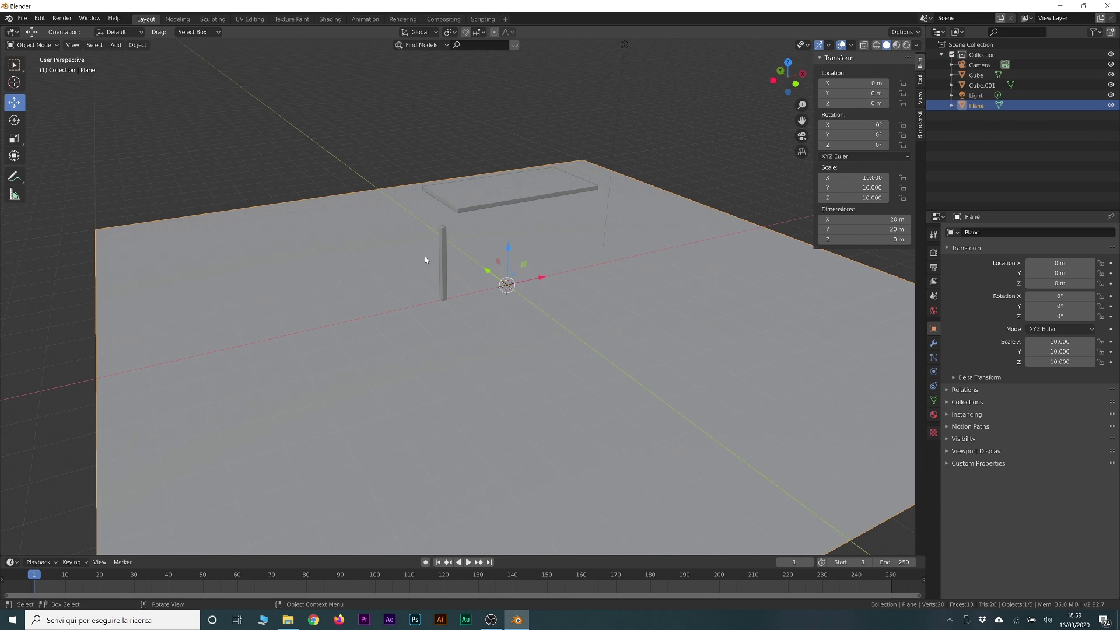
pyautogui.click(443, 262)
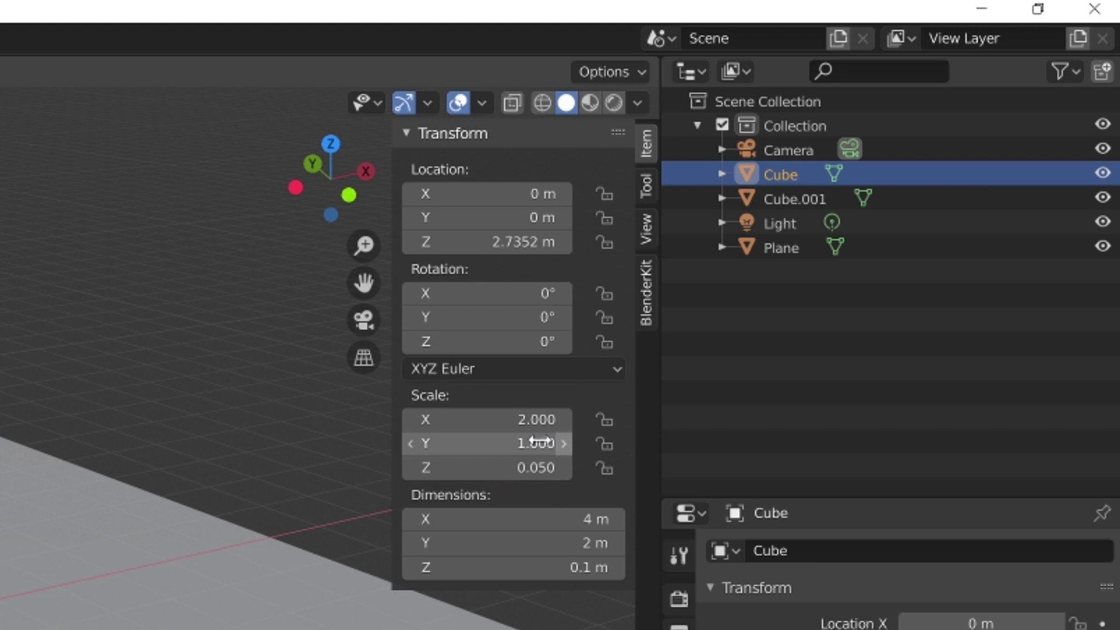
pyautogui.moveTo(492, 516)
pyautogui.mouseDown()
pyautogui.moveTo(443, 517)
pyautogui.moveTo(491, 529)
pyautogui.mouseUp()
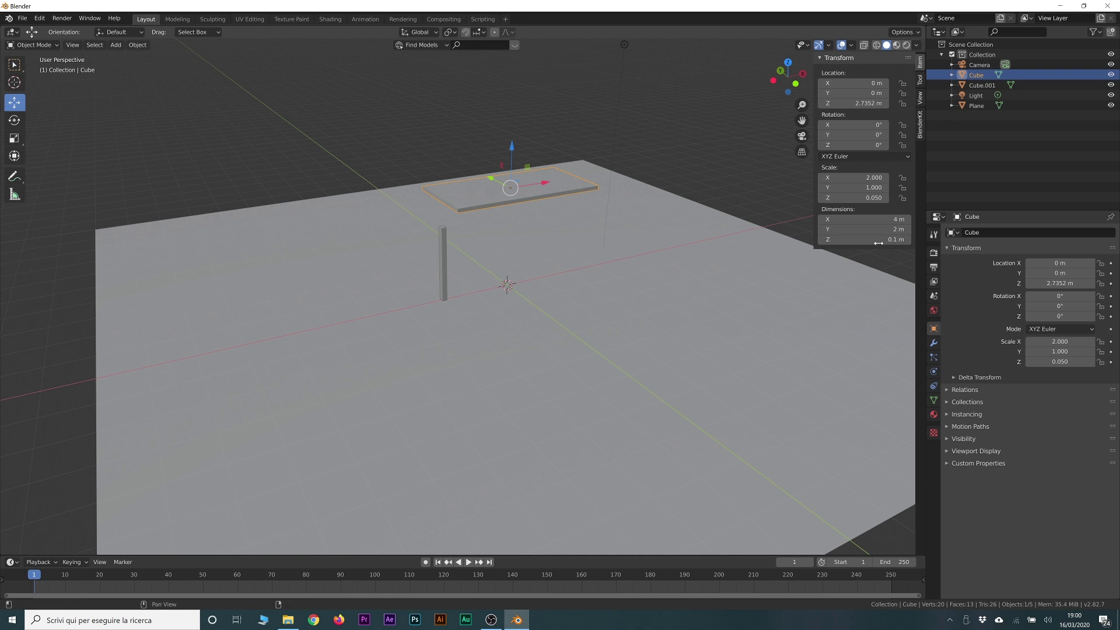
pyautogui.click(857, 178)
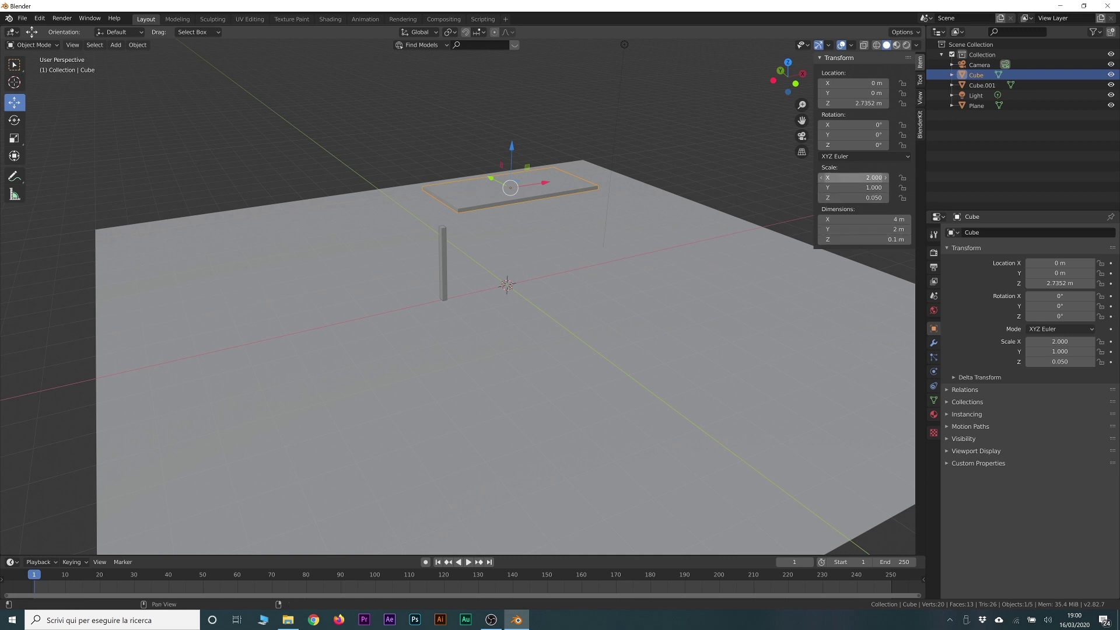
pyautogui.write('0')
pyautogui.press('Return')
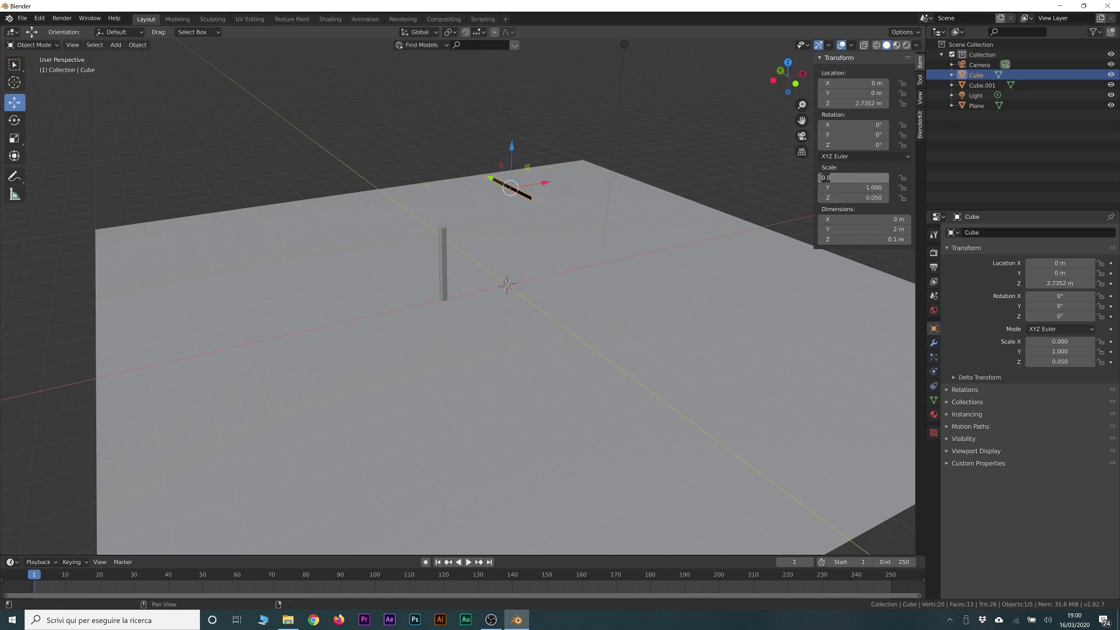
pyautogui.click(692, 168)
pyautogui.hotkey('ctrl', 'z')
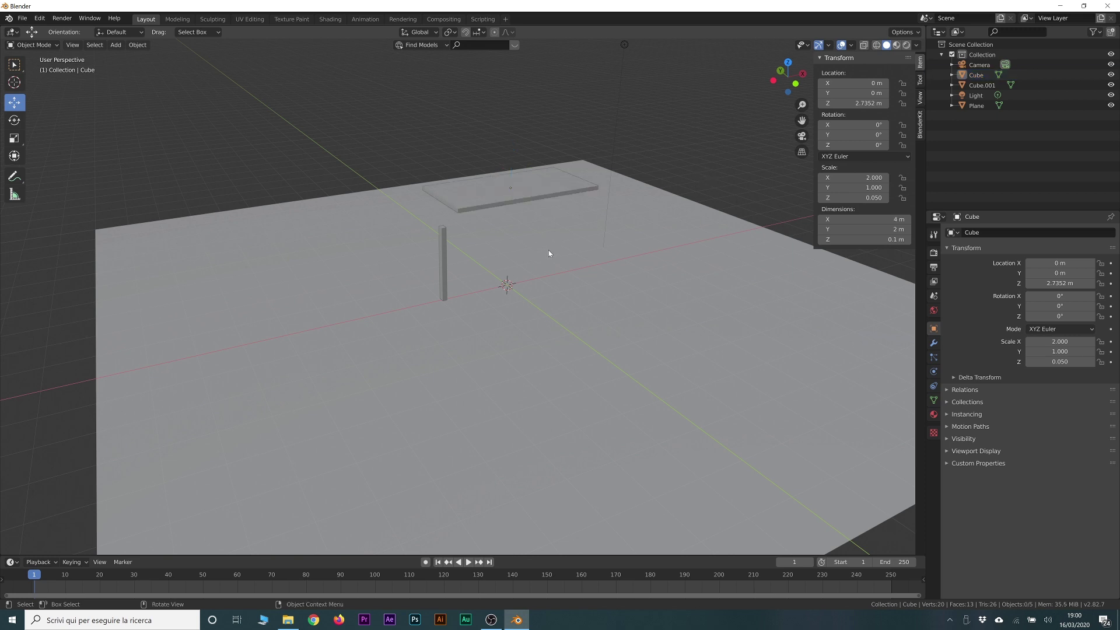
# Give the ground plane X and Y dimensions of 10 m, then apply its scale with Ctrl+A
pyautogui.click(495, 353)
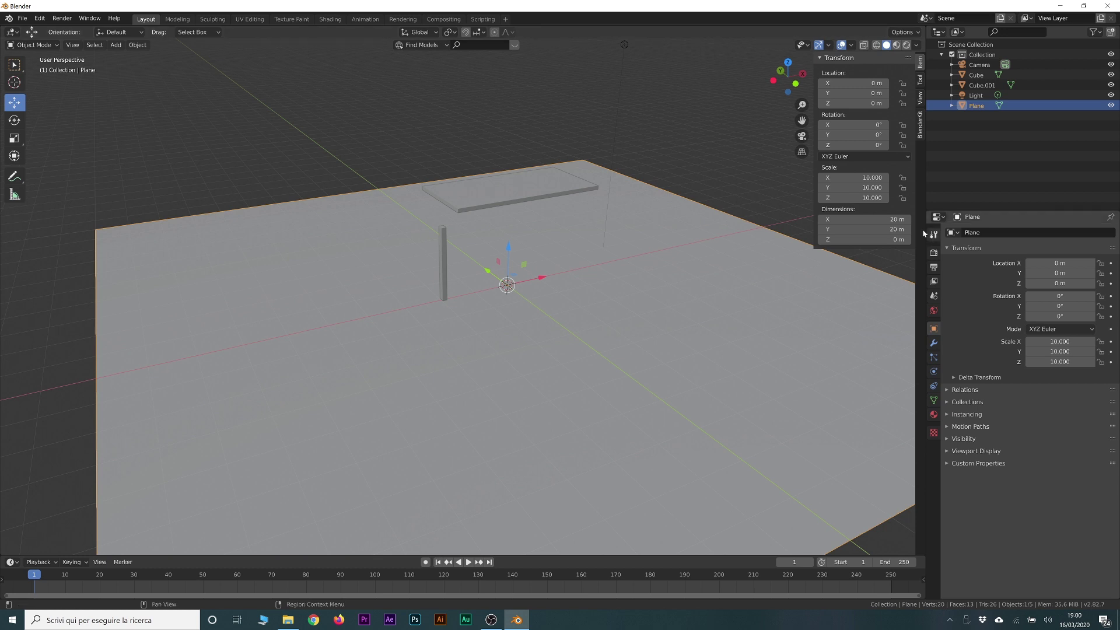
pyautogui.click(863, 219)
pyautogui.write('10')
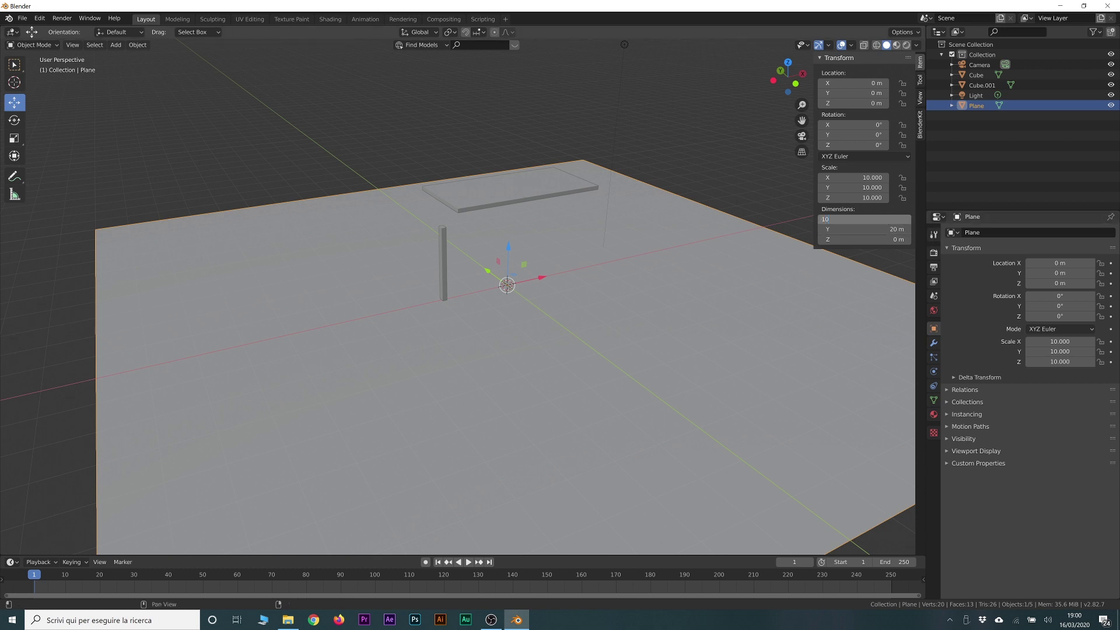
pyautogui.press('Tab')
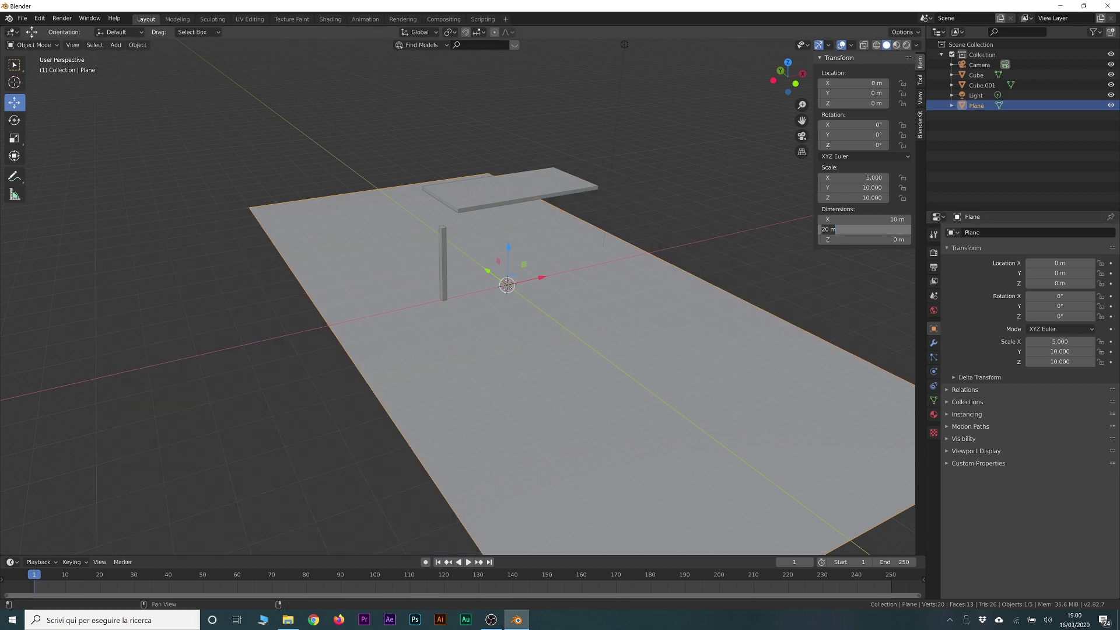
pyautogui.write('10')
pyautogui.press('Return')
pyautogui.scroll(3, 624, 257)
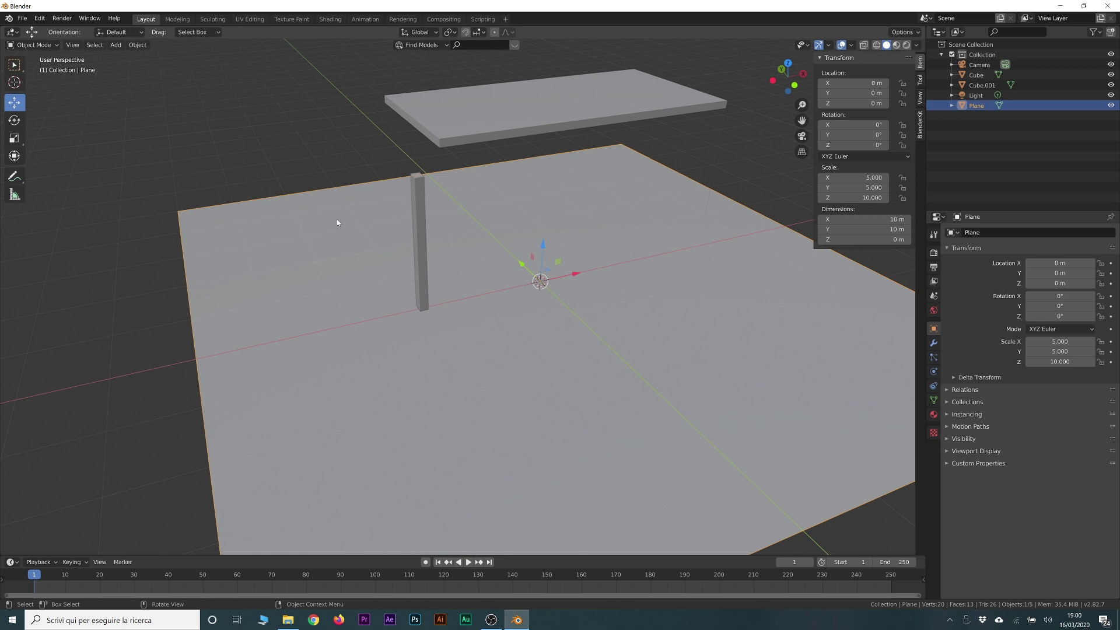
pyautogui.hotkey('ctrl', 'a')
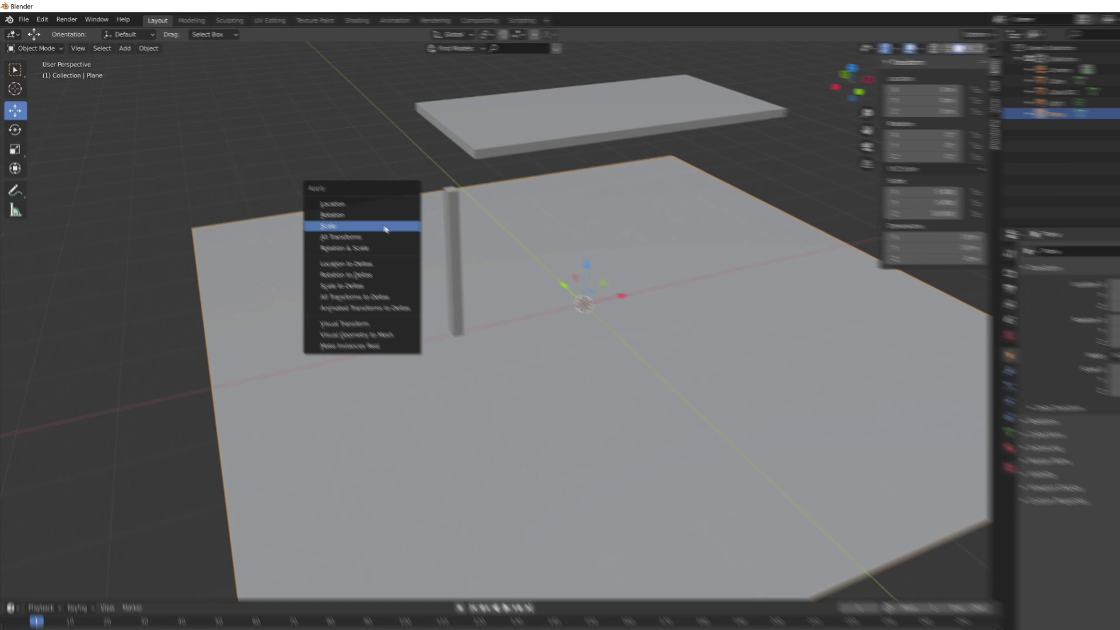
pyautogui.click(357, 210)
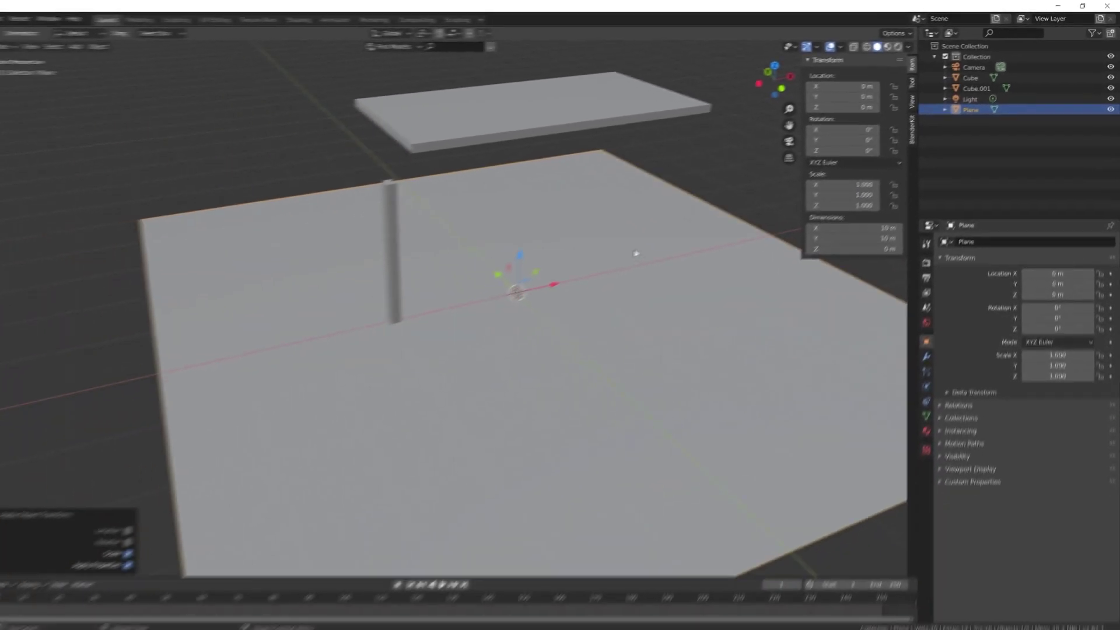
# Set the tabletop slab's dimensions to 2 m in X and 1 m in Y
pyautogui.click(496, 155)
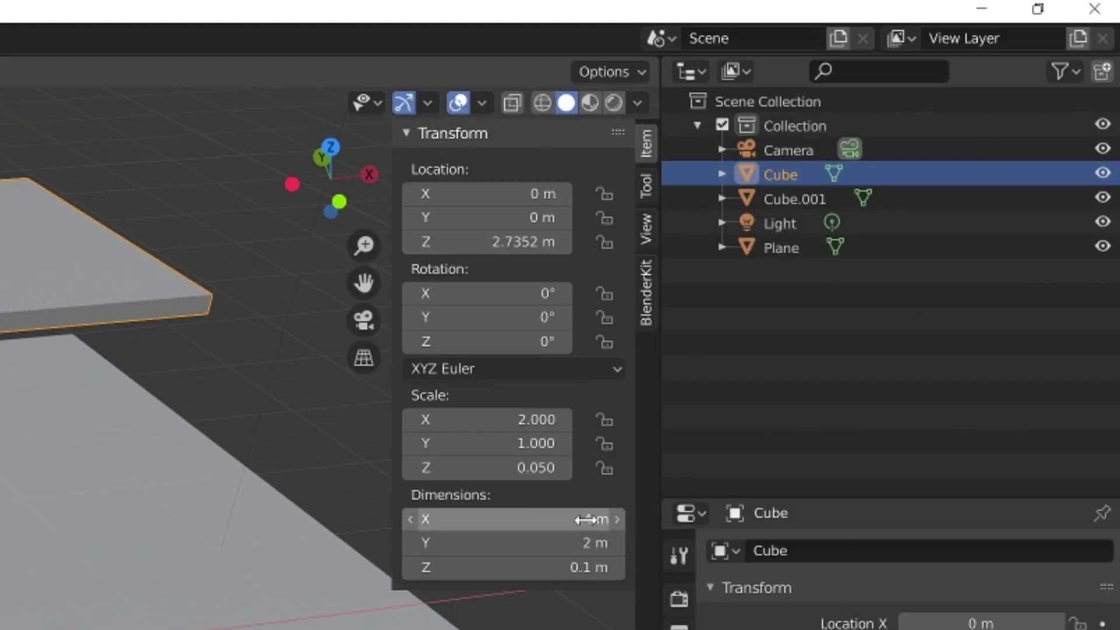
pyautogui.click(877, 219)
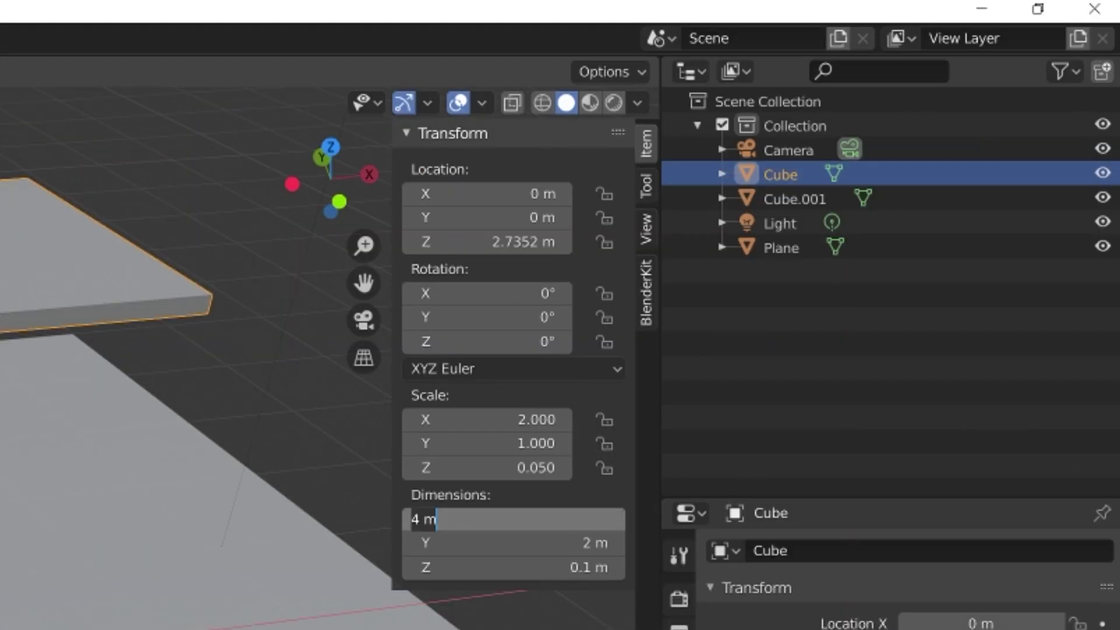
pyautogui.write('2')
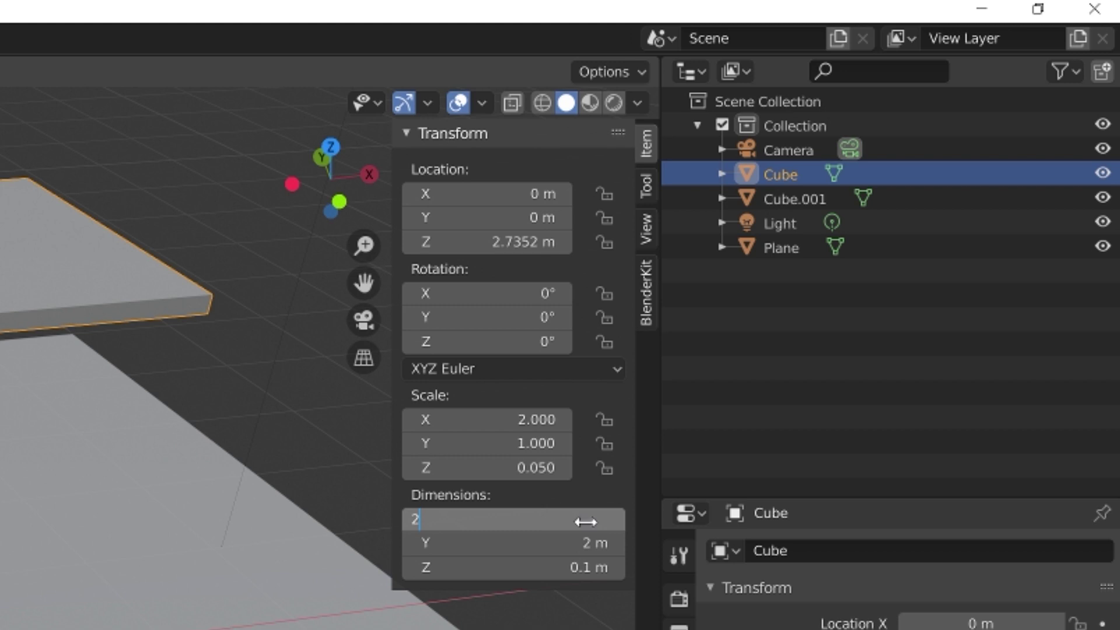
pyautogui.press('Return')
pyautogui.doubleClick(589, 538)
pyautogui.write('1')
pyautogui.press('Tab')
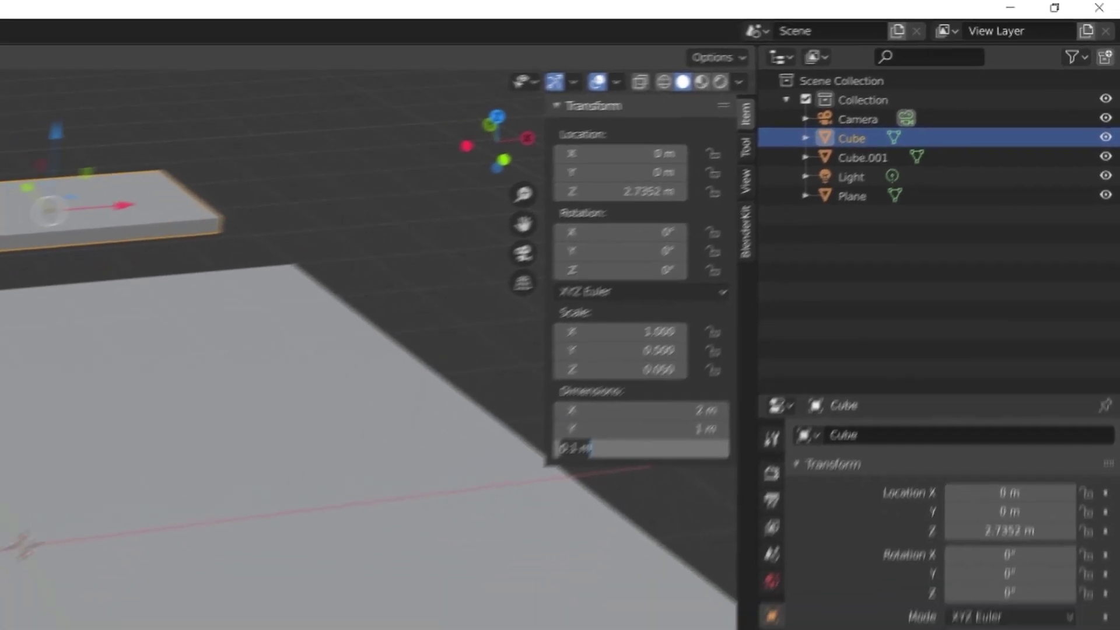
# Reselect the slab and apply its scale via Ctrl+A > Scale
pyautogui.click(722, 169)
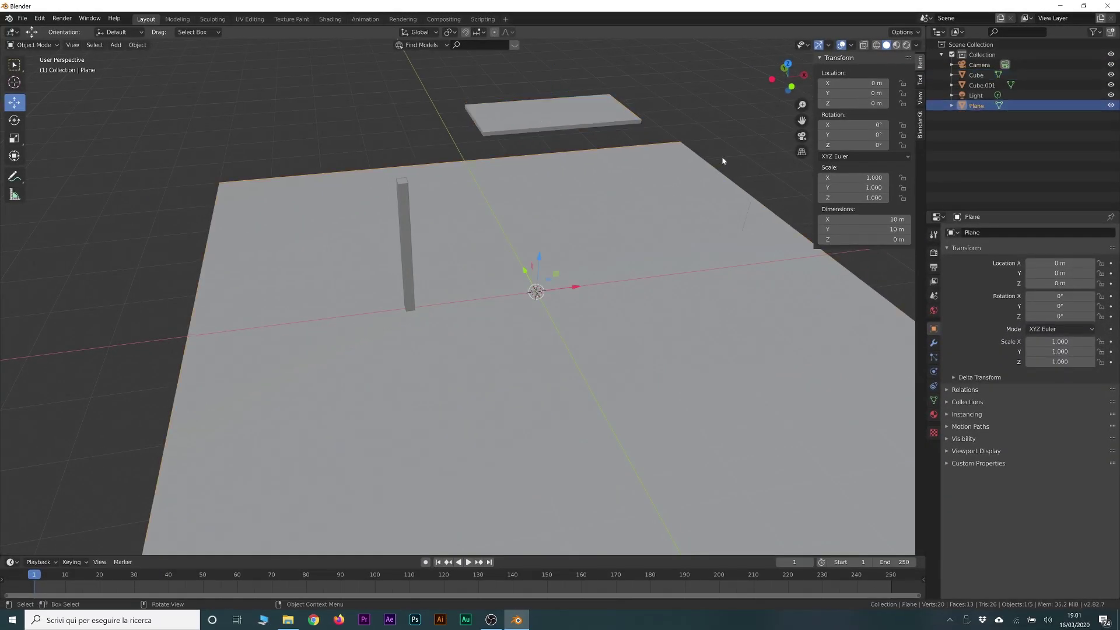
pyautogui.click(595, 121)
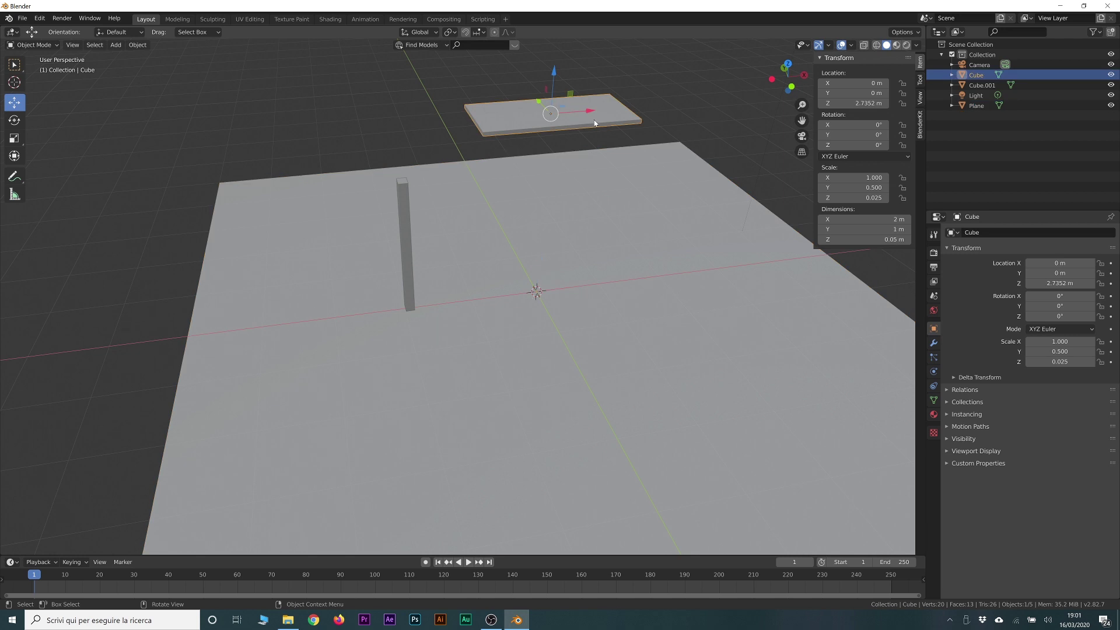
pyautogui.hotkey('ctrl', 'a')
pyautogui.click(526, 122)
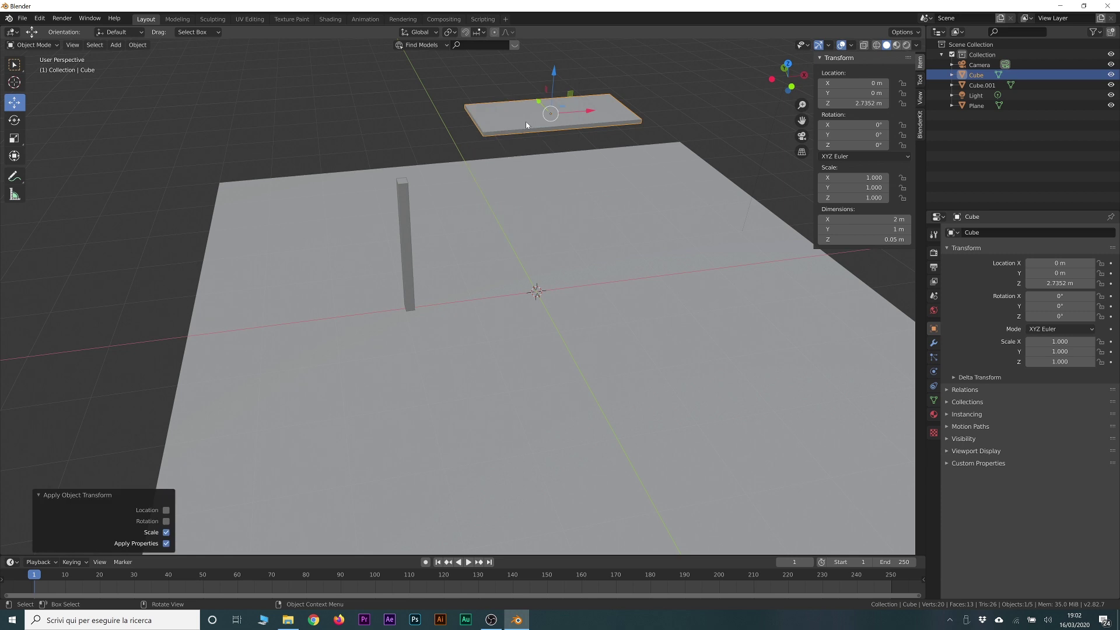
pyautogui.moveTo(476, 225); pyautogui.dragTo(593, 142, button='middle')
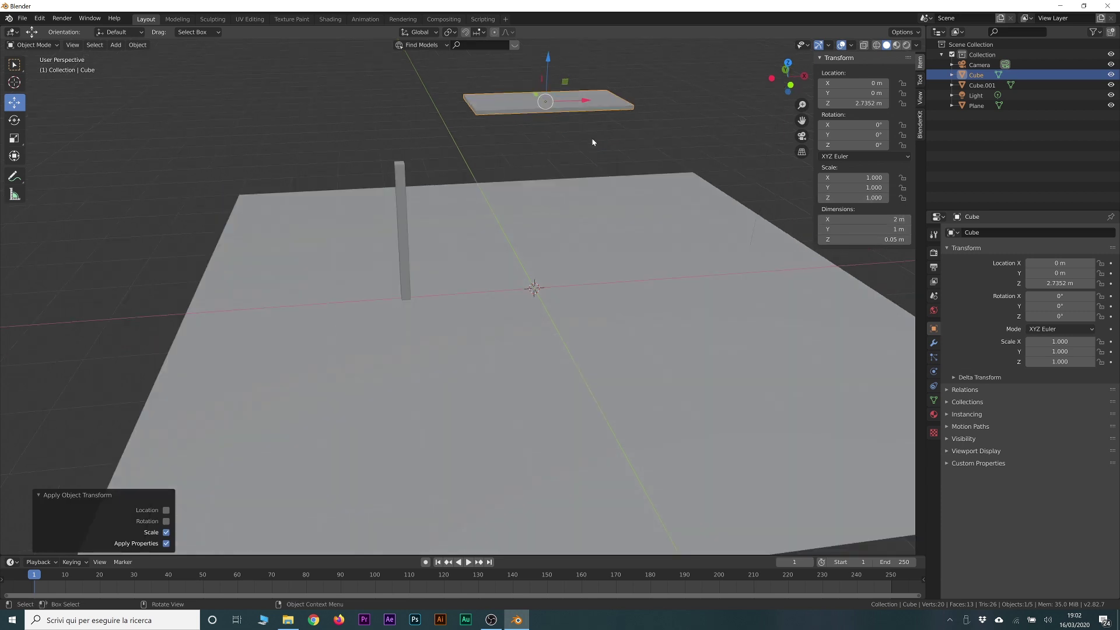
pyautogui.moveTo(502, 148); pyautogui.dragTo(614, 209, button='middle')
pyautogui.scroll(3, 565, 178)
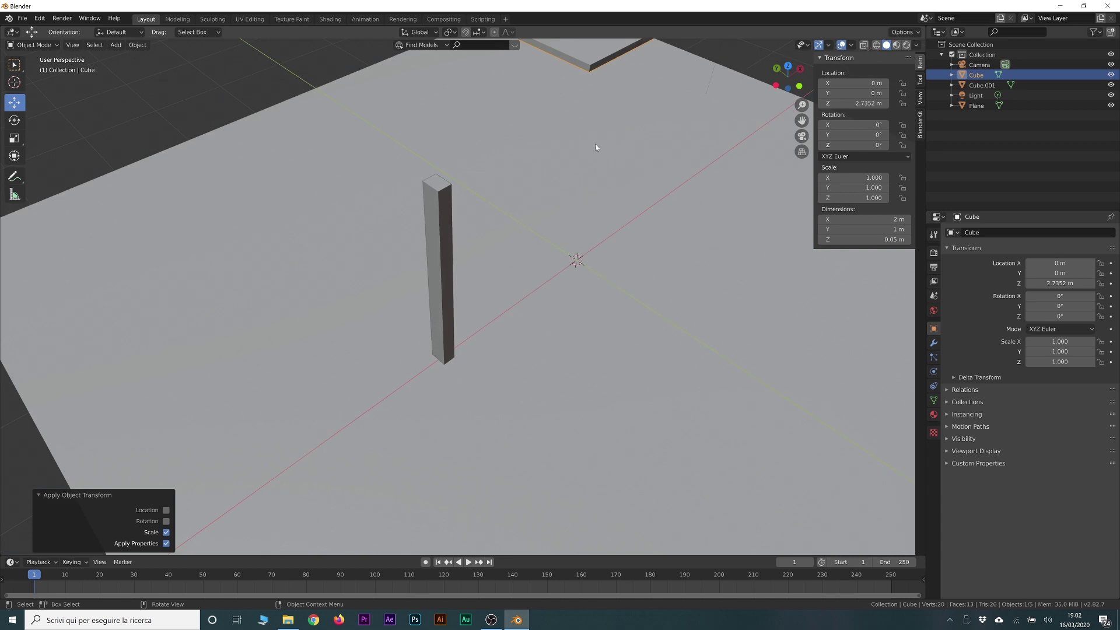
pyautogui.scroll(-4, 597, 164)
pyautogui.moveTo(596, 164); pyautogui.dragTo(581, 138, button='middle')
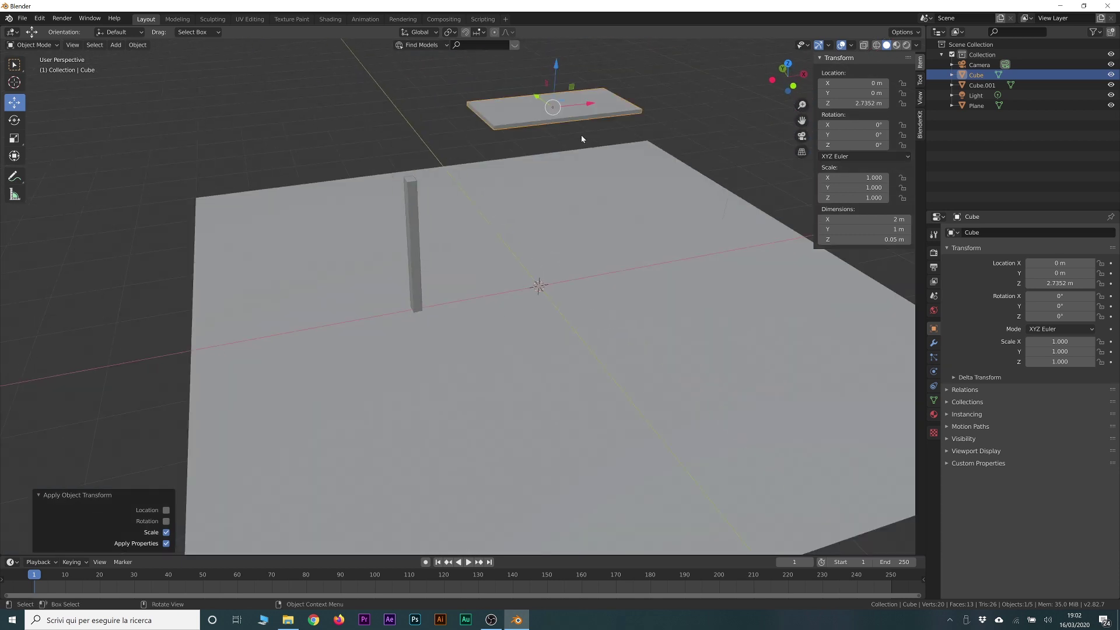
# Select the pillar and set its Z dimension to 1 m
pyautogui.click(414, 214)
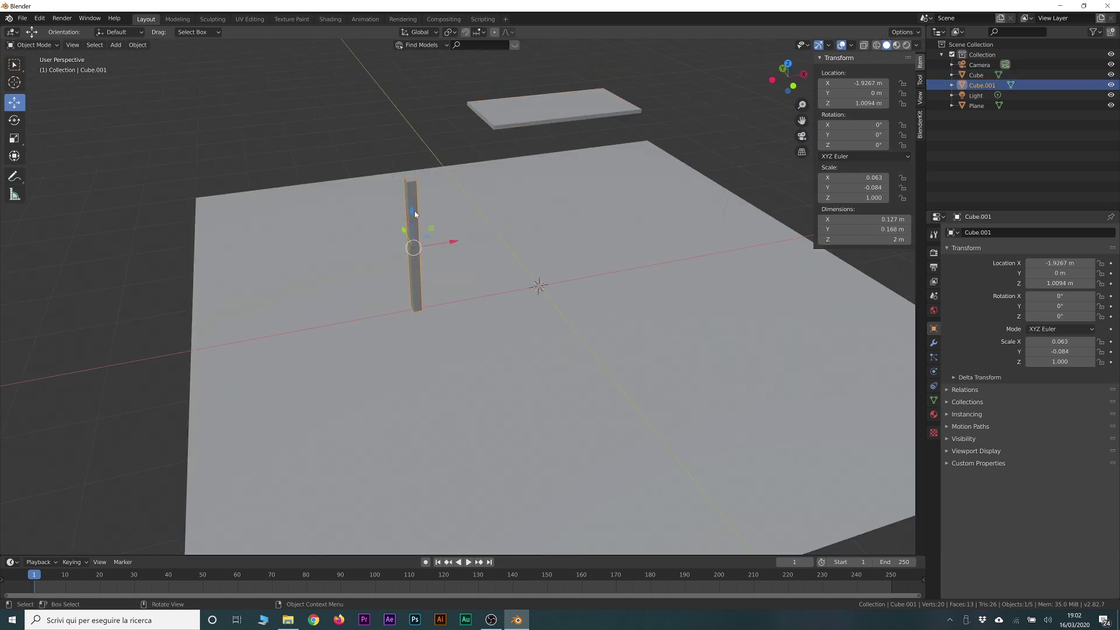
pyautogui.click(888, 240)
pyautogui.write('1')
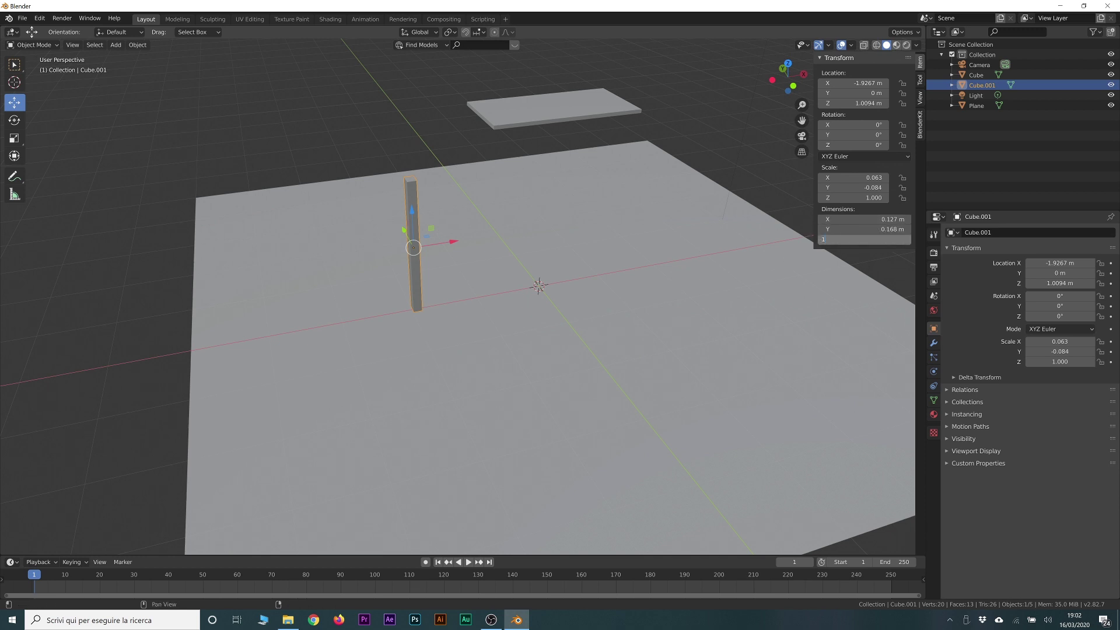
pyautogui.press('Return')
# Set the pillar's X and Y dimensions to 0.08 m
pyautogui.click(863, 219)
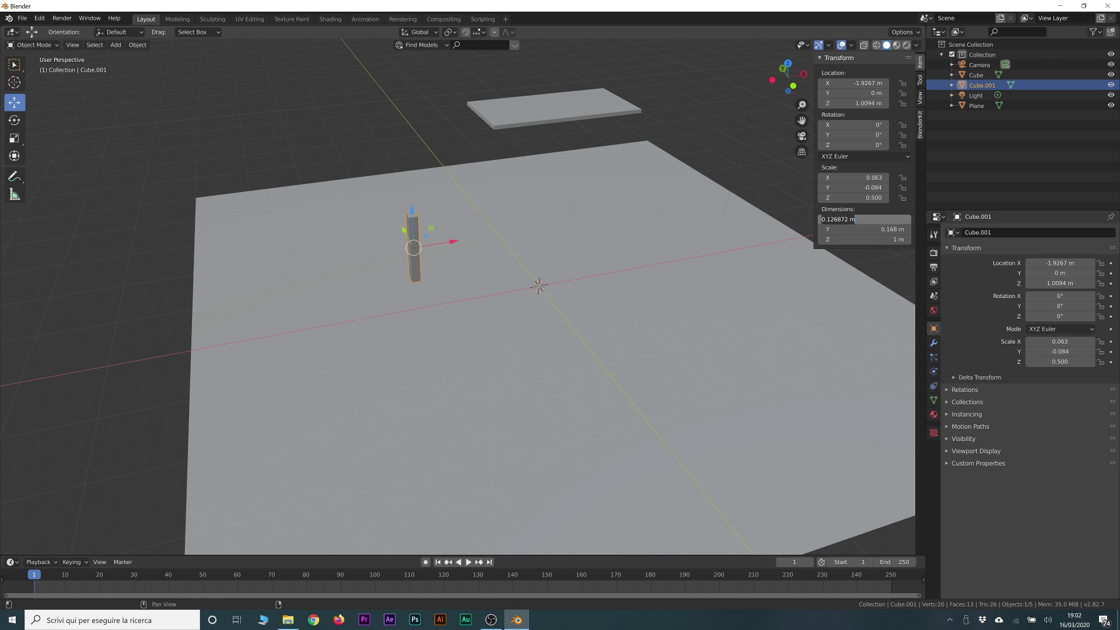
pyautogui.press('End')
pyautogui.press('BackSpace')
pyautogui.press('BackSpace')
pyautogui.press('BackSpace')
pyautogui.press('BackSpace')
pyautogui.press('BackSpace')
pyautogui.press('Return')
pyautogui.click(863, 219)
pyautogui.write('0.08')
pyautogui.press('Return')
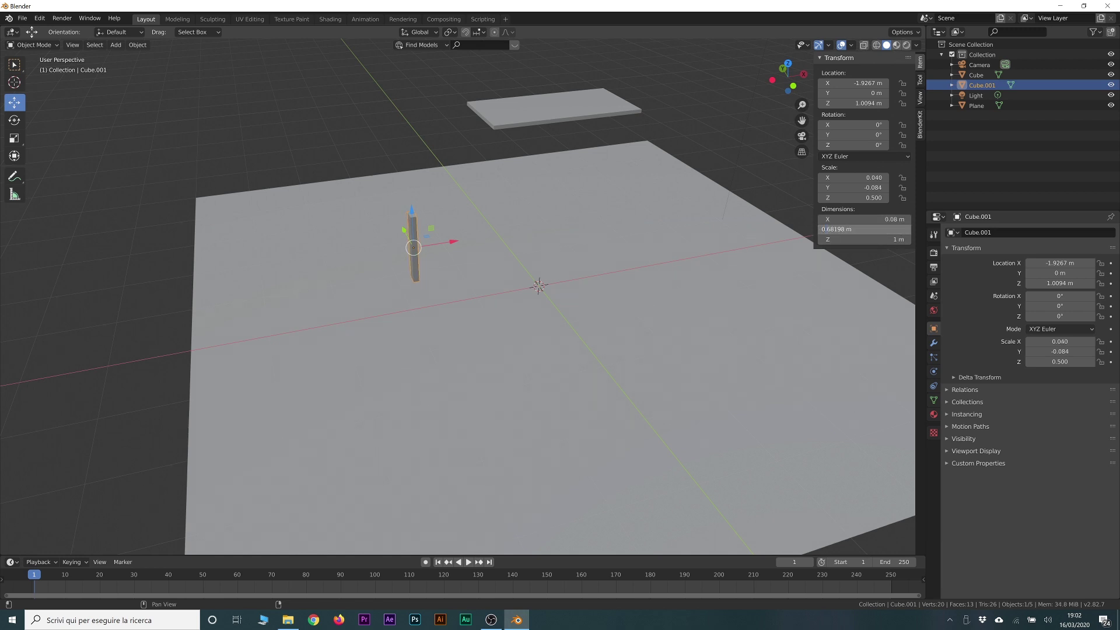
pyautogui.moveTo(292, 233); pyautogui.dragTo(41, 116, button='middle')
pyautogui.click(864, 230)
pyautogui.write('0.08')
pyautogui.press('Return')
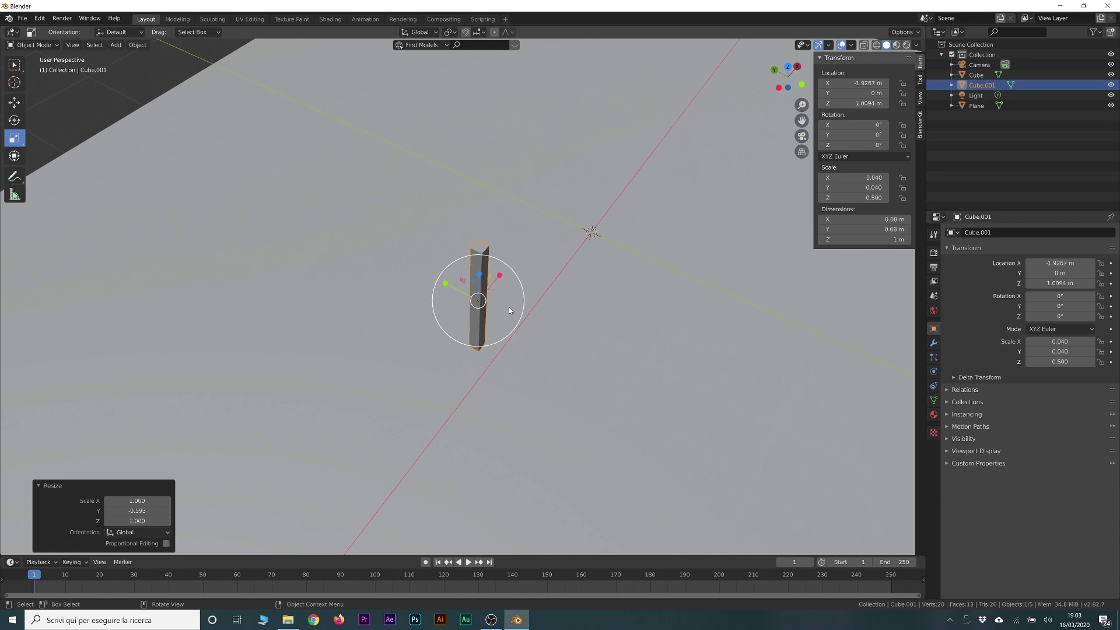
# Narrow the pillar's X and Y dimensions to 0.05 m
pyautogui.moveTo(497, 290)
pyautogui.mouseDown(button='middle')
pyautogui.moveTo(487, 269)
pyautogui.moveTo(508, 280)
pyautogui.mouseUp(button='middle')
pyautogui.scroll(-2, 492, 282)
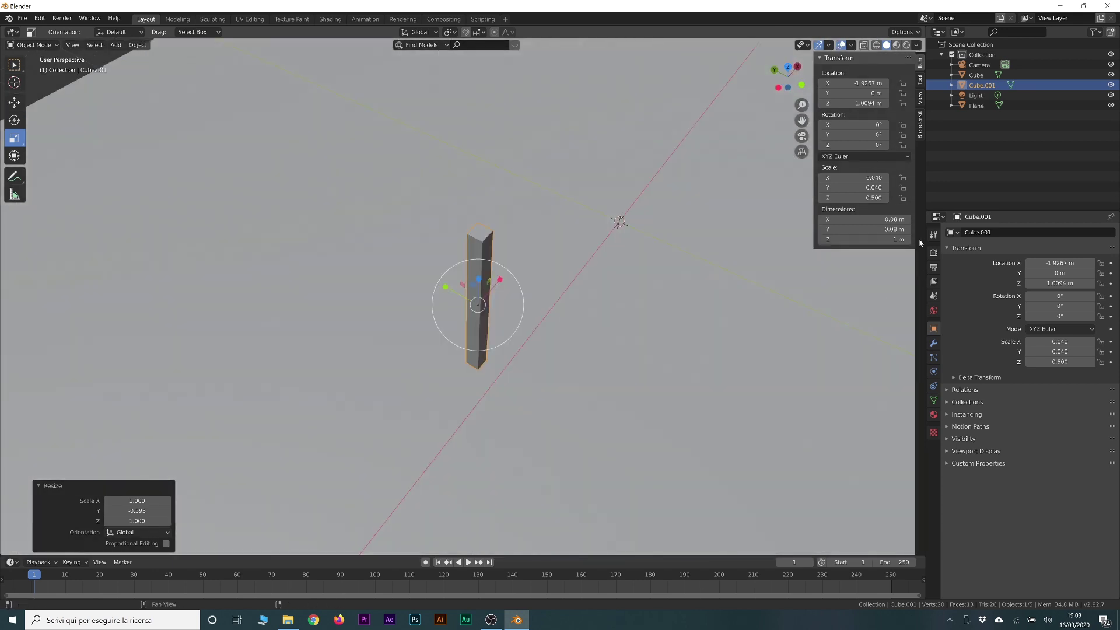
pyautogui.click(863, 219)
pyautogui.press('Right')
pyautogui.press('Return')
pyautogui.click(863, 229)
pyautogui.press('Right')
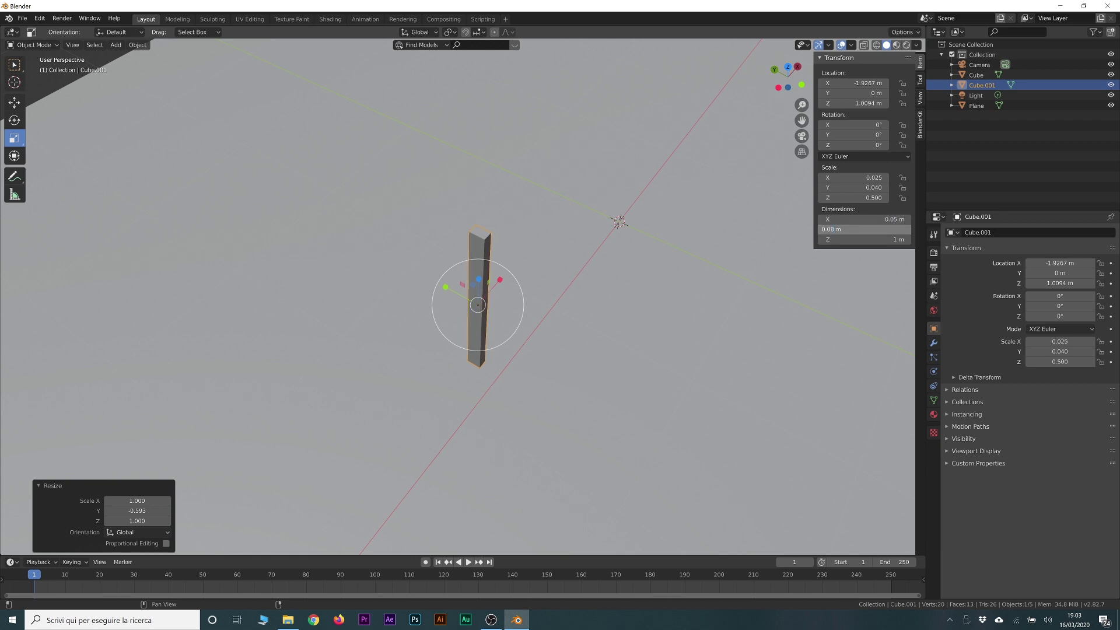
pyautogui.press('BackSpace')
pyautogui.press('BackSpace')
pyautogui.press('BackSpace')
pyautogui.write('5')
pyautogui.press('Return')
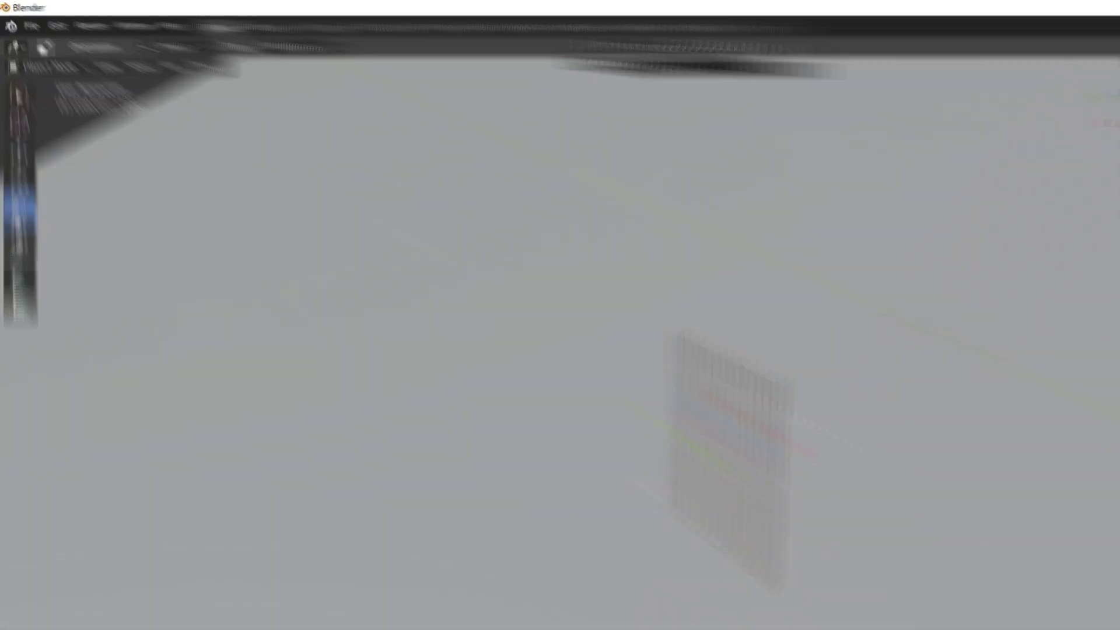
# Apply the leg's scale from Object > Apply > Scale
pyautogui.click(138, 45)
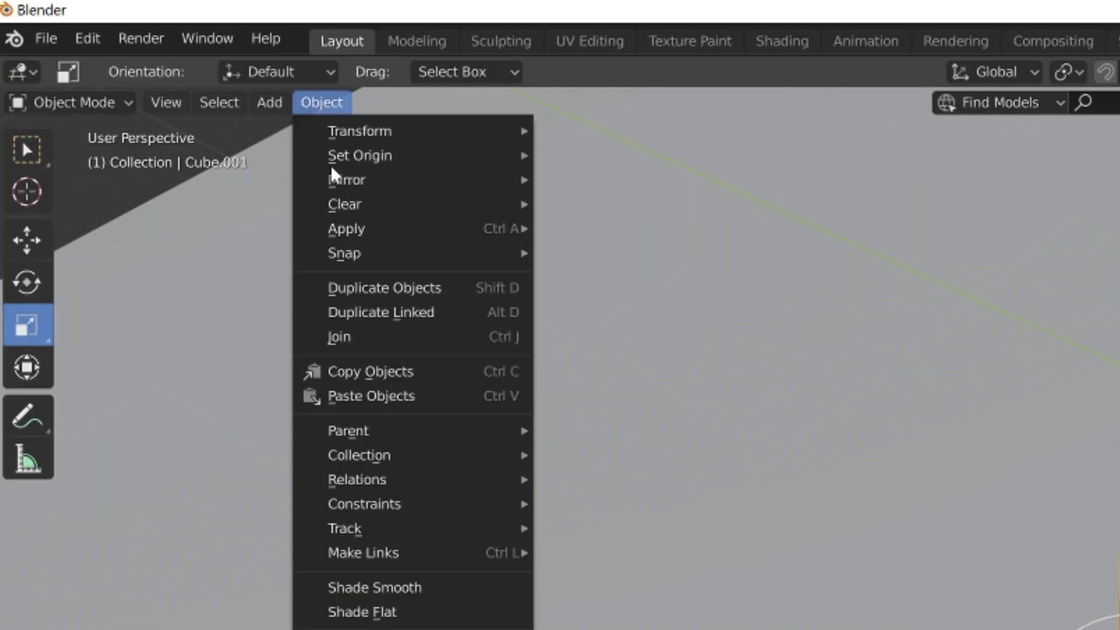
pyautogui.moveTo(346, 228)
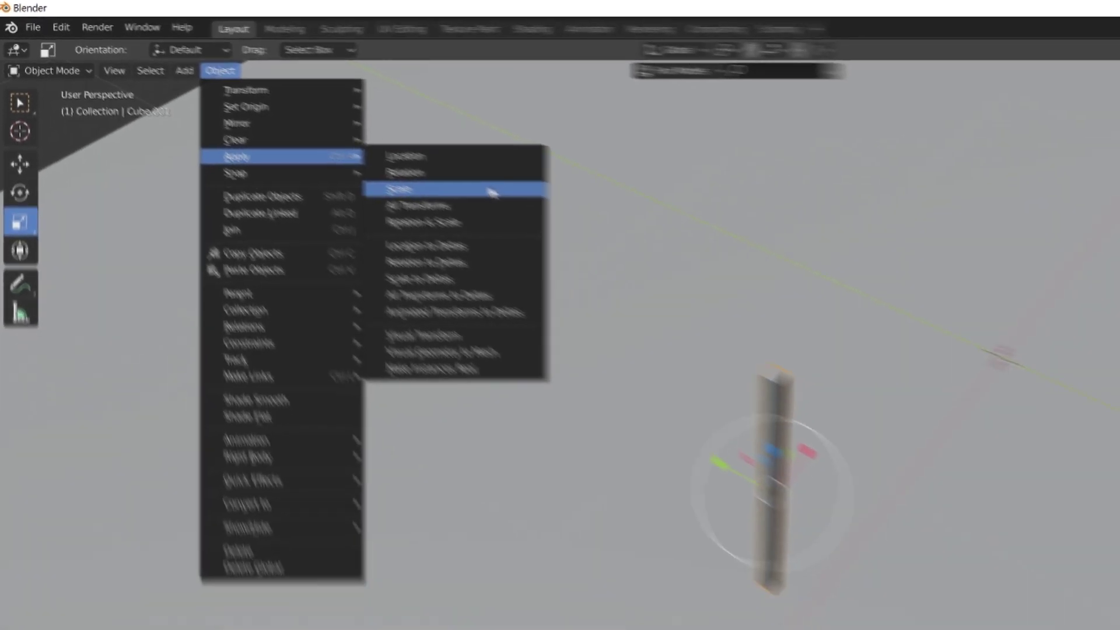
pyautogui.click(721, 277)
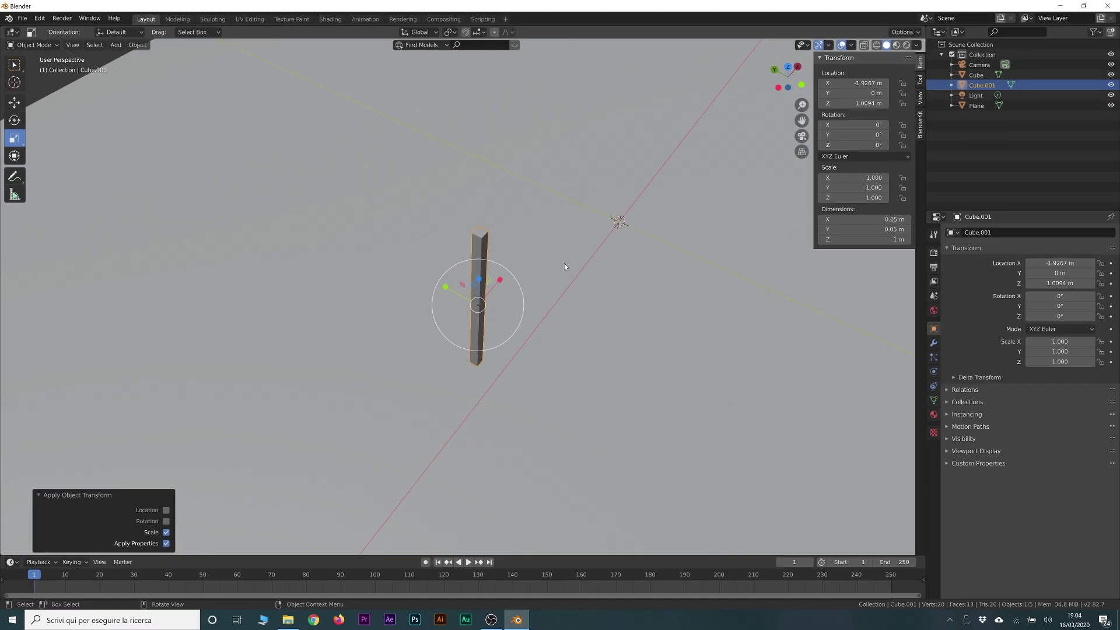
pyautogui.moveTo(564, 263); pyautogui.dragTo(488, 250, button='middle')
pyautogui.scroll(2, 499, 237)
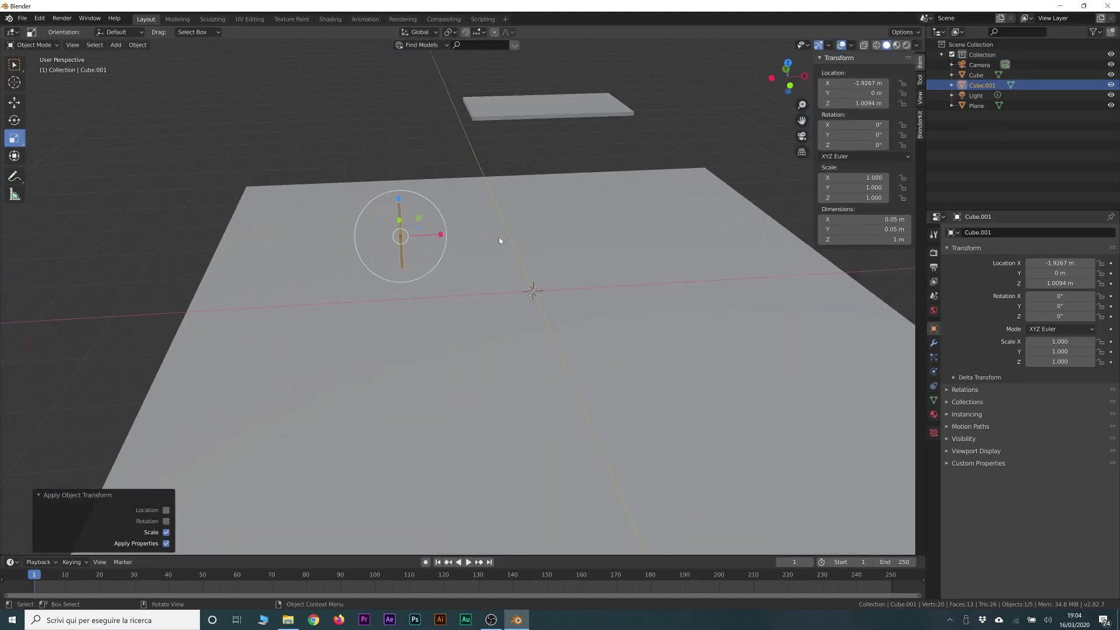
# In front view, drop the pillar to the ground and move the tabletop down toward it
pyautogui.click(541, 116)
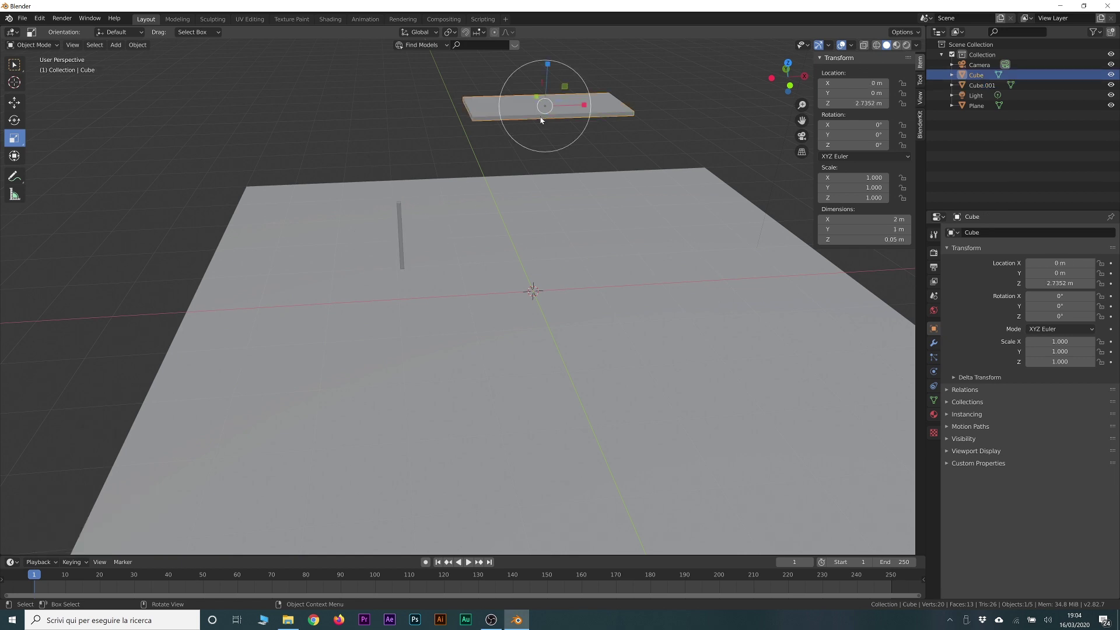
pyautogui.click(778, 81)
pyautogui.click(403, 192)
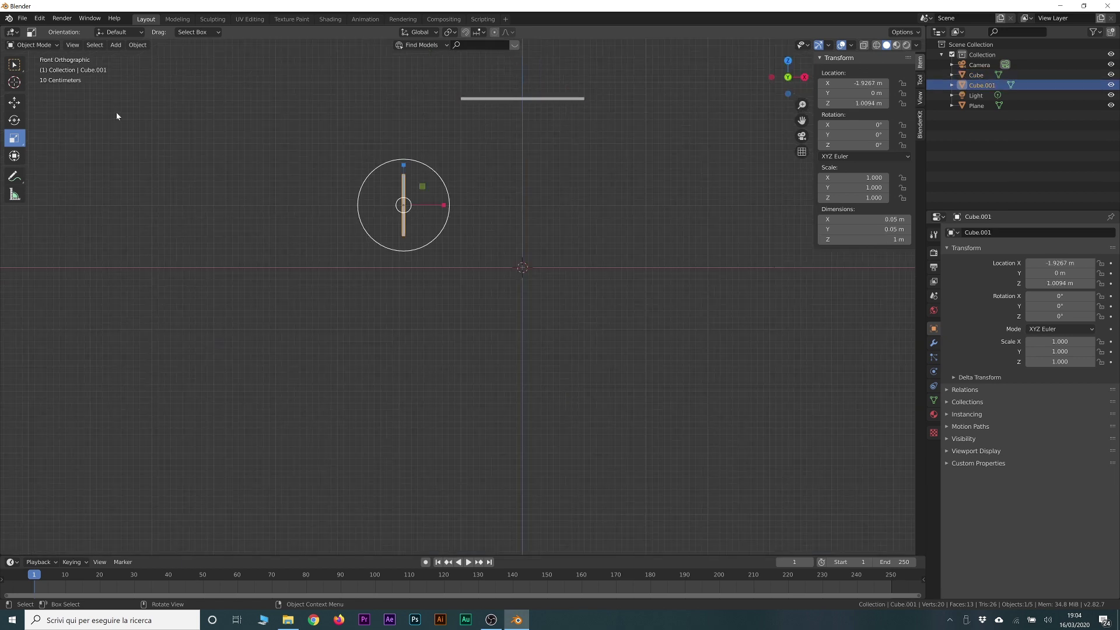
pyautogui.click(14, 102)
pyautogui.moveTo(403, 198); pyautogui.dragTo(458, 228)
pyautogui.moveTo(540, 104)
pyautogui.mouseDown()
pyautogui.moveTo(540, 206)
pyautogui.moveTo(554, 200)
pyautogui.mouseUp()
# Fine-tune the tabletop and pillar heights along Z until the slab rests exactly on the leg
pyautogui.scroll(3, 489, 236)
pyautogui.scroll(2, 565, 316)
pyautogui.scroll(1, 578, 318)
pyautogui.moveTo(536, 149); pyautogui.dragTo(538, 157)
pyautogui.click(340, 235)
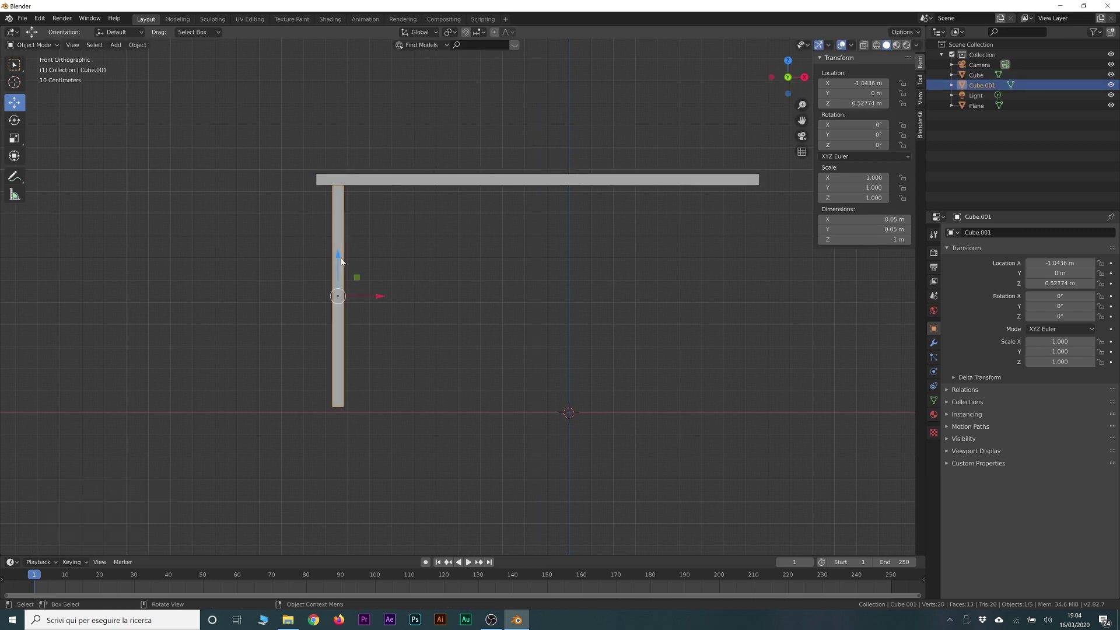
pyautogui.moveTo(341, 262); pyautogui.dragTo(341, 266)
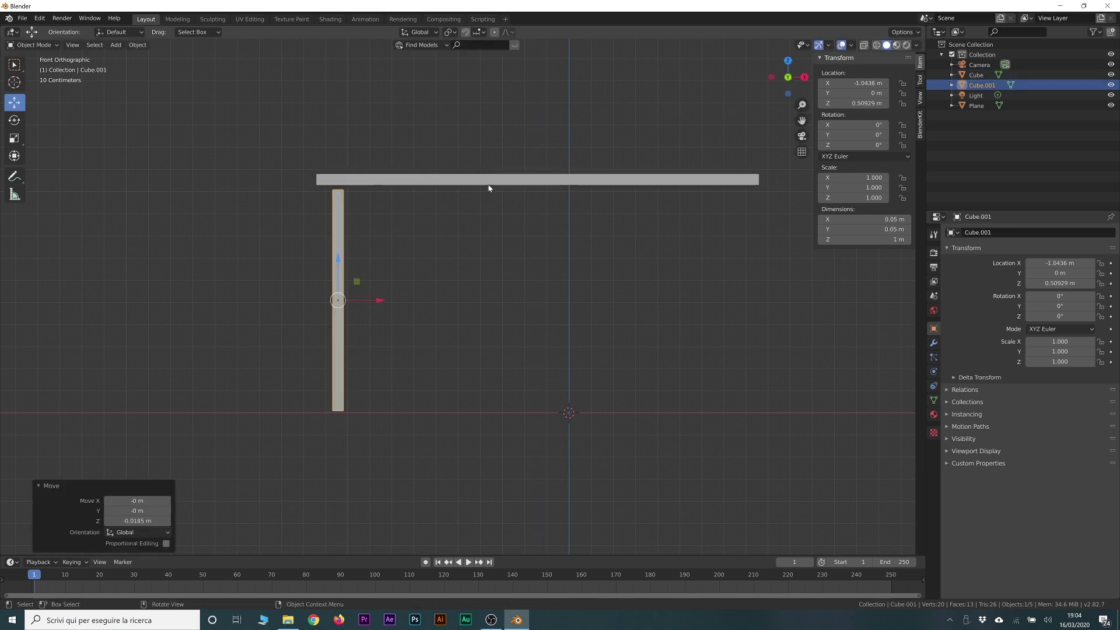
pyautogui.click(496, 182)
pyautogui.moveTo(540, 161); pyautogui.dragTo(541, 164)
pyautogui.press('KP_5')
pyautogui.moveTo(470, 249); pyautogui.dragTo(475, 278, button='middle')
pyautogui.scroll(-3, 477, 255)
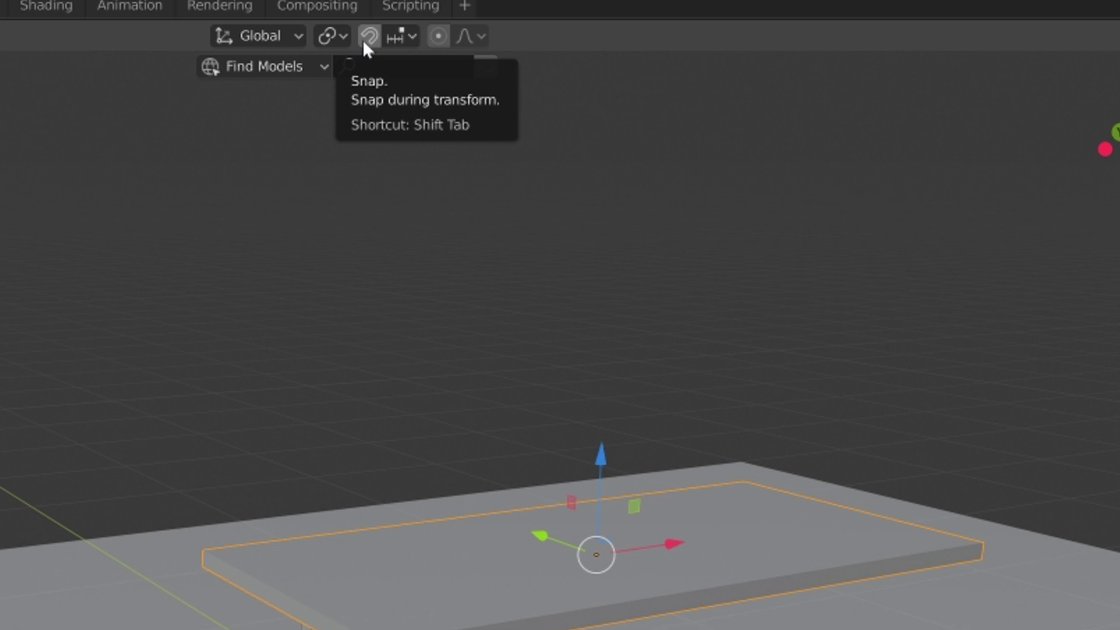
# Enable the magnet snapping toggle and bring up the Snap To target list
pyautogui.click(371, 38)
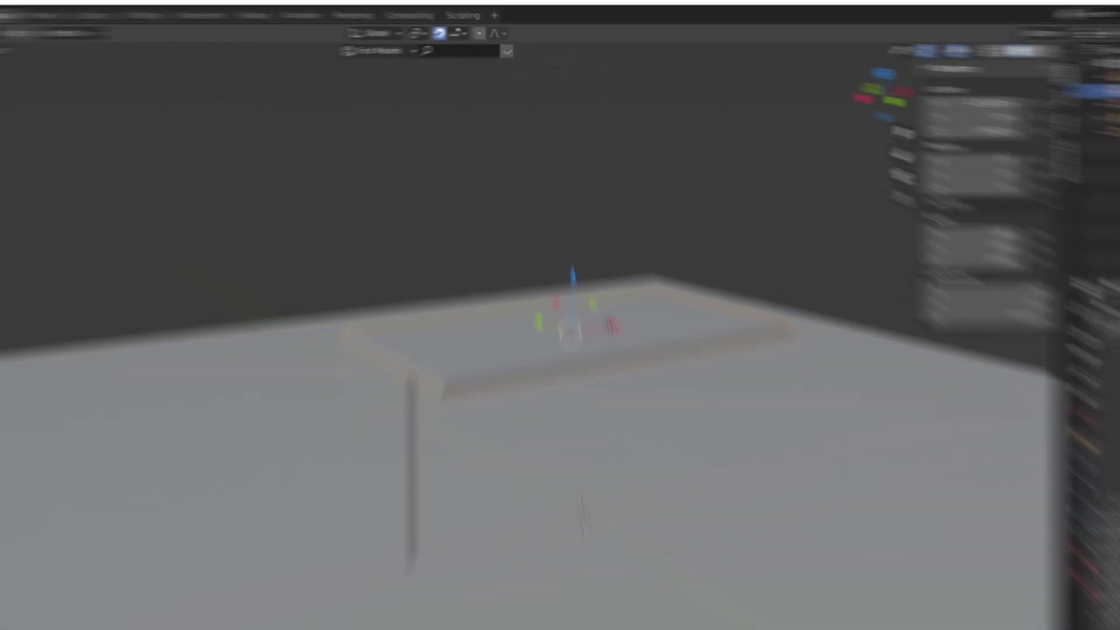
pyautogui.press('g')
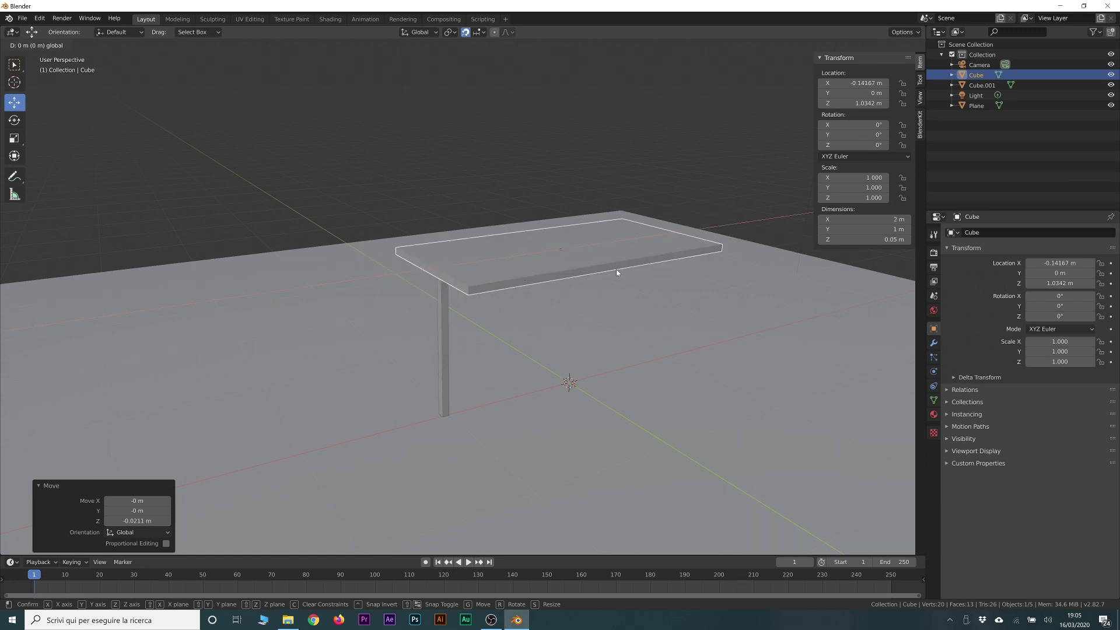
pyautogui.click(616, 272)
pyautogui.click(483, 33)
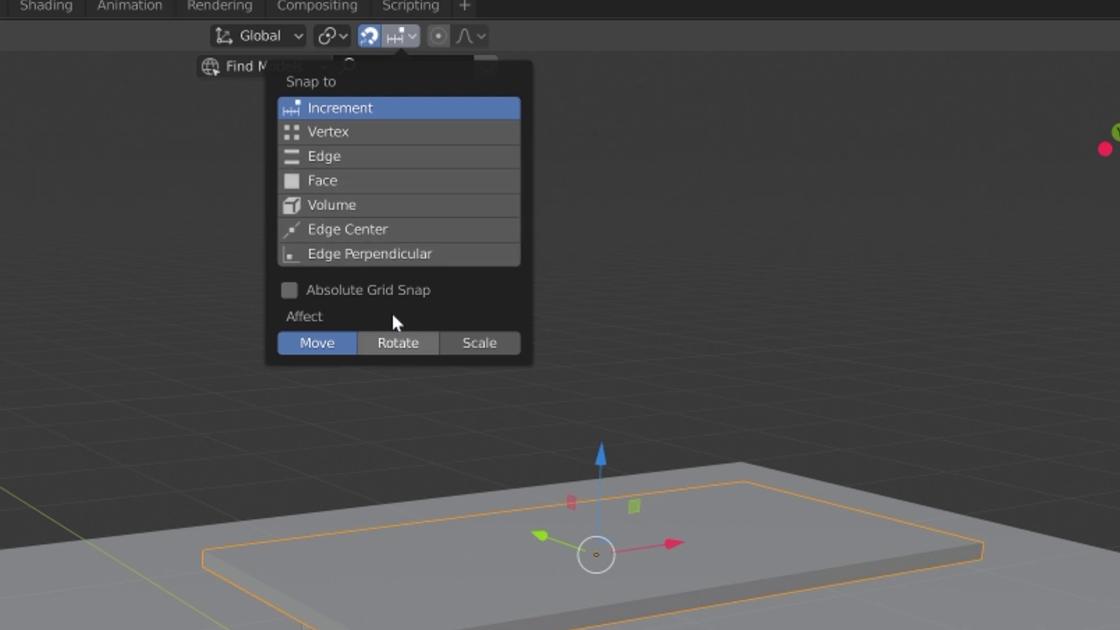
# Set snapping to Vertex and select the table leg
pyautogui.click(349, 131)
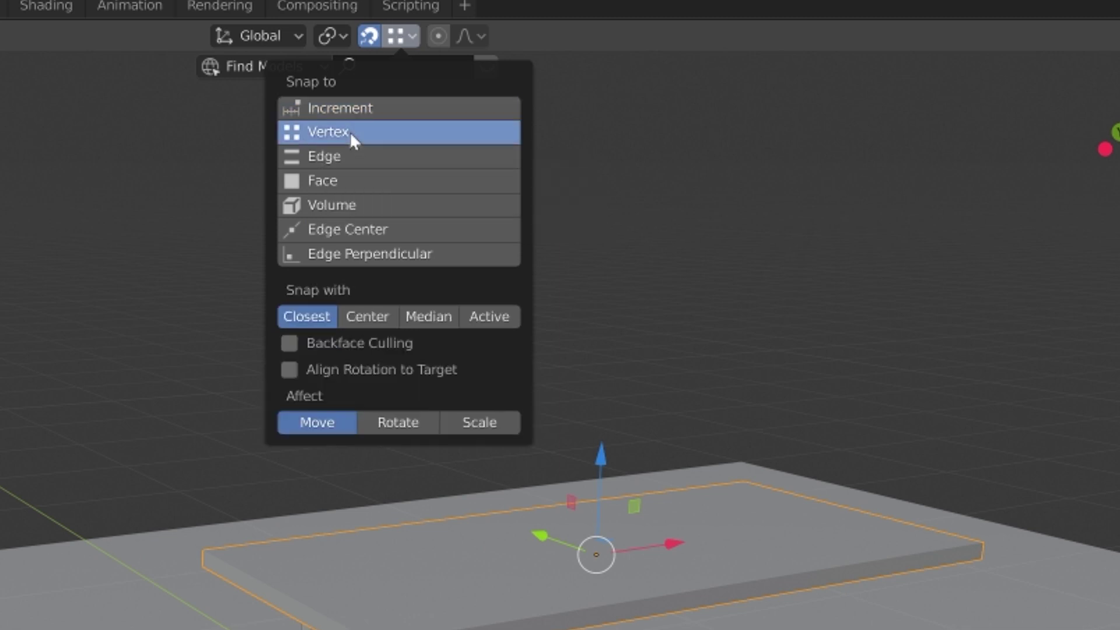
pyautogui.click(402, 36)
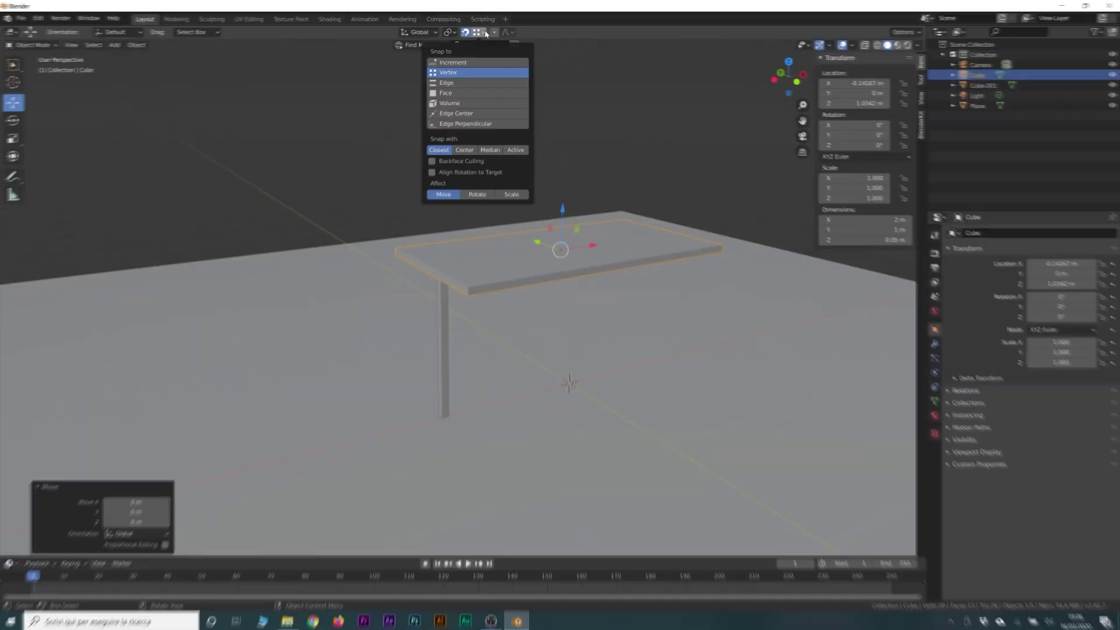
pyautogui.click(447, 339)
pyautogui.moveTo(452, 375); pyautogui.dragTo(487, 336, button='middle')
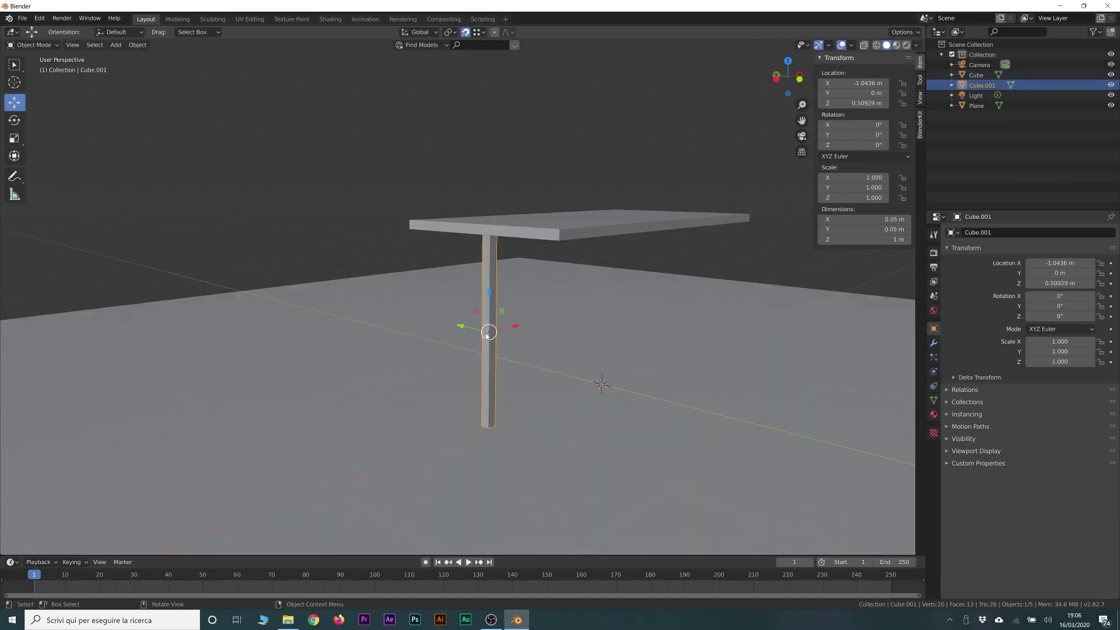
# Move the leg so its top snaps to a tabletop corner
pyautogui.moveTo(488, 334); pyautogui.dragTo(501, 309)
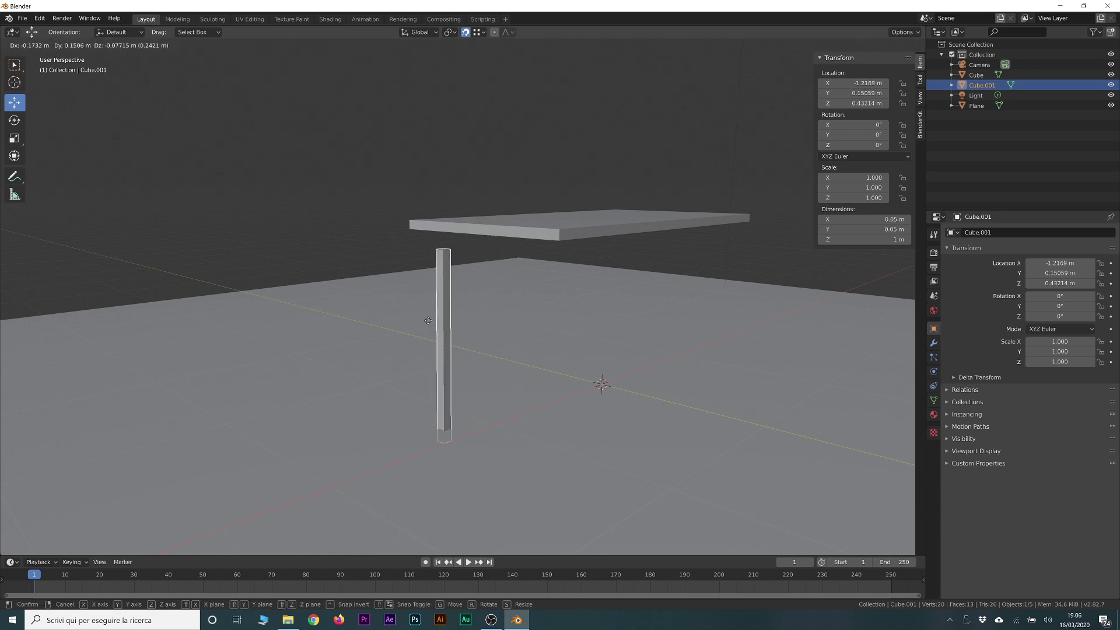
pyautogui.moveTo(500, 309); pyautogui.dragTo(415, 232)
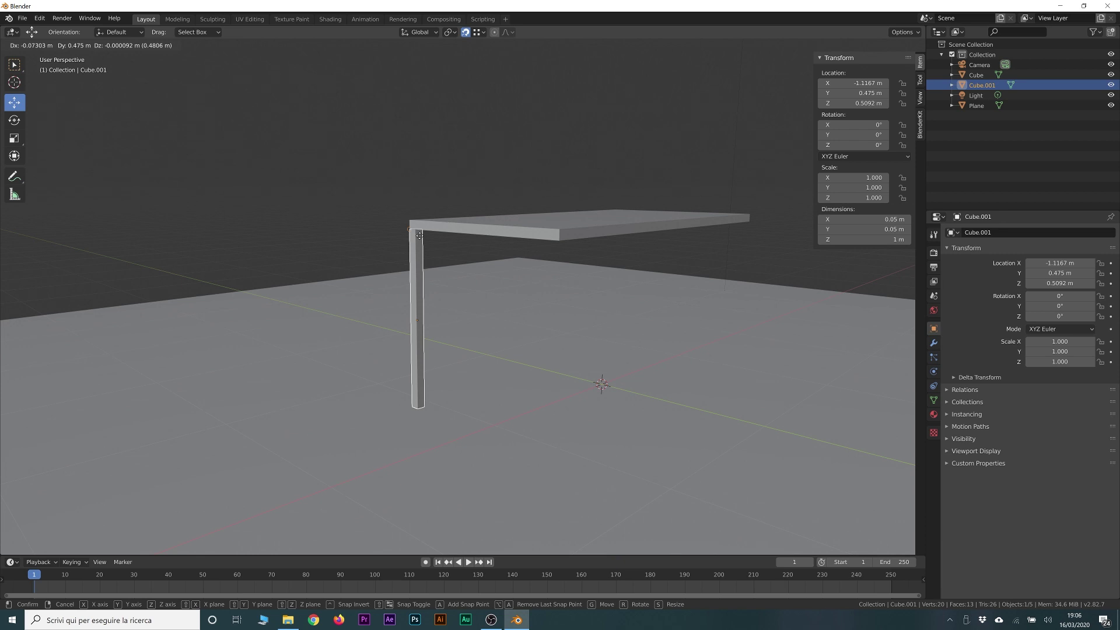
pyautogui.moveTo(419, 235); pyautogui.dragTo(556, 239)
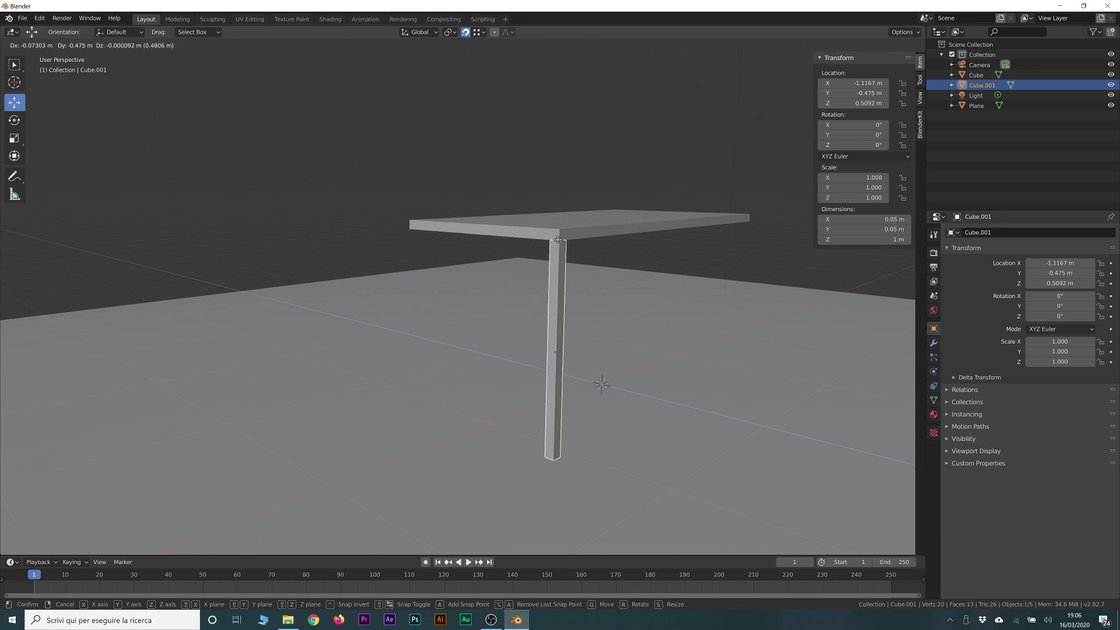
pyautogui.moveTo(557, 239); pyautogui.dragTo(413, 231)
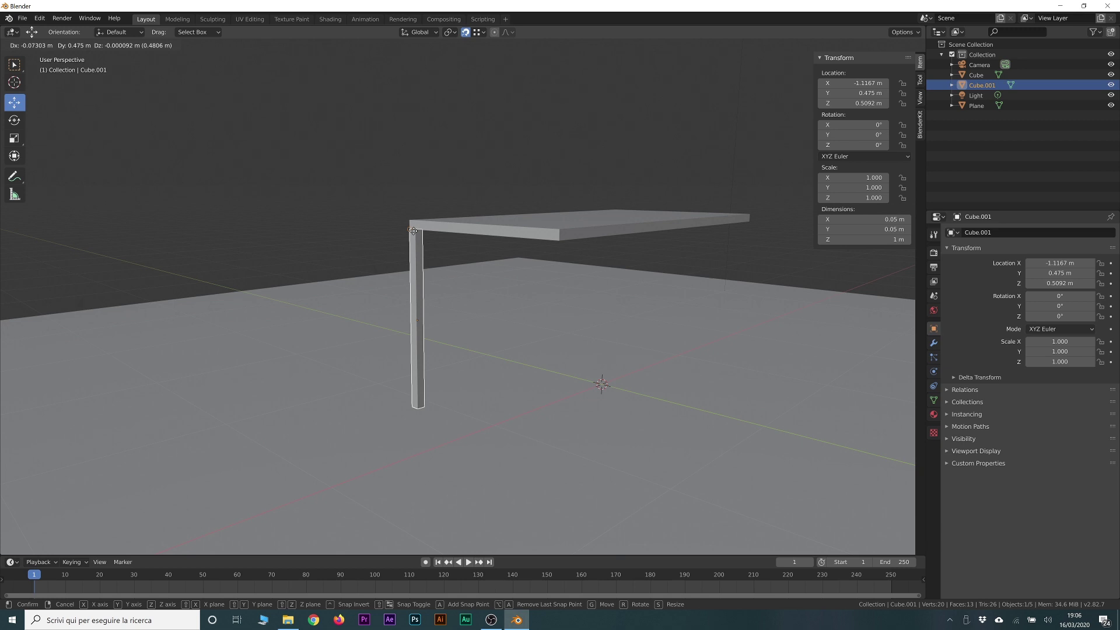
pyautogui.moveTo(451, 327)
pyautogui.mouseDown(button='middle')
pyautogui.moveTo(460, 339)
pyautogui.moveTo(469, 233)
pyautogui.mouseUp(button='middle')
# Zoom in on the leg and bring up the snapping settings
pyautogui.click(484, 32)
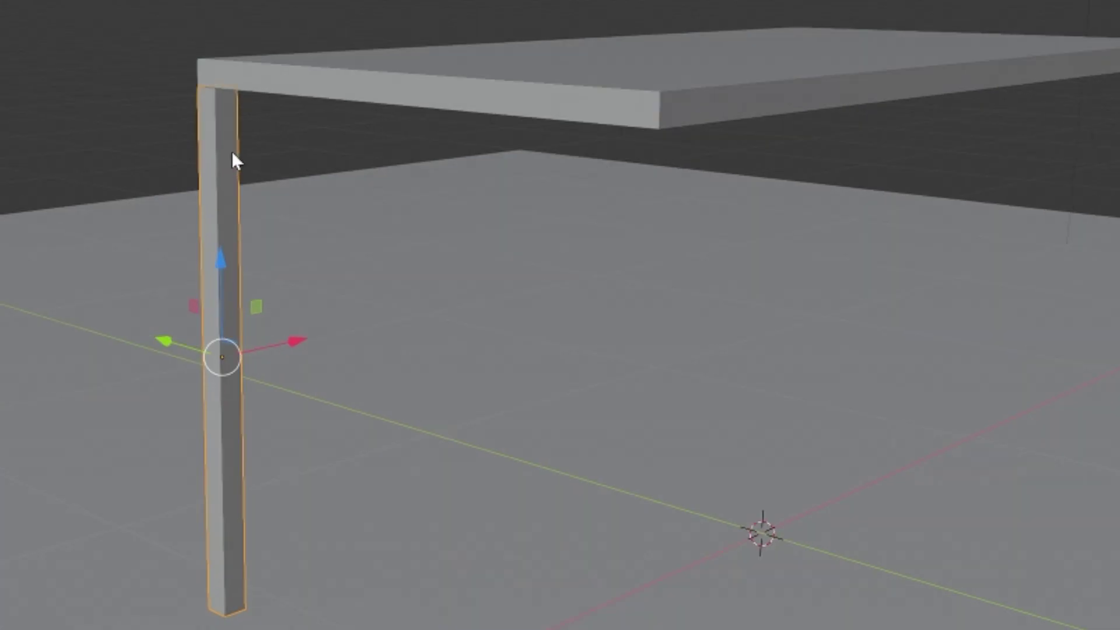
pyautogui.keyDown('ctrl'); pyautogui.moveTo(232, 151); pyautogui.dragTo(213, 337, button='middle'); pyautogui.keyUp('ctrl')
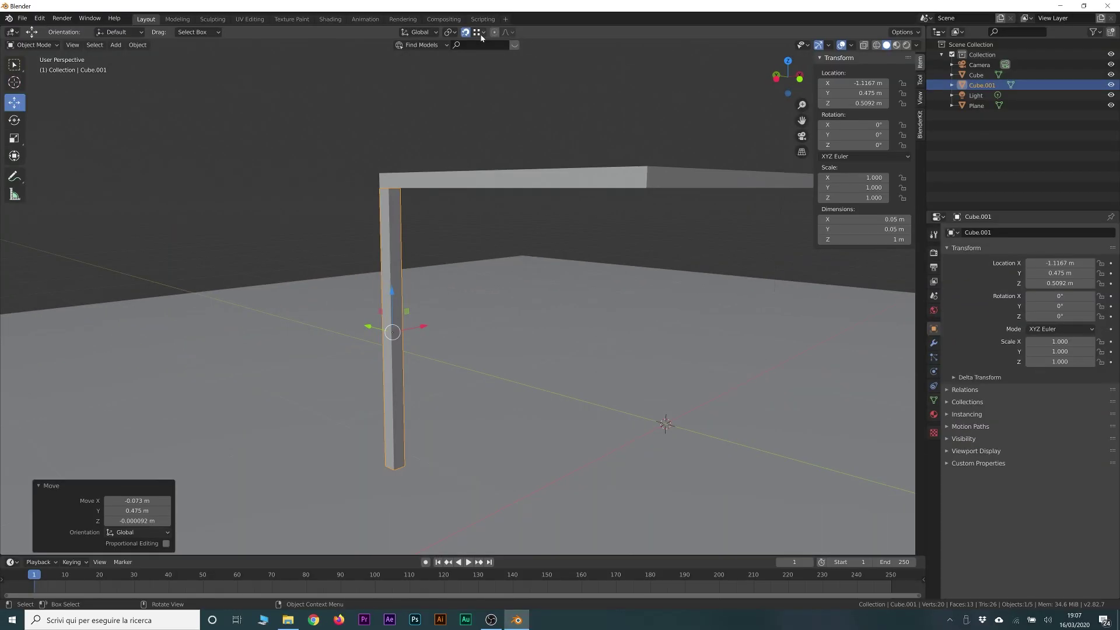
pyautogui.click(482, 32)
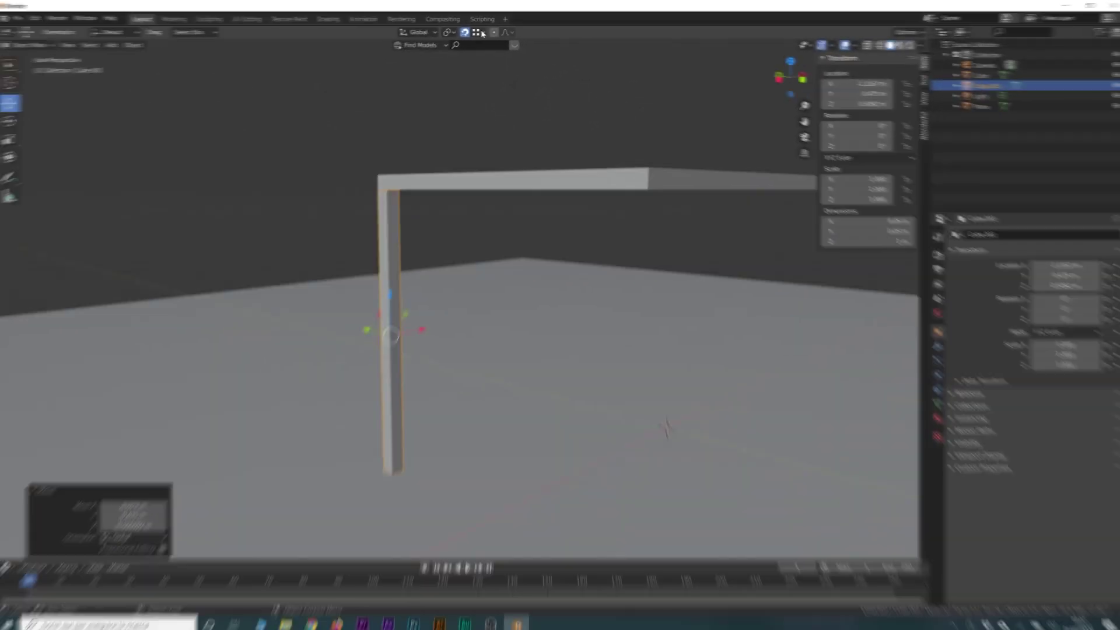
# Set Snap With to Center and snap the leg flush under the tabletop corner
pyautogui.click(476, 32)
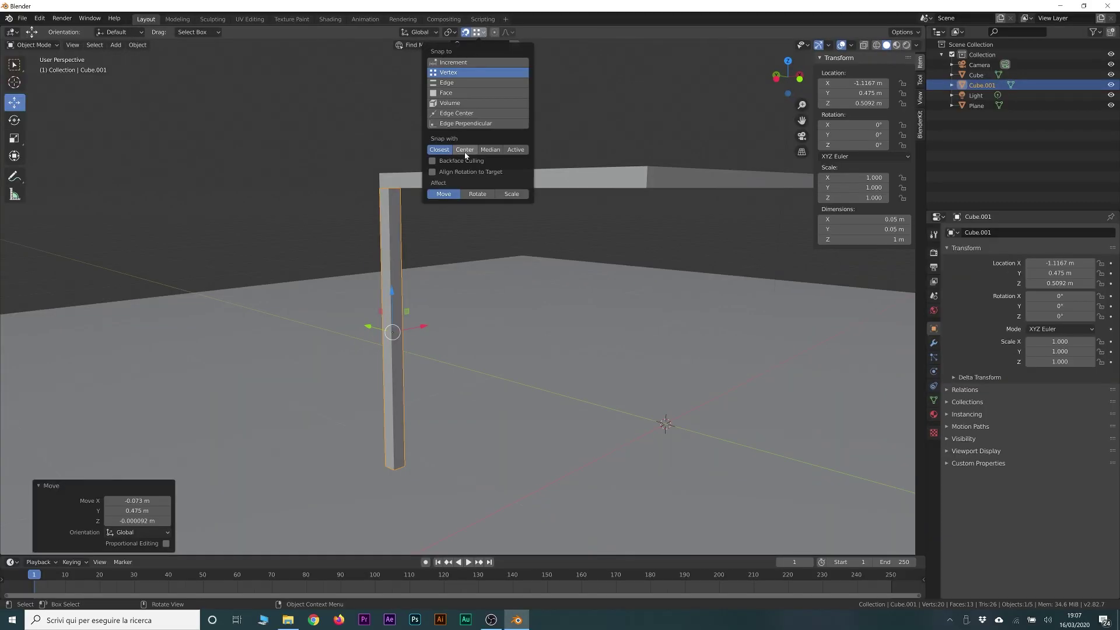
pyautogui.click(465, 150)
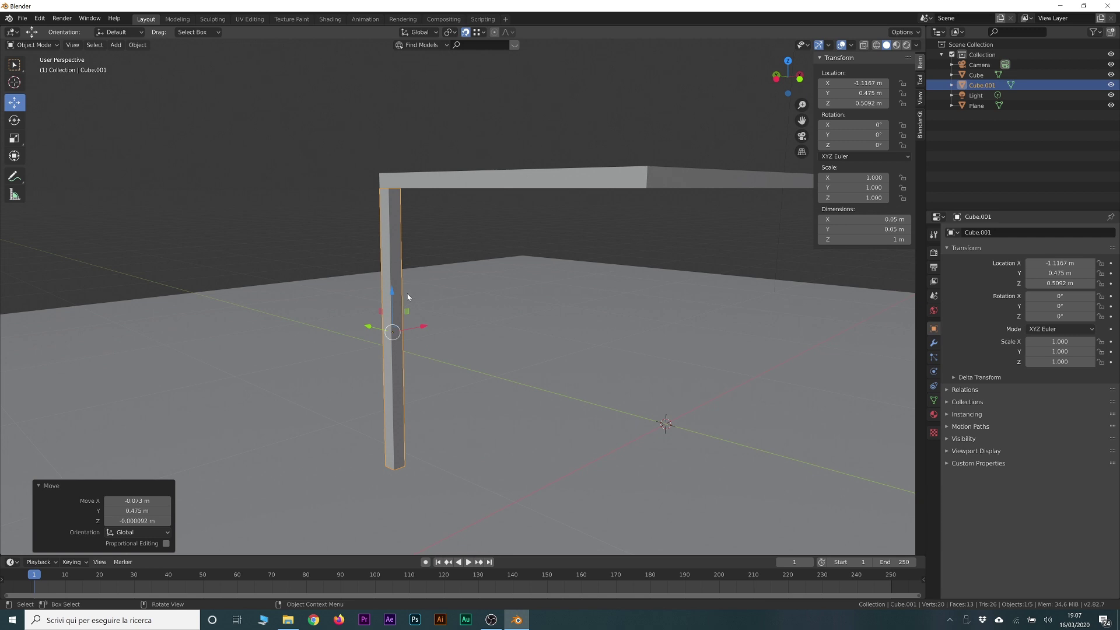
pyautogui.press('g')
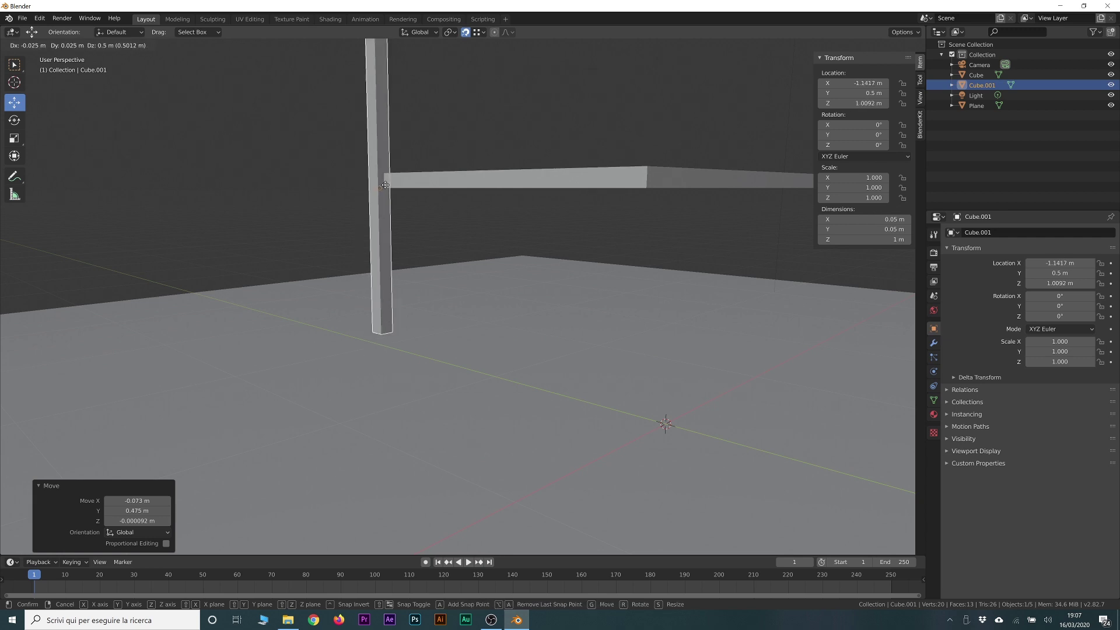
pyautogui.click(388, 190)
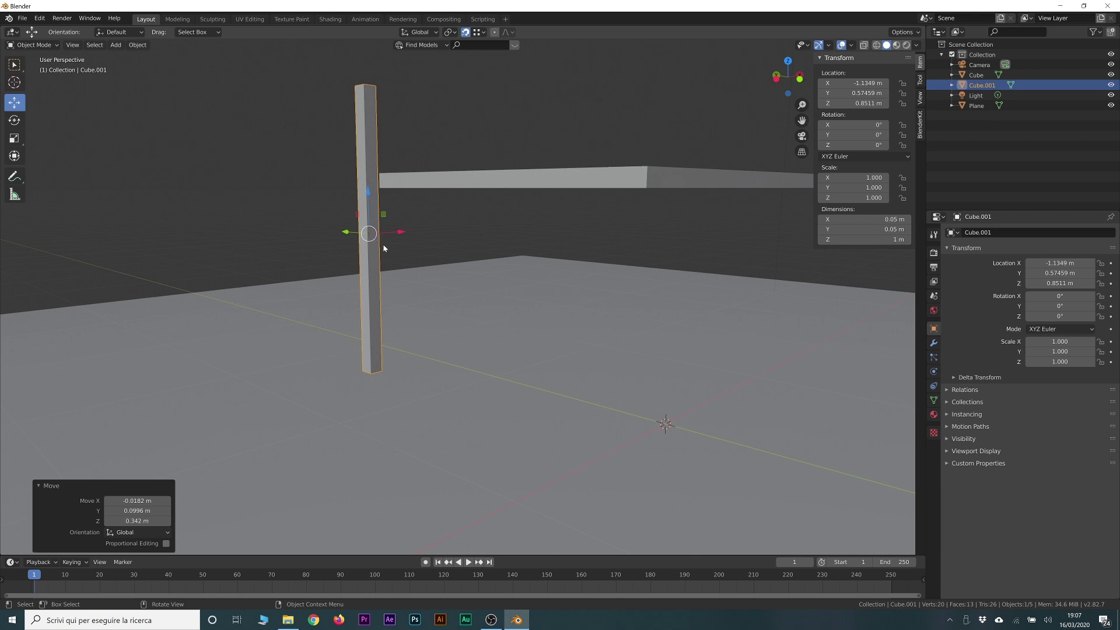
pyautogui.moveTo(379, 233); pyautogui.dragTo(389, 188)
pyautogui.moveTo(426, 262)
pyautogui.mouseDown(button='middle')
pyautogui.moveTo(422, 282)
pyautogui.moveTo(648, 373)
pyautogui.moveTo(607, 257)
pyautogui.mouseUp(button='middle')
# Save the scene as Tavolo.blend
pyautogui.hotkey('ctrl', 's')
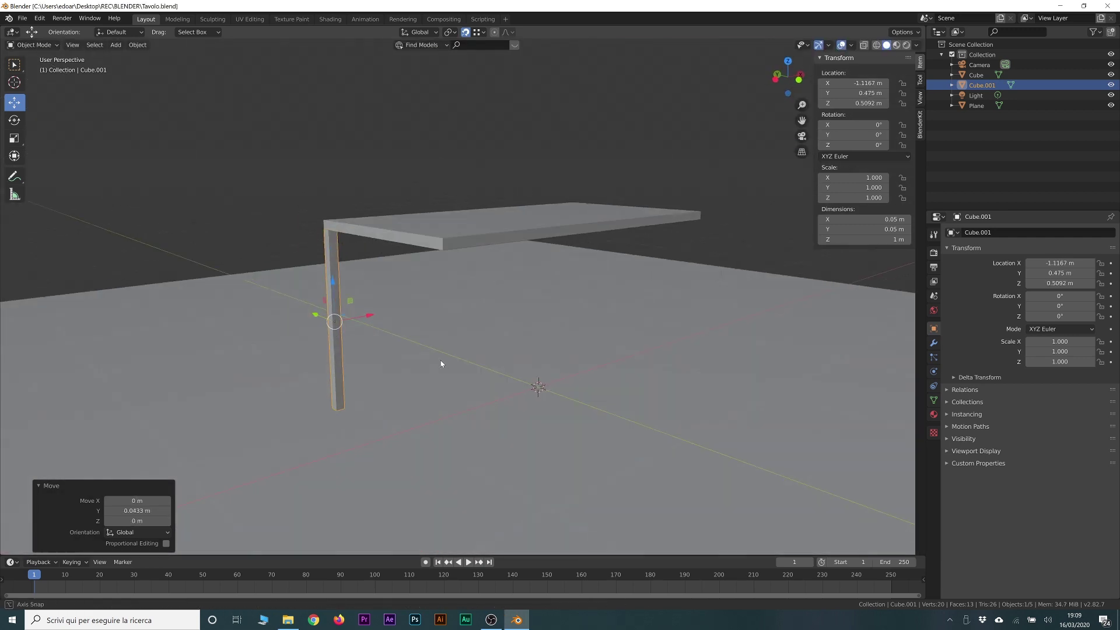
pyautogui.moveTo(442, 364); pyautogui.dragTo(365, 315, button='middle')
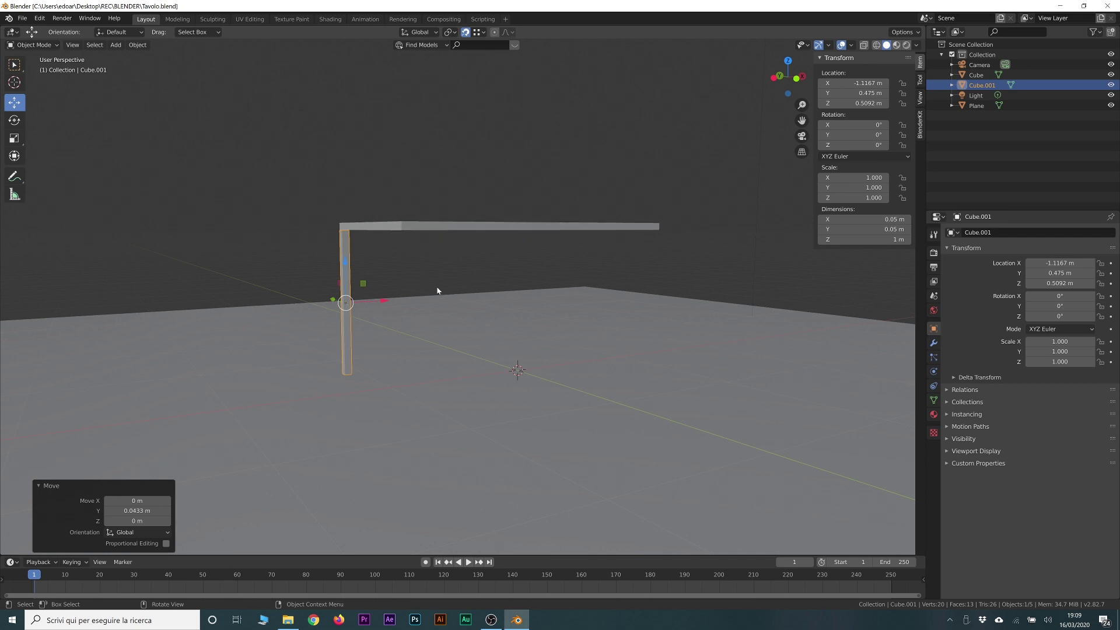
pyautogui.moveTo(452, 295); pyautogui.dragTo(450, 293, button='middle')
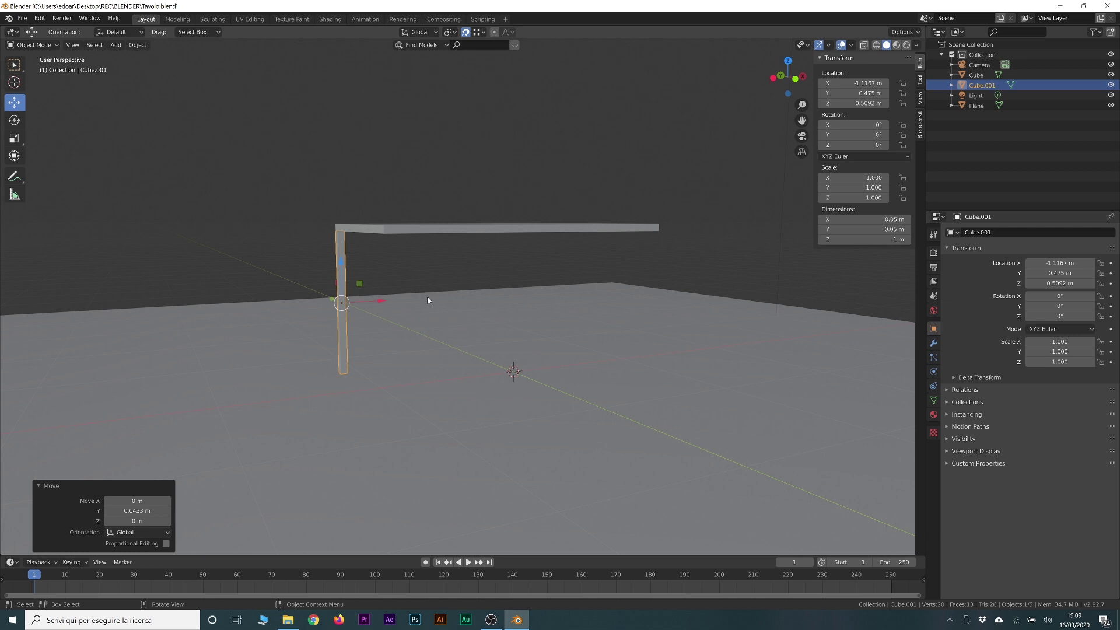
# Create a linked duplicate of the leg 0.95 m along Y at the opposite front corner
pyautogui.hotkey('shift', 'd')
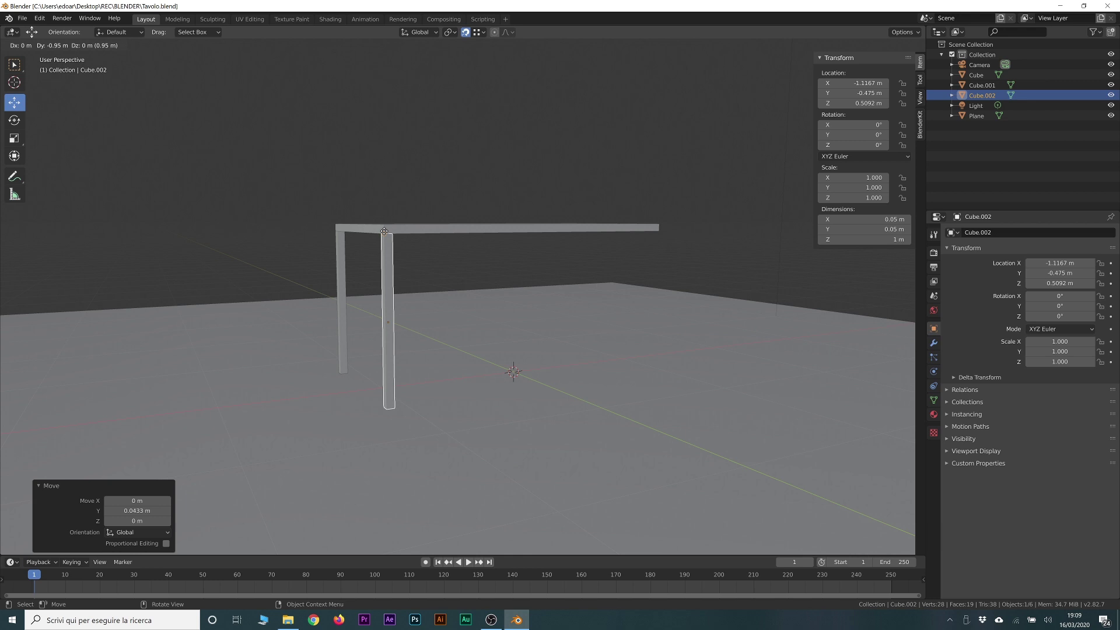
pyautogui.click(384, 233)
pyautogui.moveTo(435, 270)
pyautogui.mouseDown(button='middle')
pyautogui.moveTo(427, 282)
pyautogui.moveTo(591, 327)
pyautogui.mouseUp(button='middle')
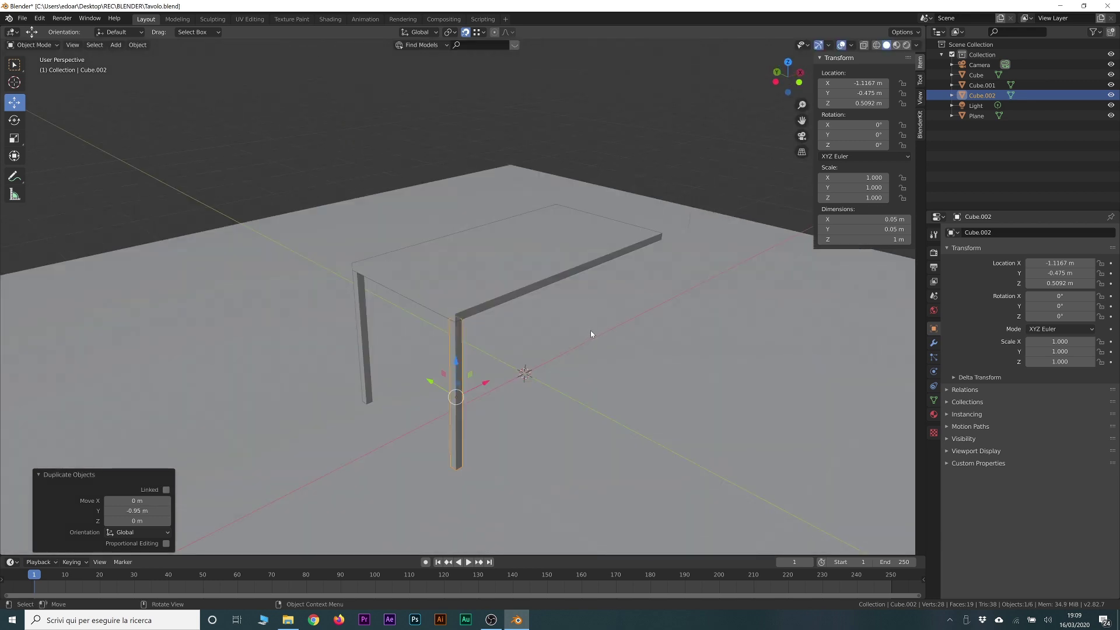
pyautogui.click(138, 46)
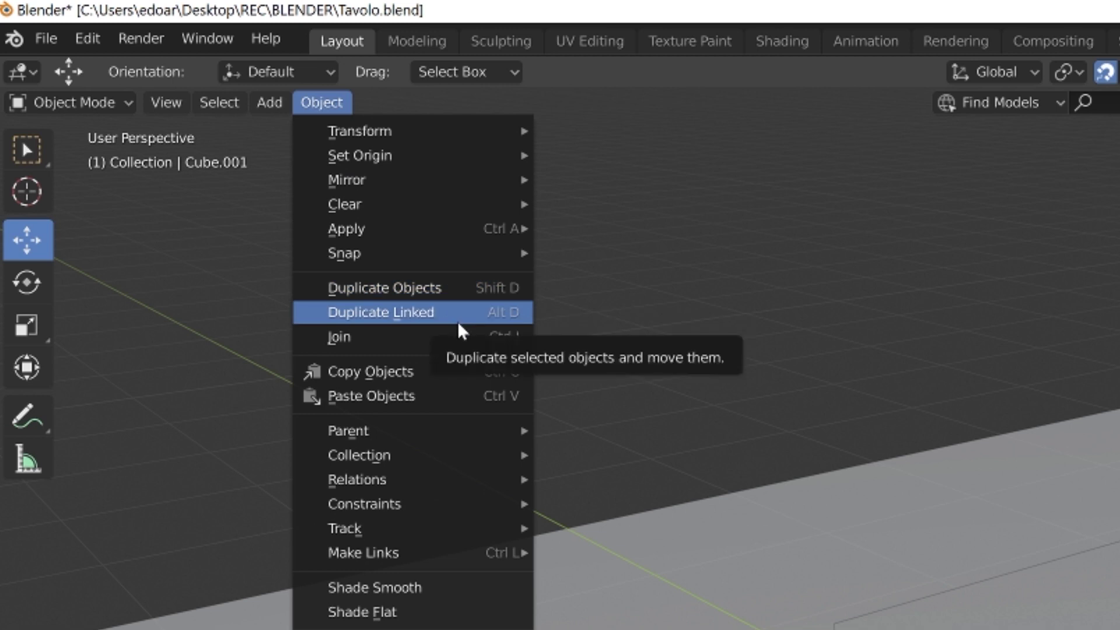
pyautogui.click(458, 321)
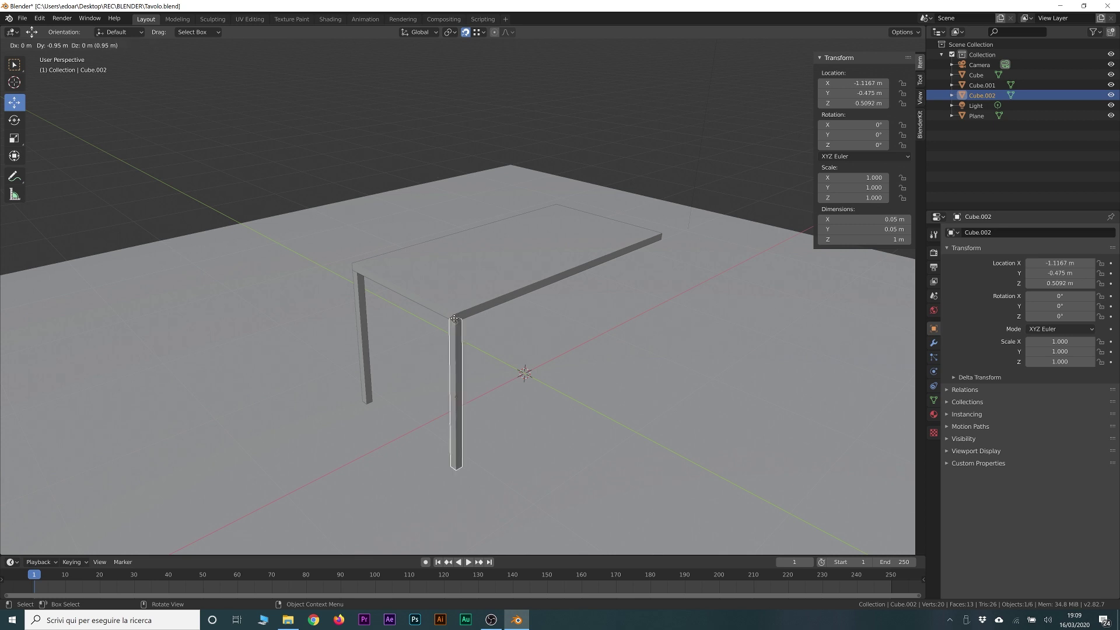
pyautogui.click(459, 322)
pyautogui.moveTo(458, 322)
pyautogui.mouseDown(button='middle')
pyautogui.moveTo(678, 351)
pyautogui.moveTo(465, 336)
pyautogui.mouseUp(button='middle')
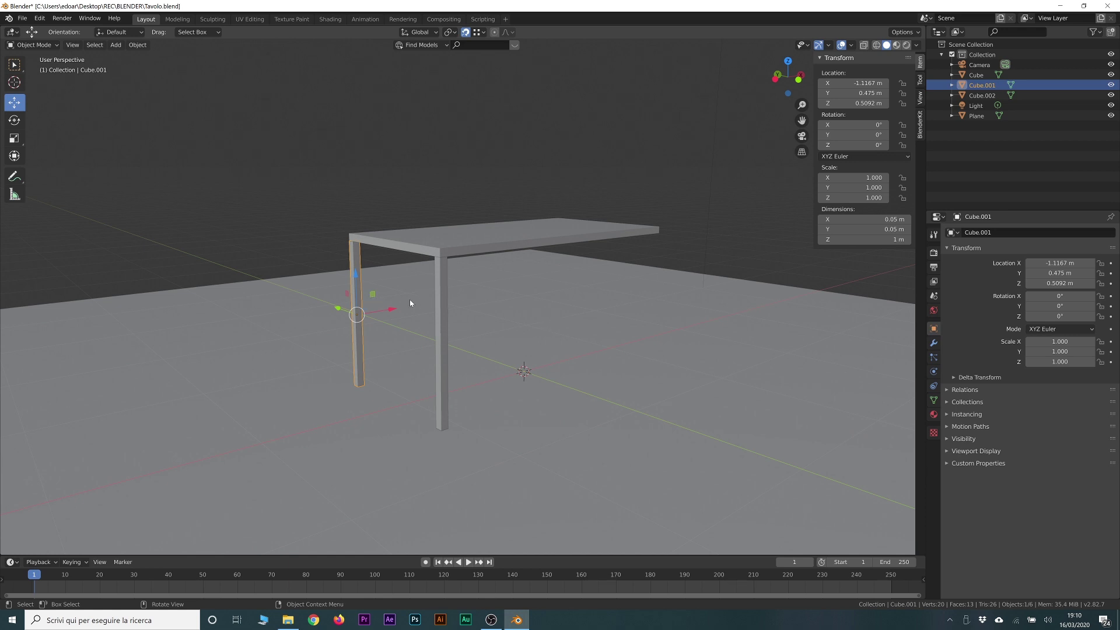
pyautogui.press('Tab')
pyautogui.hotkey('alt', 'a')
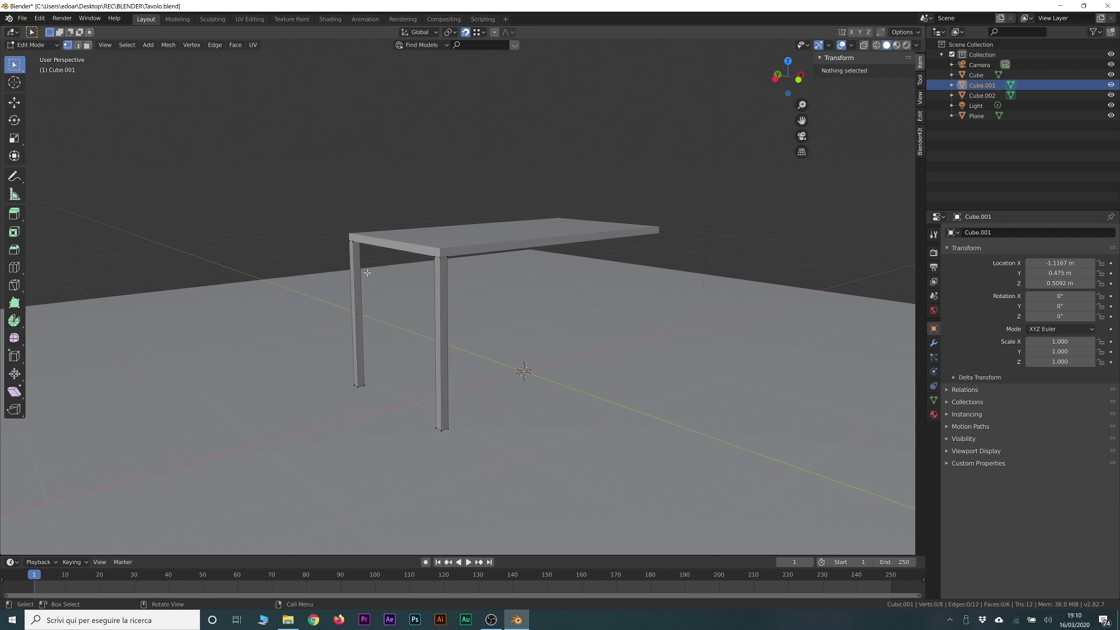
pyautogui.press('Tab')
pyautogui.press('Tab')
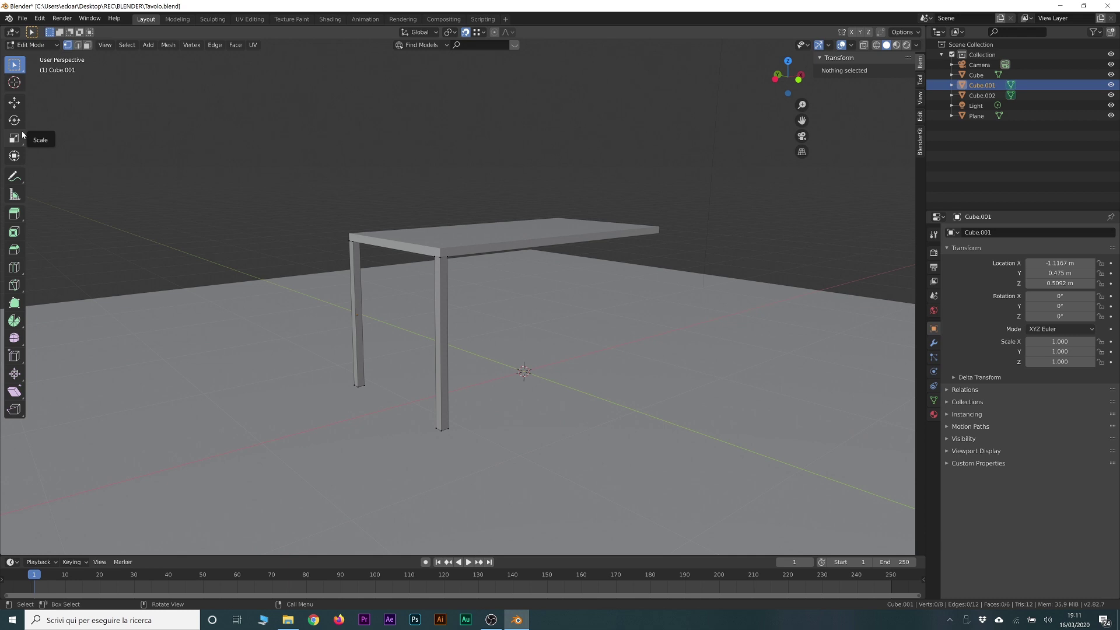
pyautogui.click(357, 315)
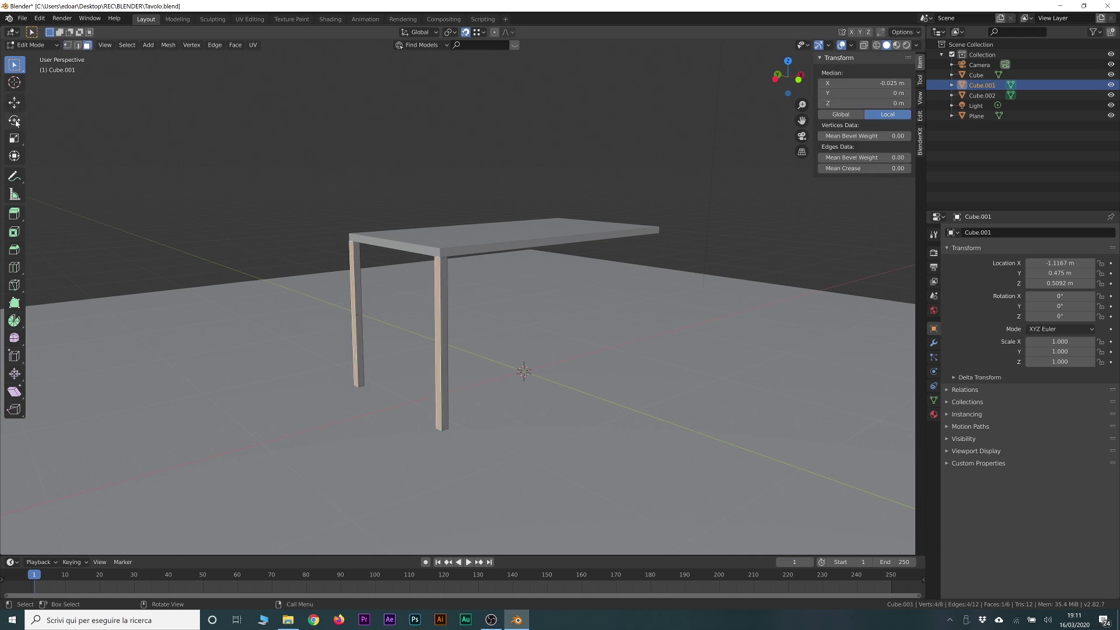
pyautogui.click(14, 103)
pyautogui.moveTo(378, 313); pyautogui.dragTo(339, 319)
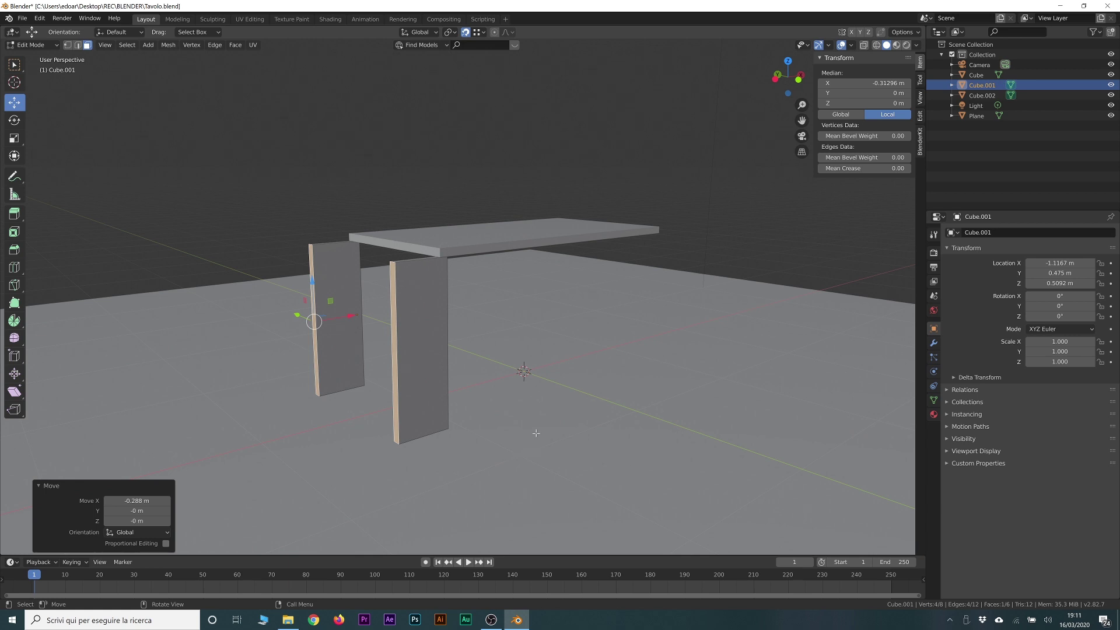
pyautogui.hotkey('ctrl', 'z')
pyautogui.hotkey('ctrl', 'z')
pyautogui.hotkey('ctrl', 'z')
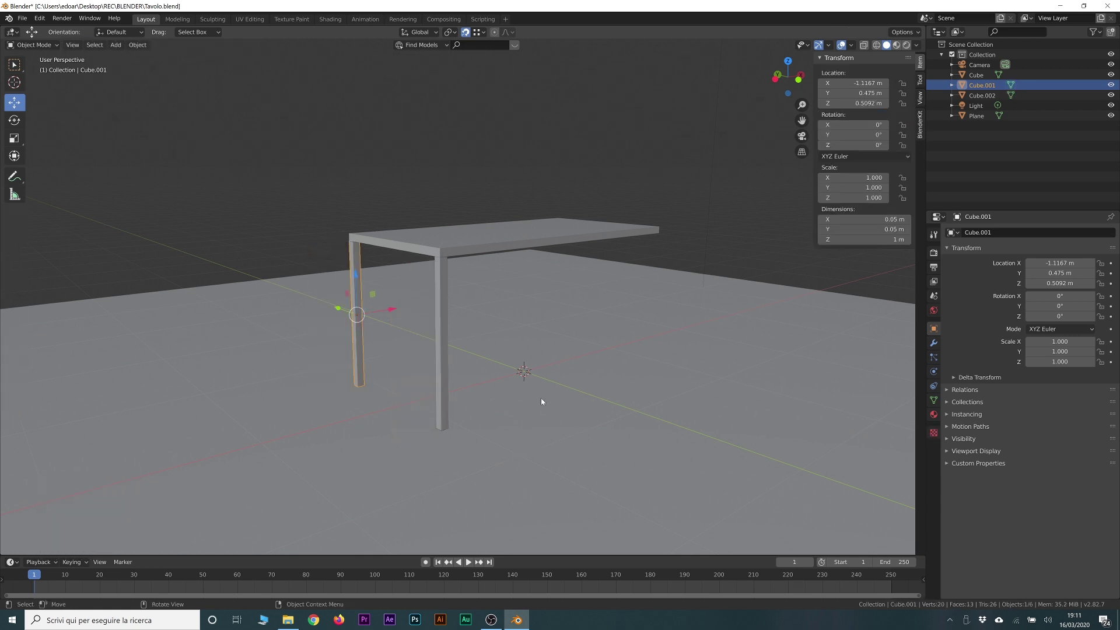
# Copy the front leg 1.95 m along X to form a back leg
pyautogui.moveTo(375, 290); pyautogui.dragTo(596, 367, button='middle')
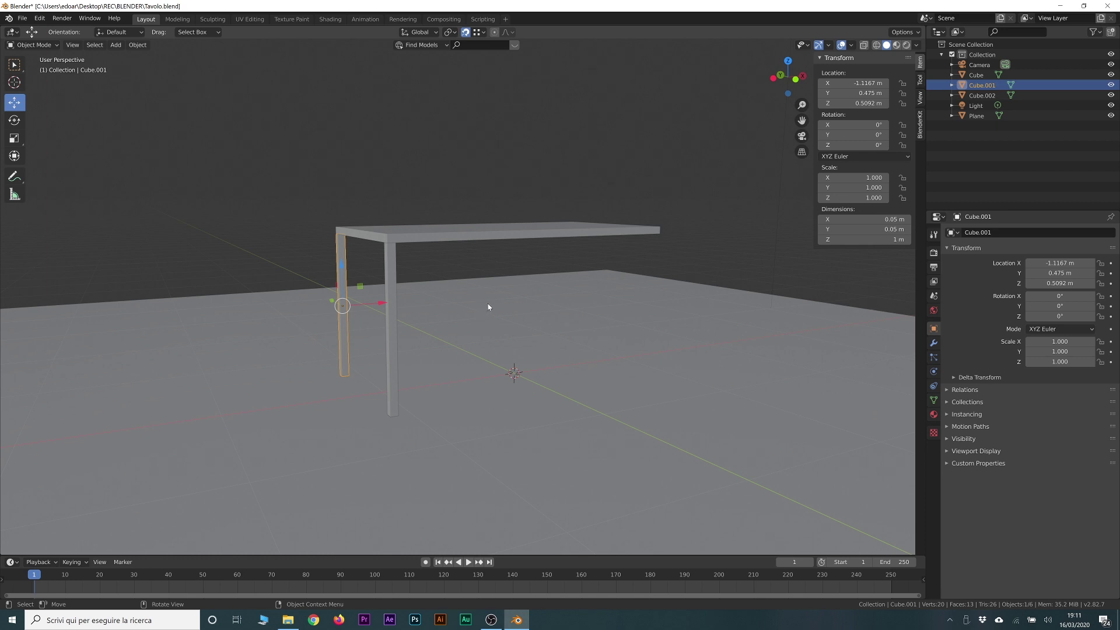
pyautogui.click(389, 327)
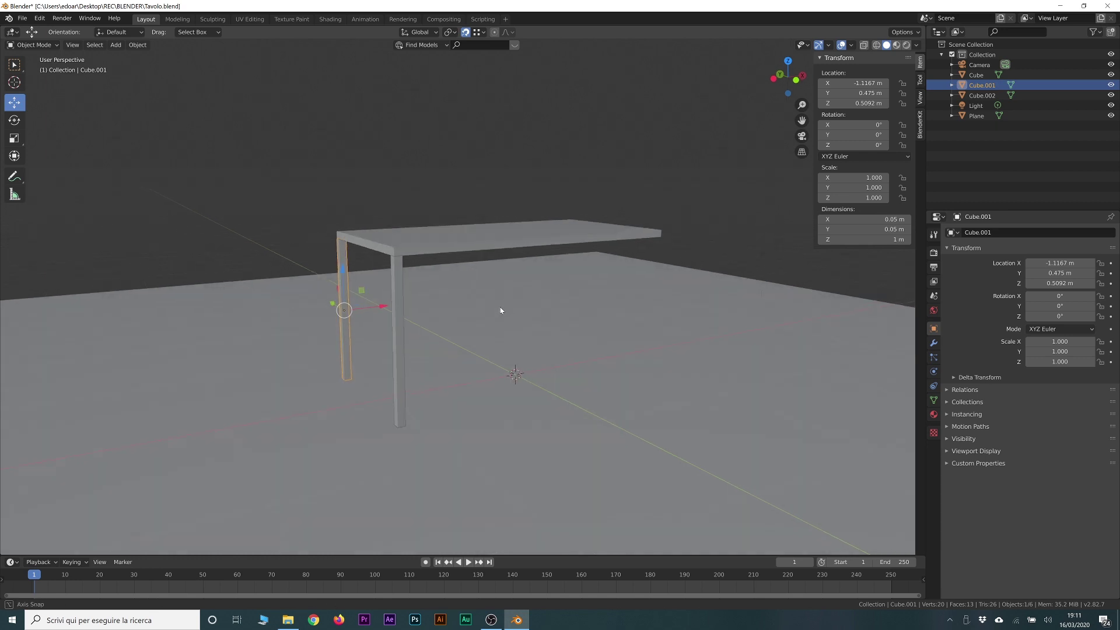
pyautogui.hotkey('shift', 'd')
pyautogui.click(658, 238)
pyautogui.moveTo(691, 286); pyautogui.dragTo(587, 299, button='middle')
# Add the fourth leg as a linked copy 0.95 m along Y, then deselect it
pyautogui.hotkey('alt', 'd')
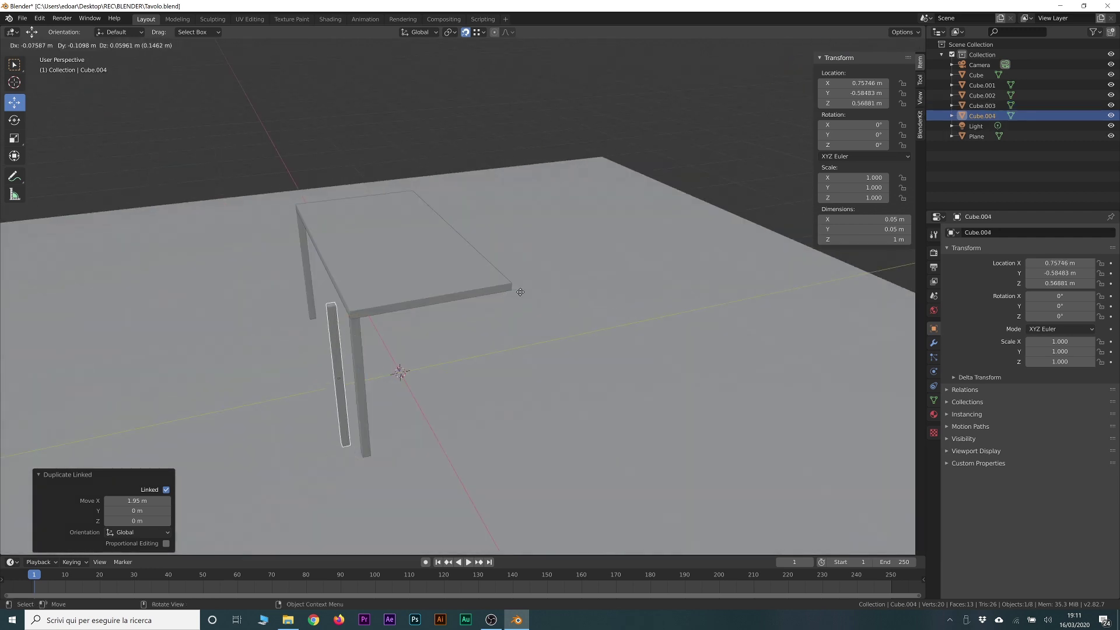
pyautogui.write('y0.95')
pyautogui.press('Return')
pyautogui.moveTo(304, 342)
pyautogui.mouseDown(button='middle')
pyautogui.moveTo(598, 334)
pyautogui.moveTo(589, 320)
pyautogui.moveTo(579, 327)
pyautogui.moveTo(643, 273)
pyautogui.mouseUp(button='middle')
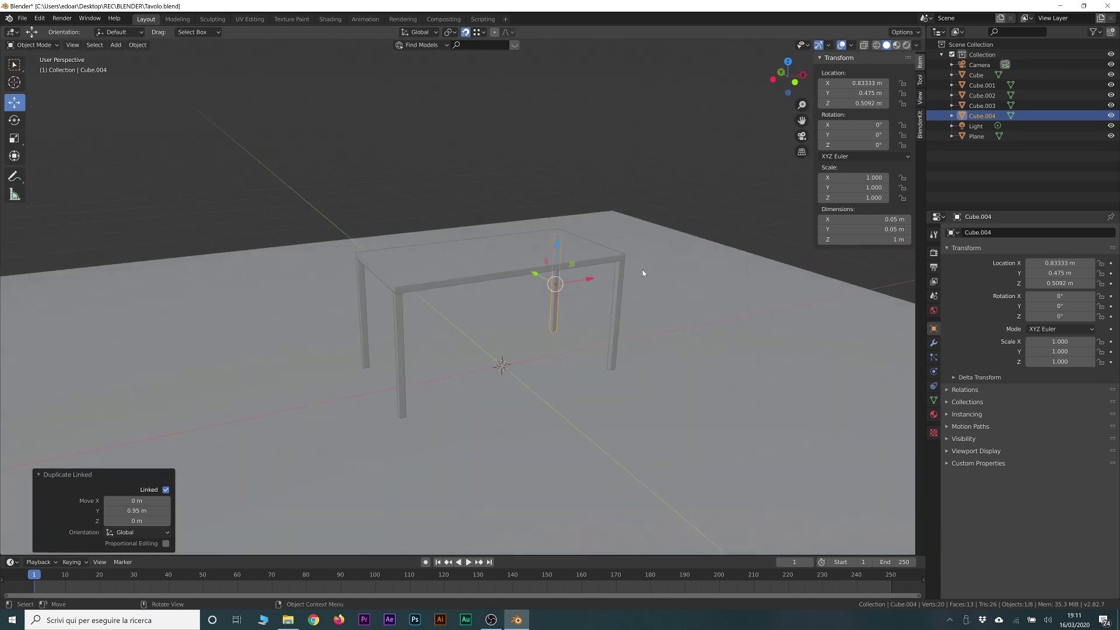
pyautogui.click(687, 212)
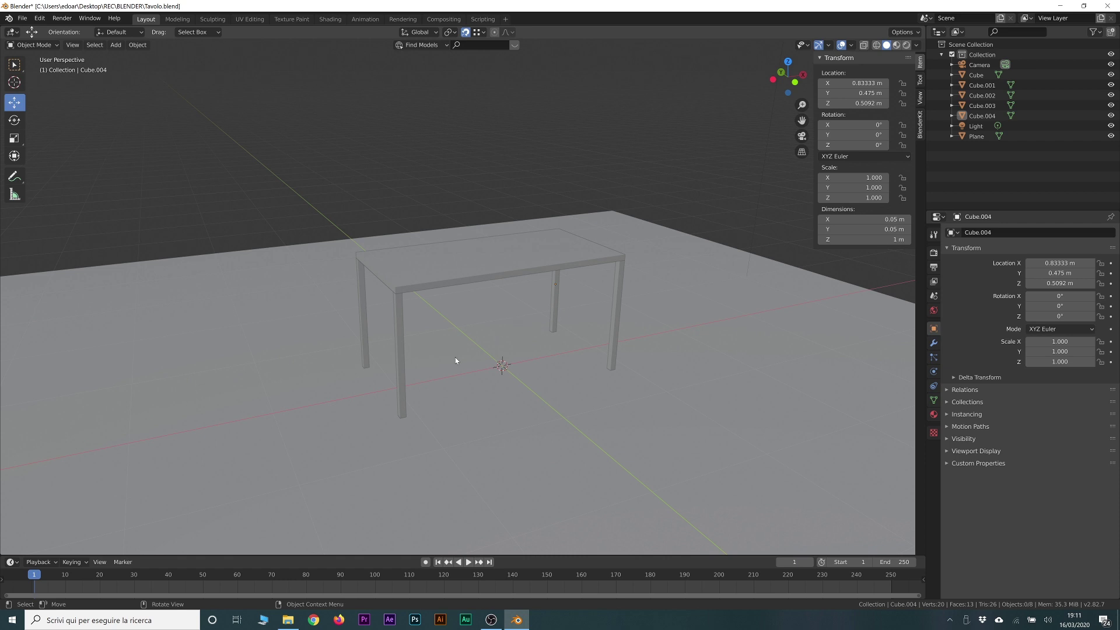
pyautogui.moveTo(582, 326)
pyautogui.mouseDown(button='middle')
pyautogui.moveTo(537, 312)
pyautogui.moveTo(440, 314)
pyautogui.moveTo(442, 326)
pyautogui.moveTo(453, 316)
pyautogui.mouseUp(button='middle')
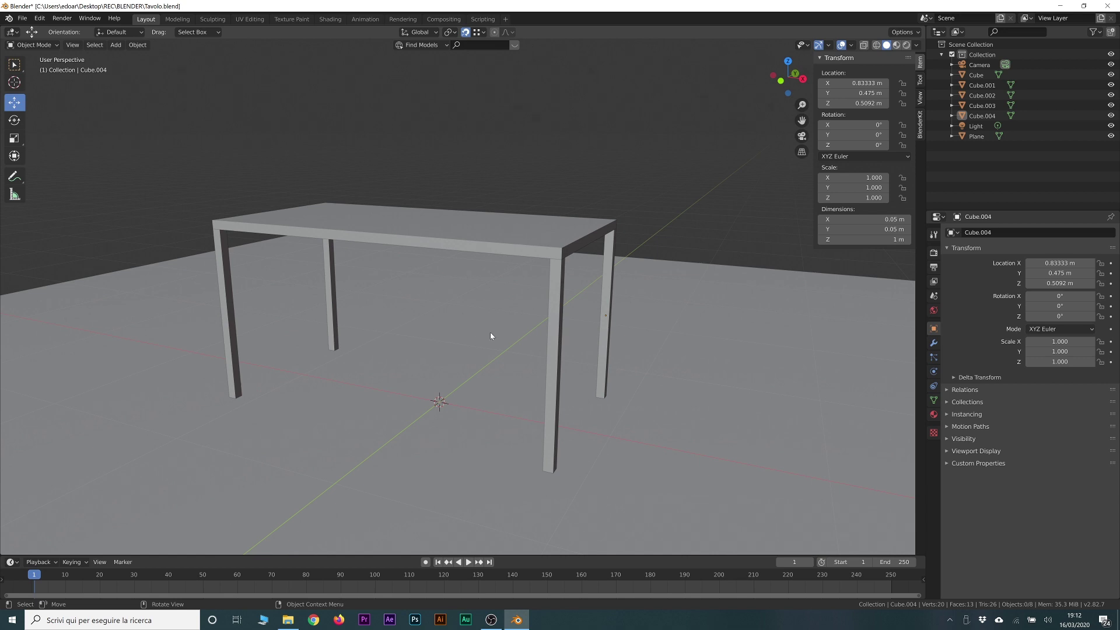
pyautogui.scroll(-1, 481, 339)
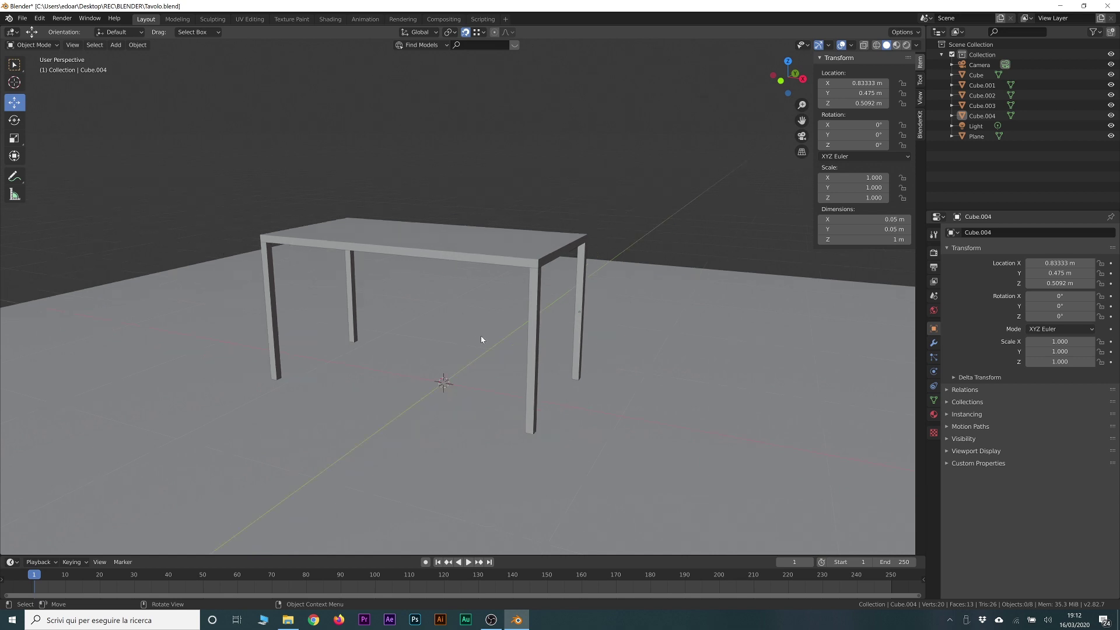
# Select the 10 × 10 m ground plane beneath the table
pyautogui.click(735, 351)
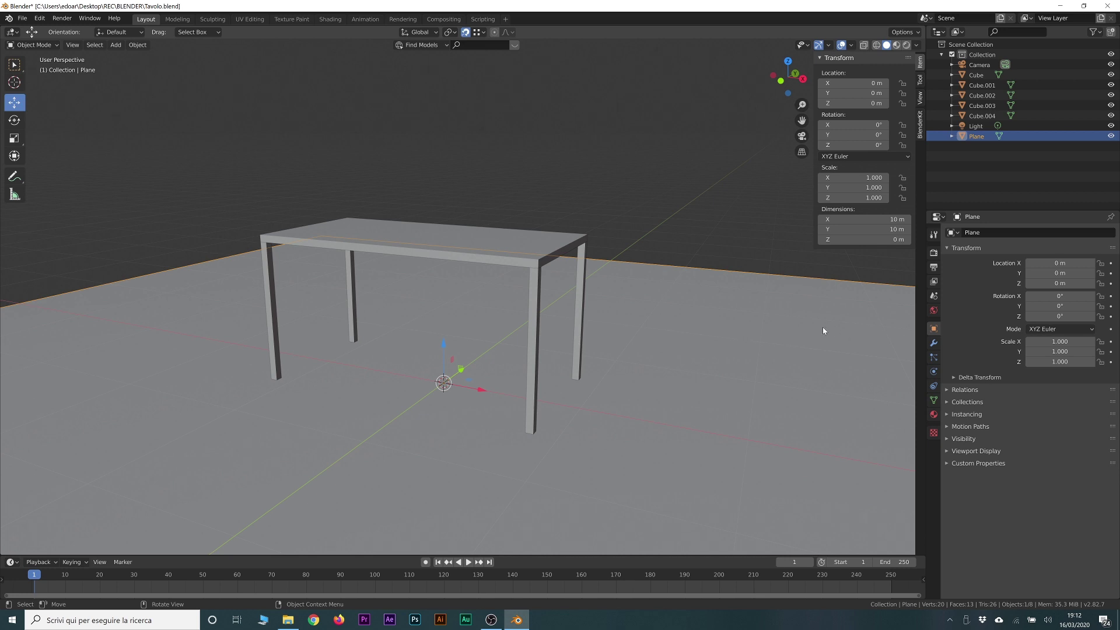
pyautogui.moveTo(786, 337); pyautogui.dragTo(793, 346, button='middle')
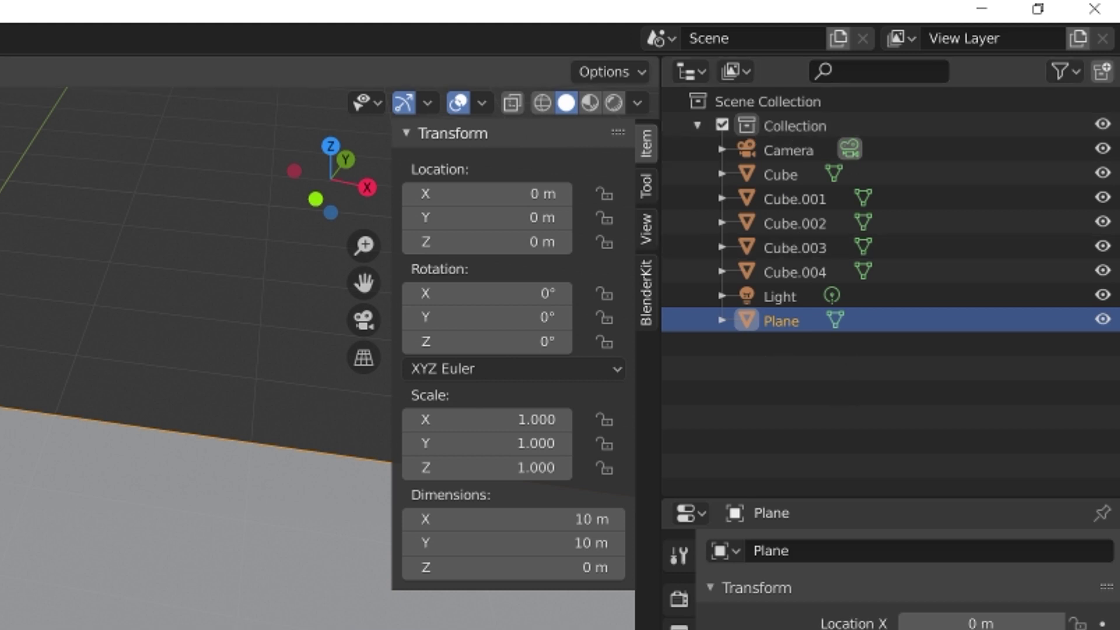
# Select the Collection and Cube rows in the Outliner, then clear the selection
pyautogui.click(802, 113)
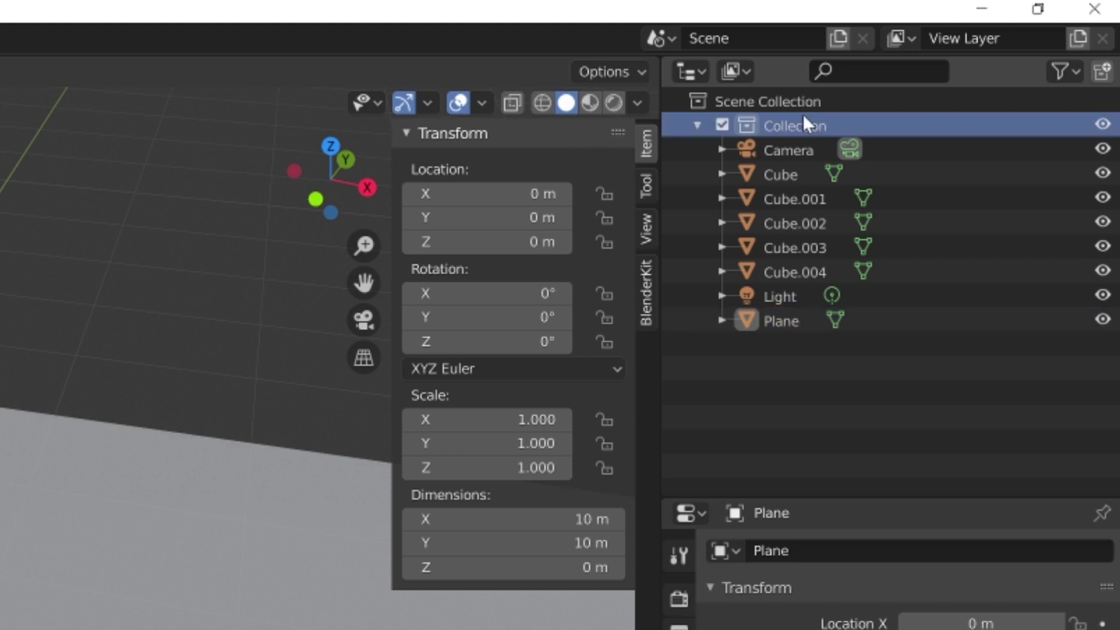
pyautogui.click(809, 178)
pyautogui.click(800, 132)
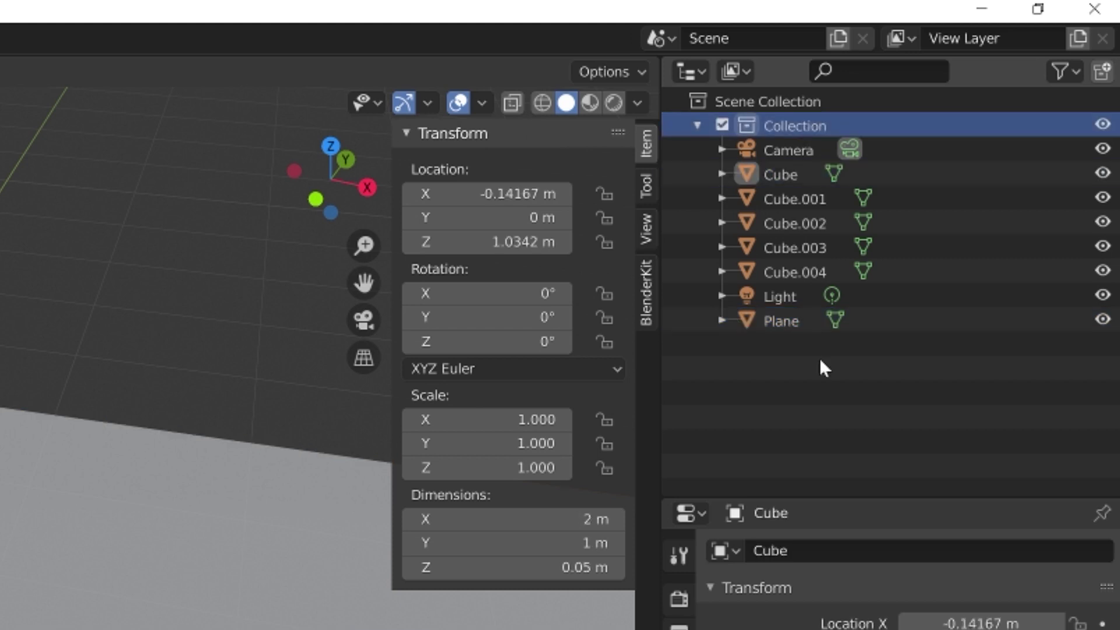
pyautogui.click(820, 358)
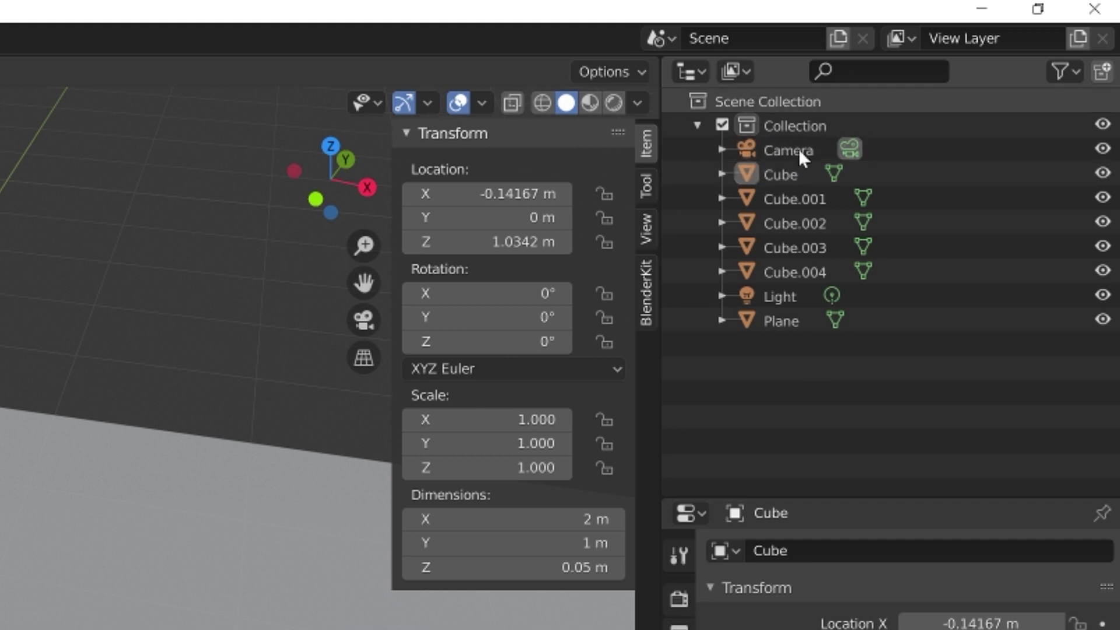
# Switch the Outliner display mode to Scenes, expand Objects and select Cube.002
pyautogui.click(746, 85)
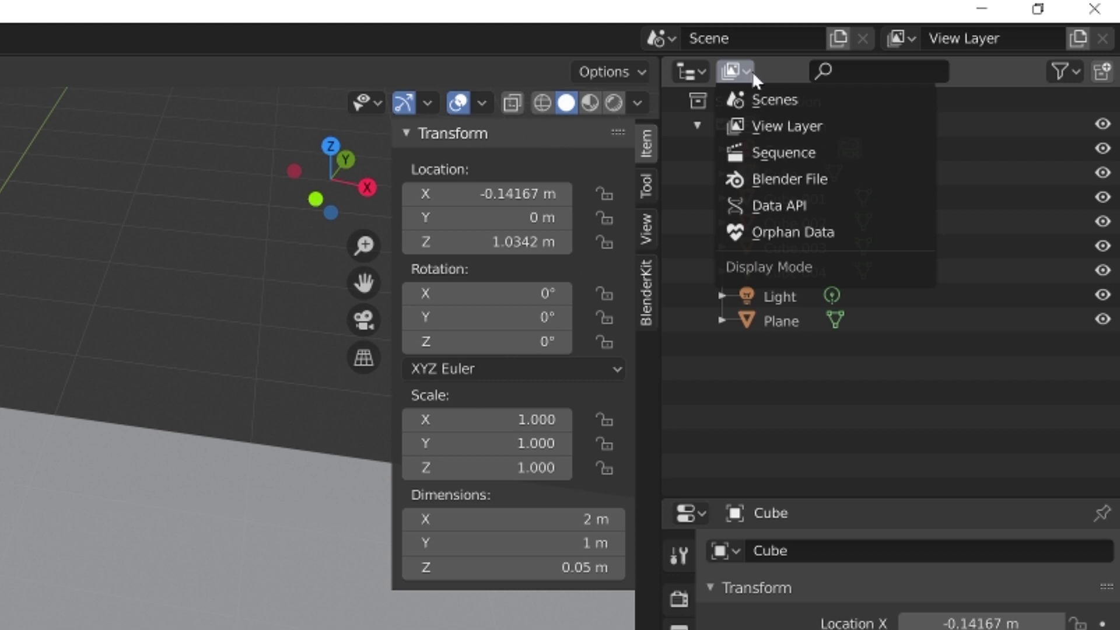
pyautogui.click(839, 102)
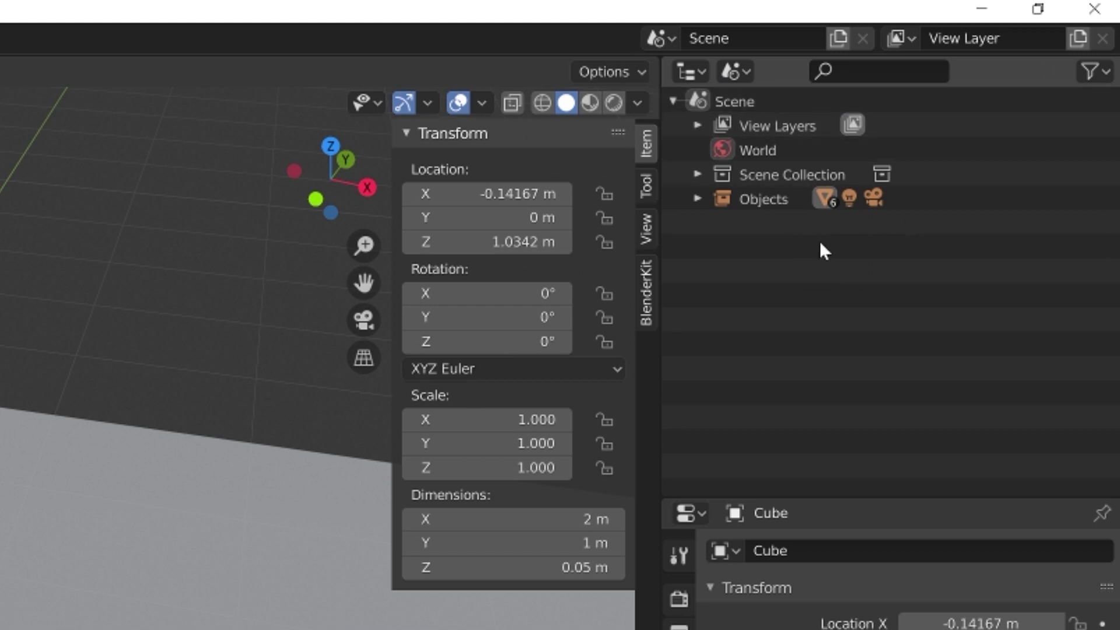
pyautogui.click(698, 199)
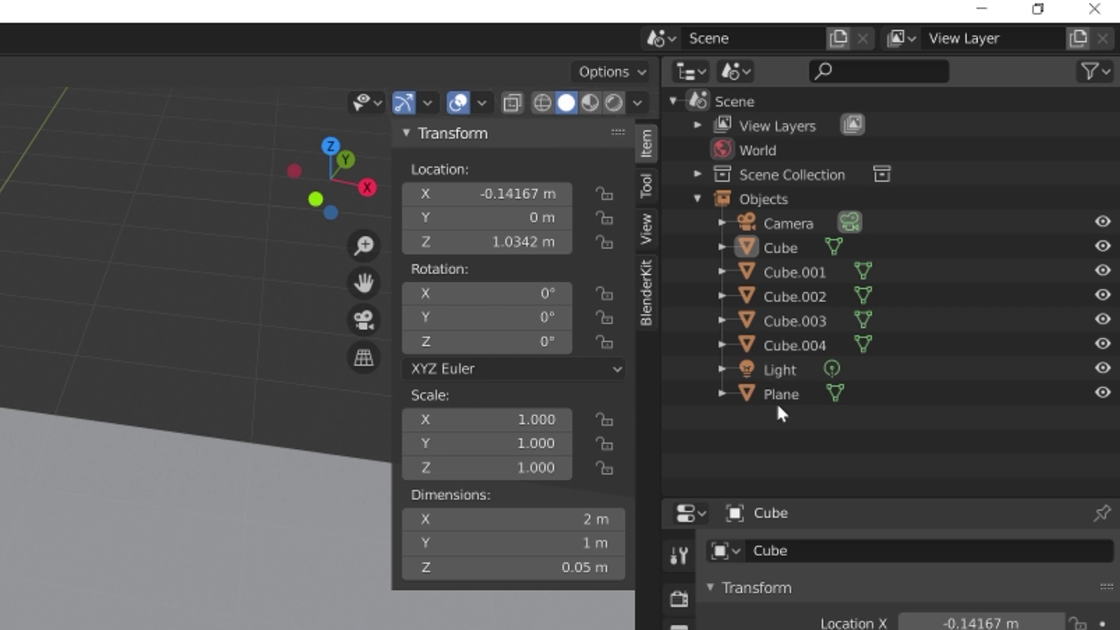
pyautogui.click(787, 297)
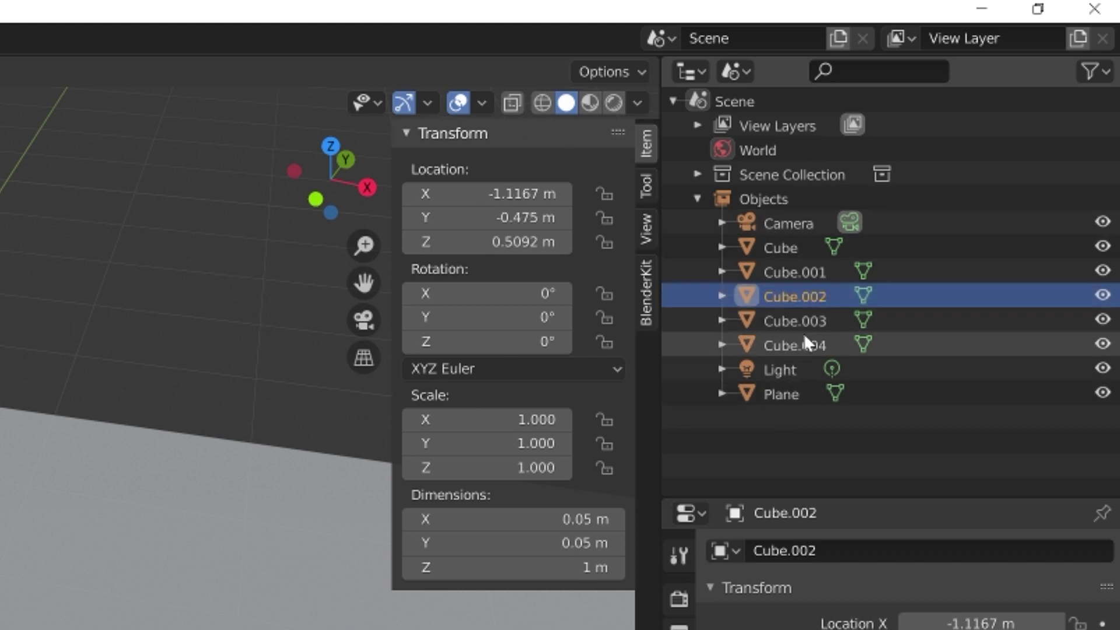
# Rename Plane to Ground and Cube to Table_top in the Outliner
pyautogui.click(156, 594)
pyautogui.doubleClick(789, 394)
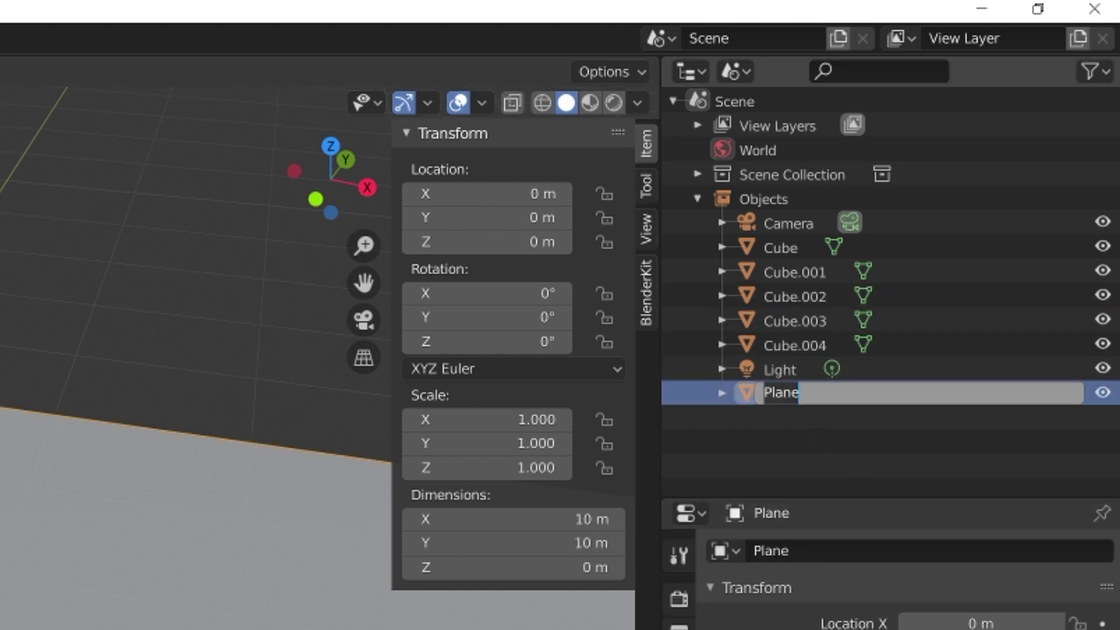
pyautogui.write('Ground')
pyautogui.press('Return')
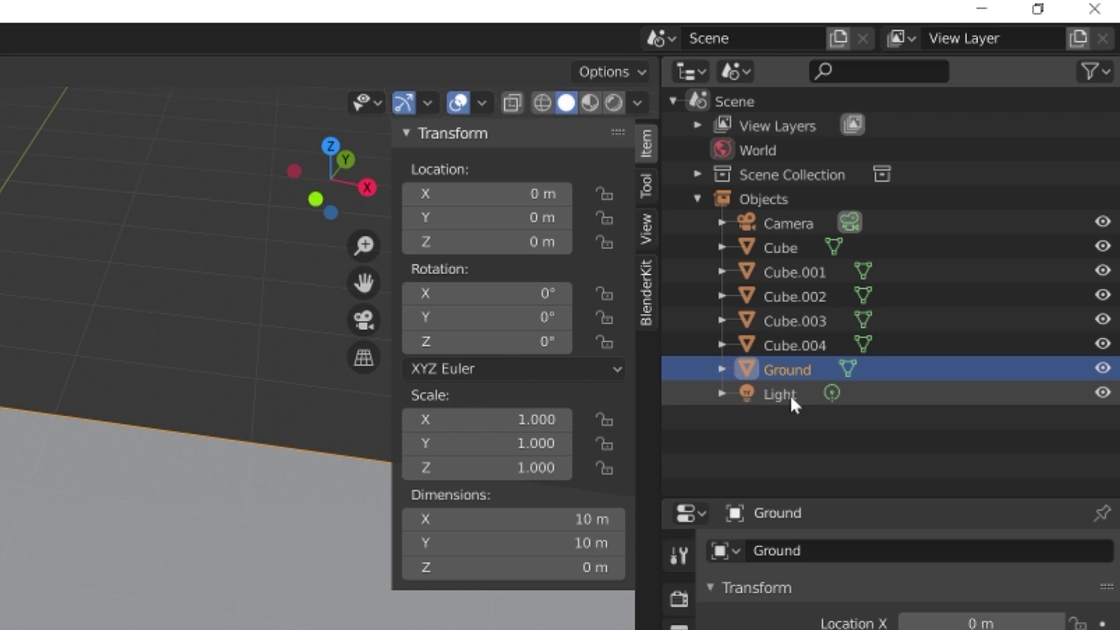
pyautogui.click(794, 251)
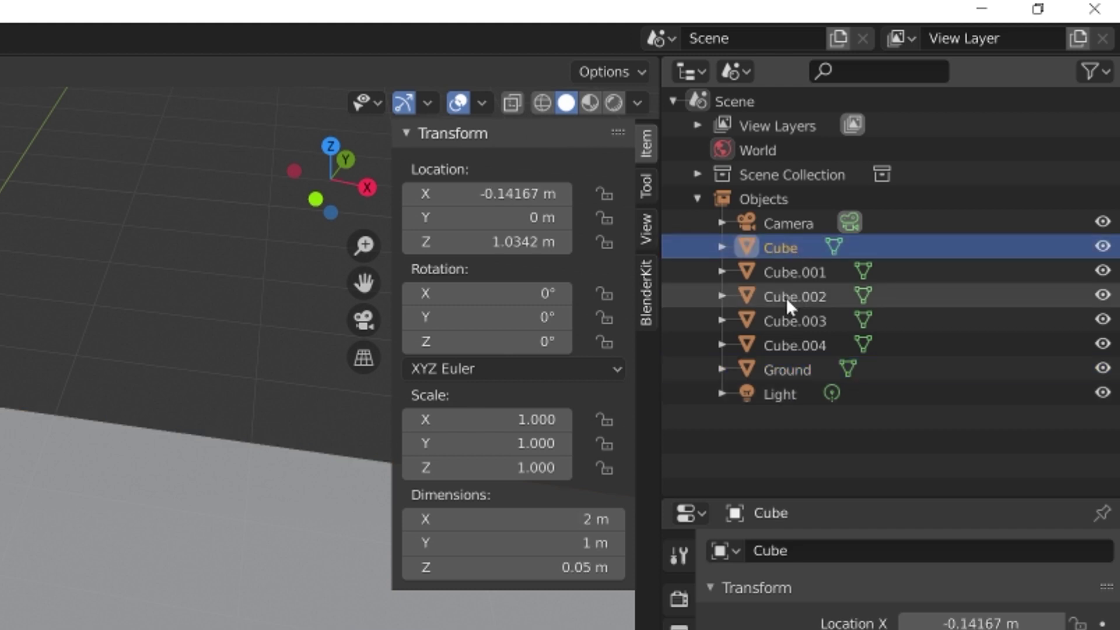
pyautogui.doubleClick(785, 248)
pyautogui.write('Table_top')
pyautogui.press('Return')
# Rename the leg cubes Table_leg01 and Table_leg02 and check the leg names
pyautogui.doubleClick(785, 247)
pyautogui.write('LeTable_leg01')
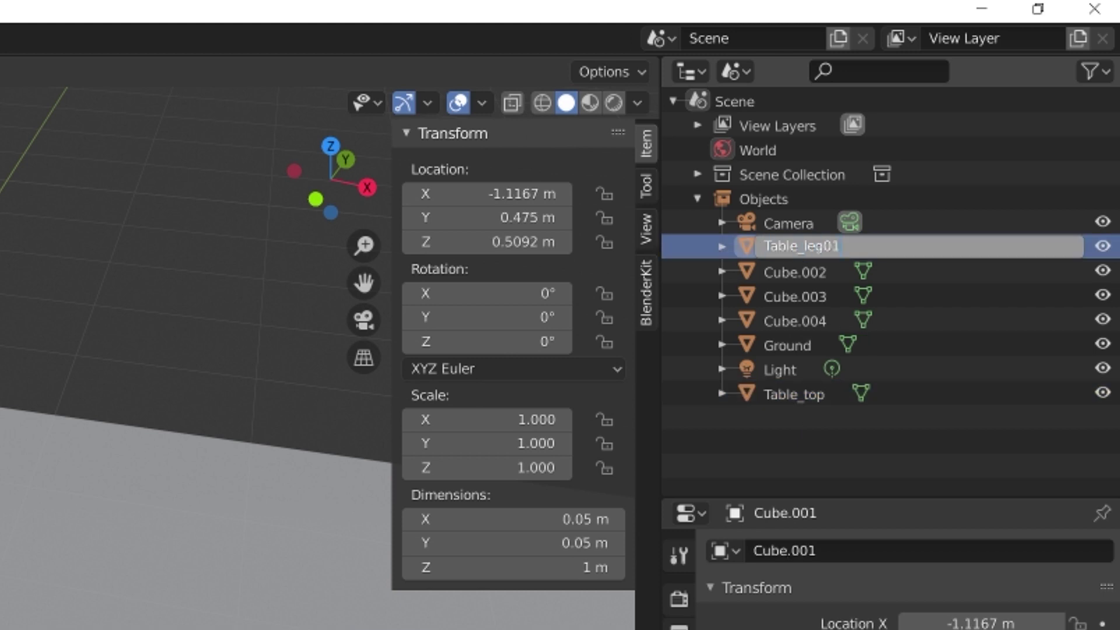
pyautogui.press('Return')
pyautogui.doubleClick(785, 248)
pyautogui.write('Table_leg02')
pyautogui.press('Return')
pyautogui.press('Return')
pyautogui.click(800, 327)
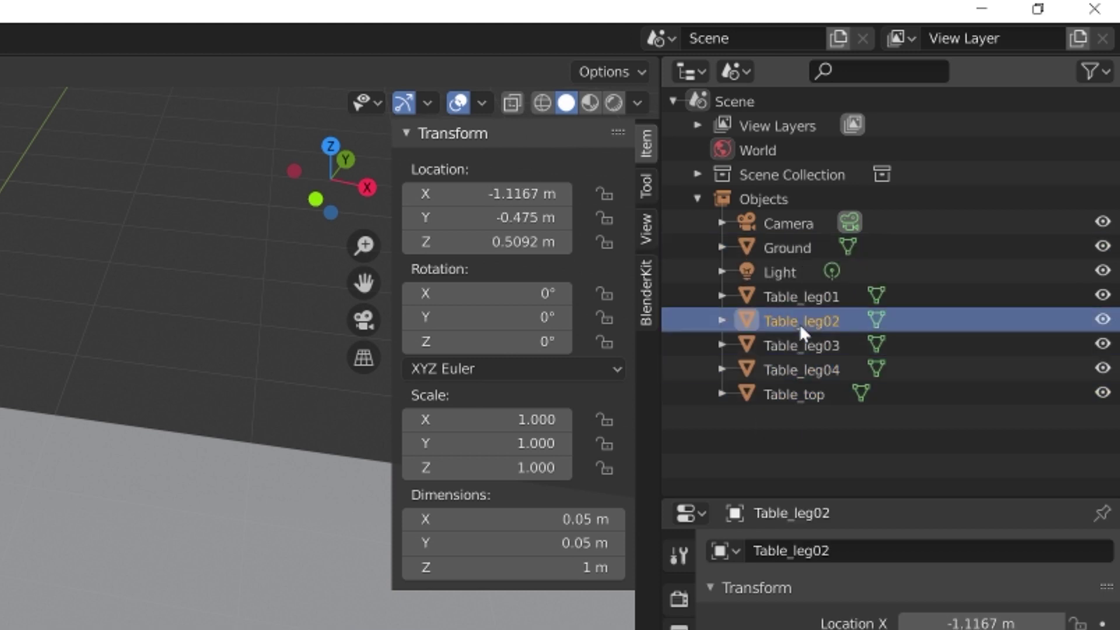
pyautogui.click(802, 368)
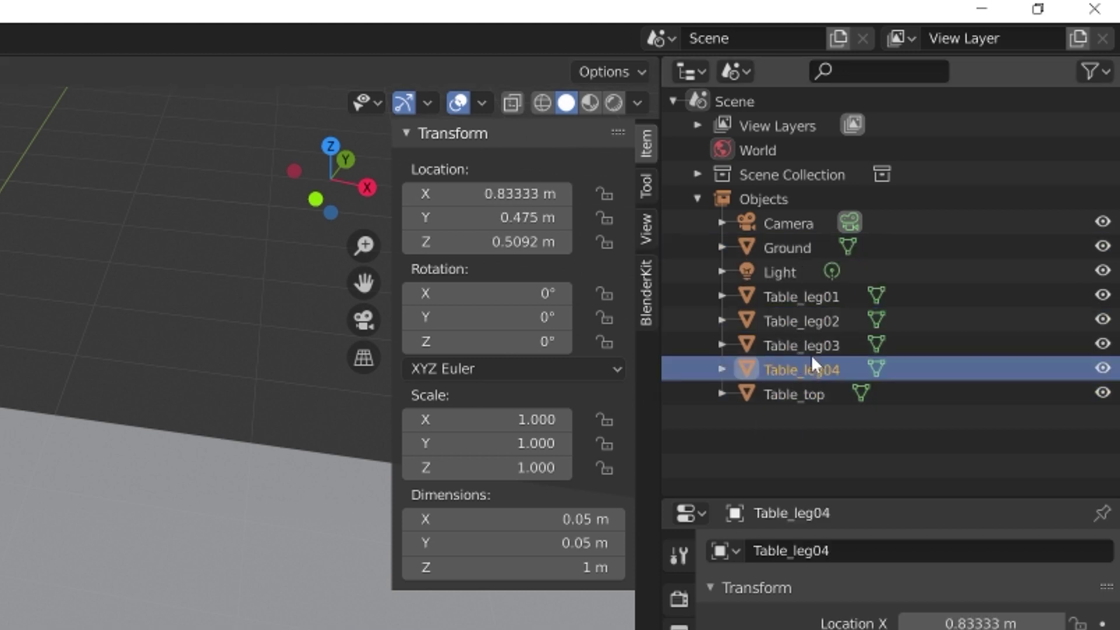
pyautogui.click(814, 321)
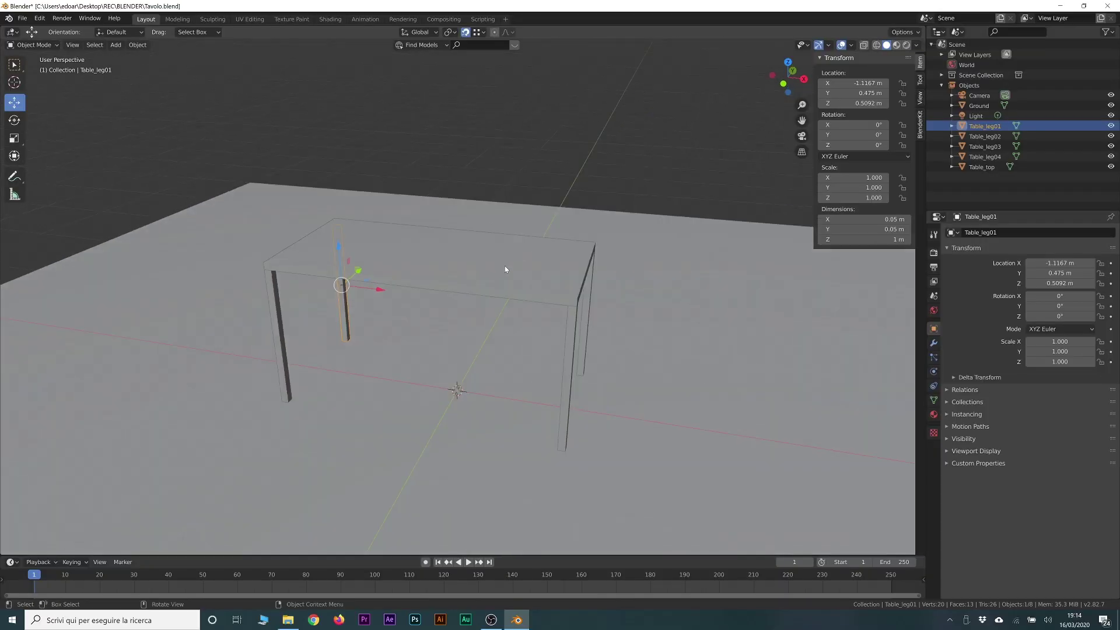
pyautogui.click(505, 265)
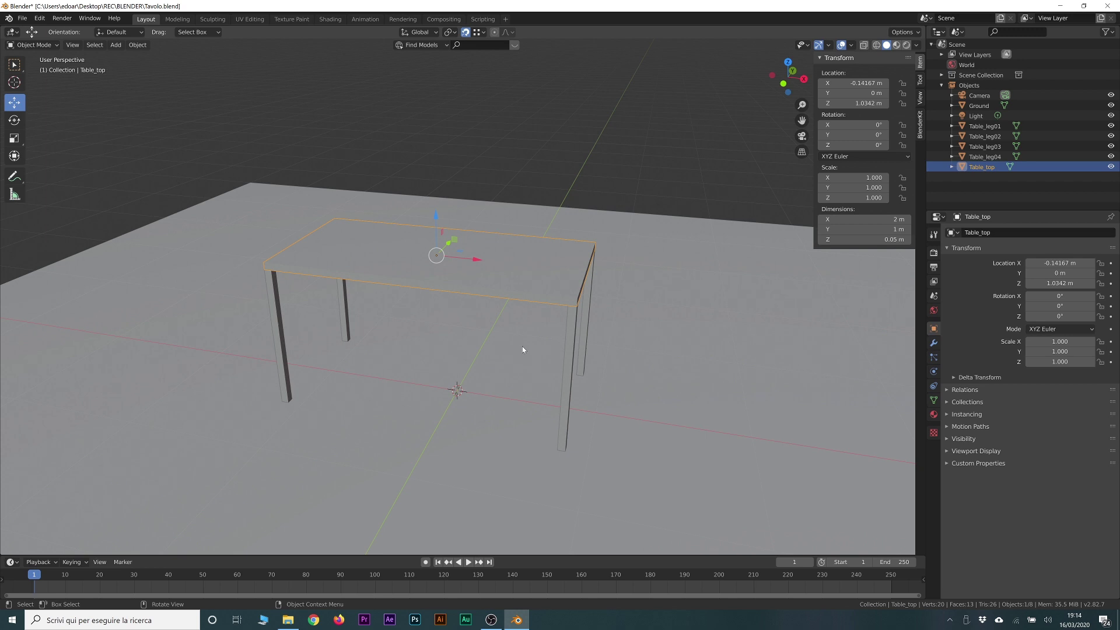
pyautogui.scroll(-1, 516, 345)
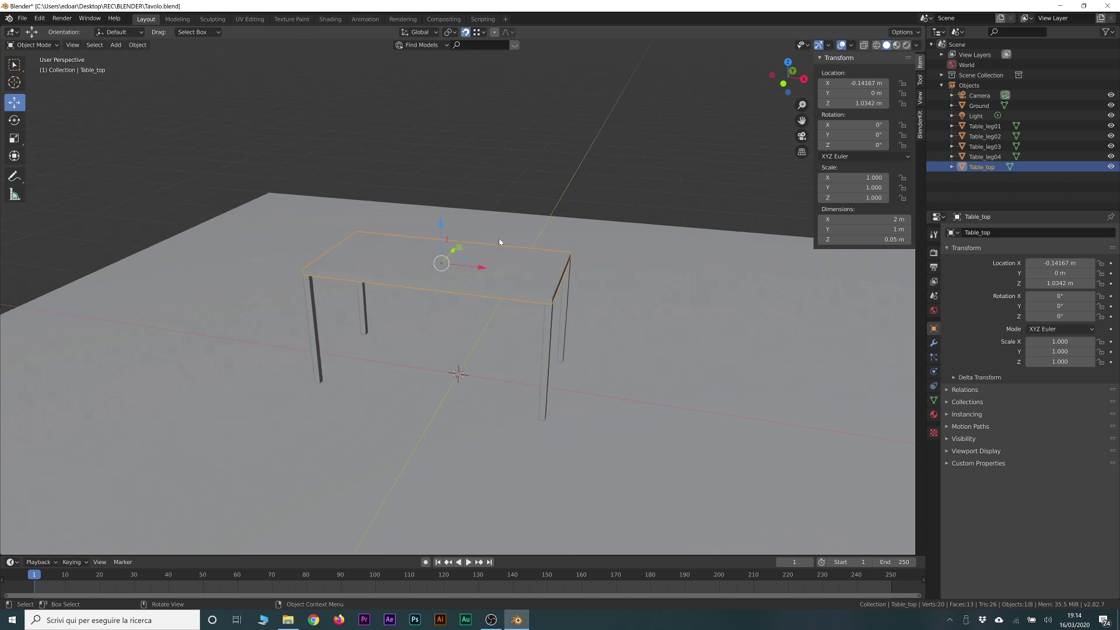
pyautogui.moveTo(453, 251); pyautogui.dragTo(502, 206)
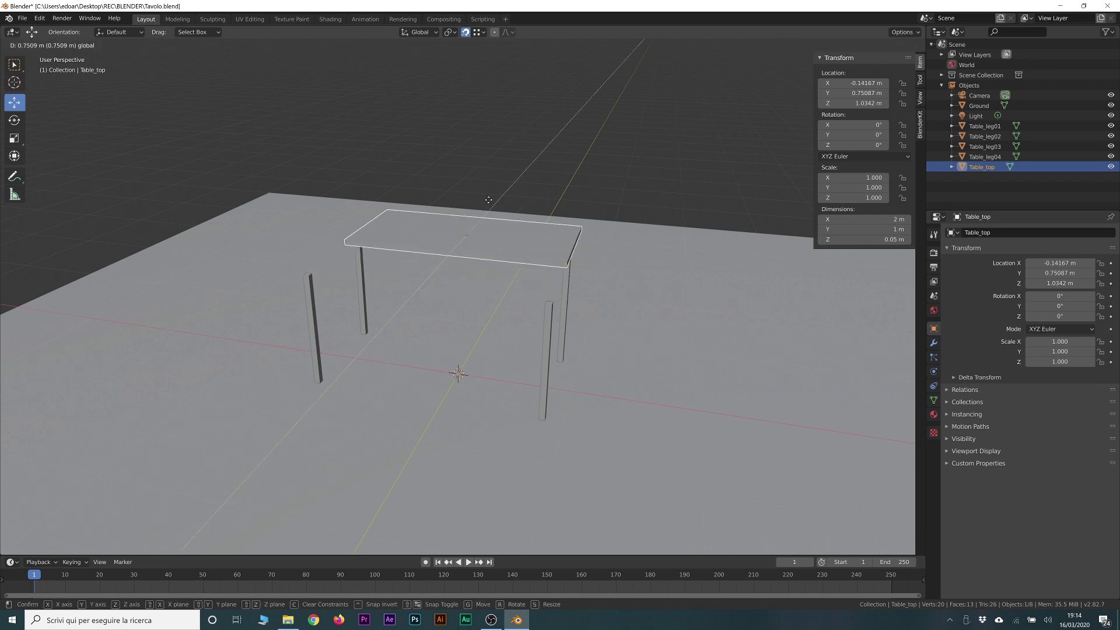
pyautogui.hotkey('ctrl', 'z')
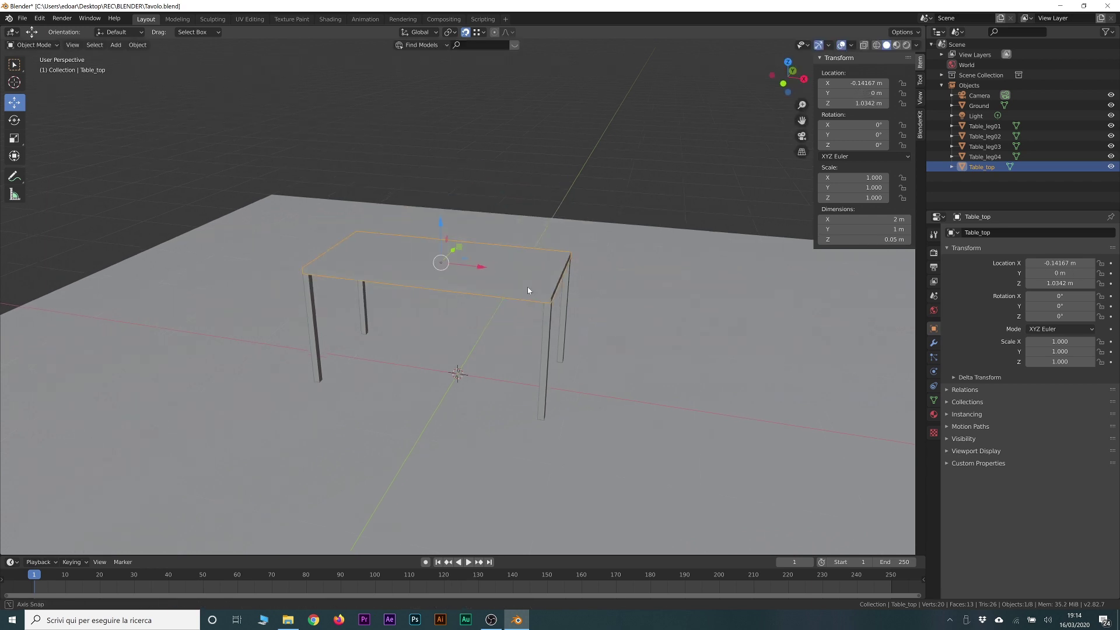
pyautogui.moveTo(527, 286); pyautogui.dragTo(543, 278, button='middle')
pyautogui.moveTo(644, 188)
pyautogui.mouseDown()
pyautogui.moveTo(373, 221)
pyautogui.moveTo(326, 239)
pyautogui.mouseUp()
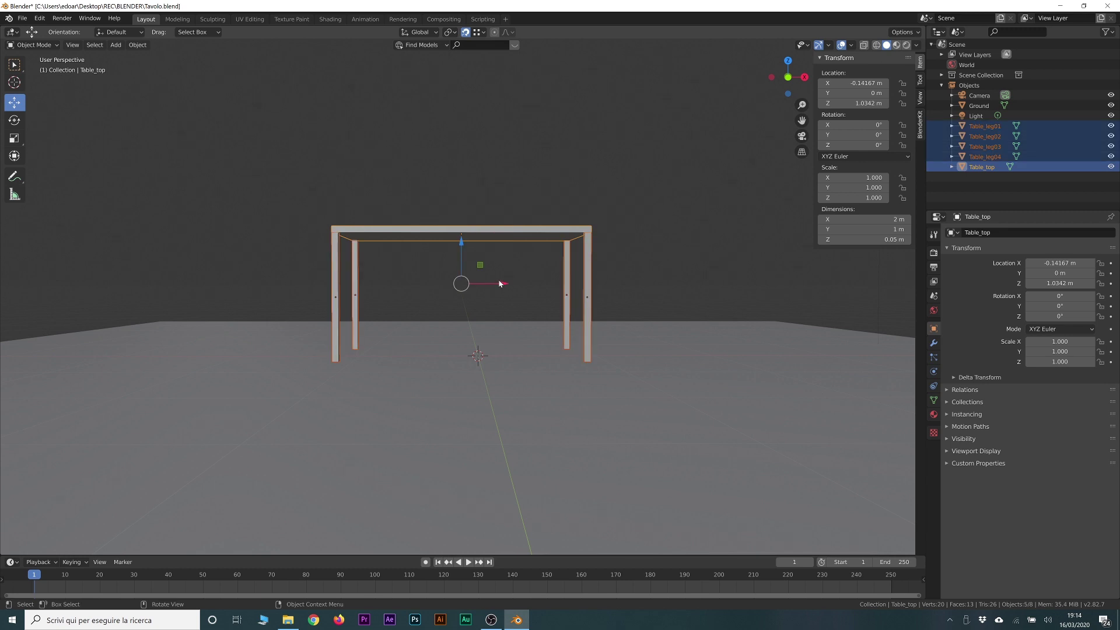
pyautogui.moveTo(480, 271); pyautogui.dragTo(537, 234)
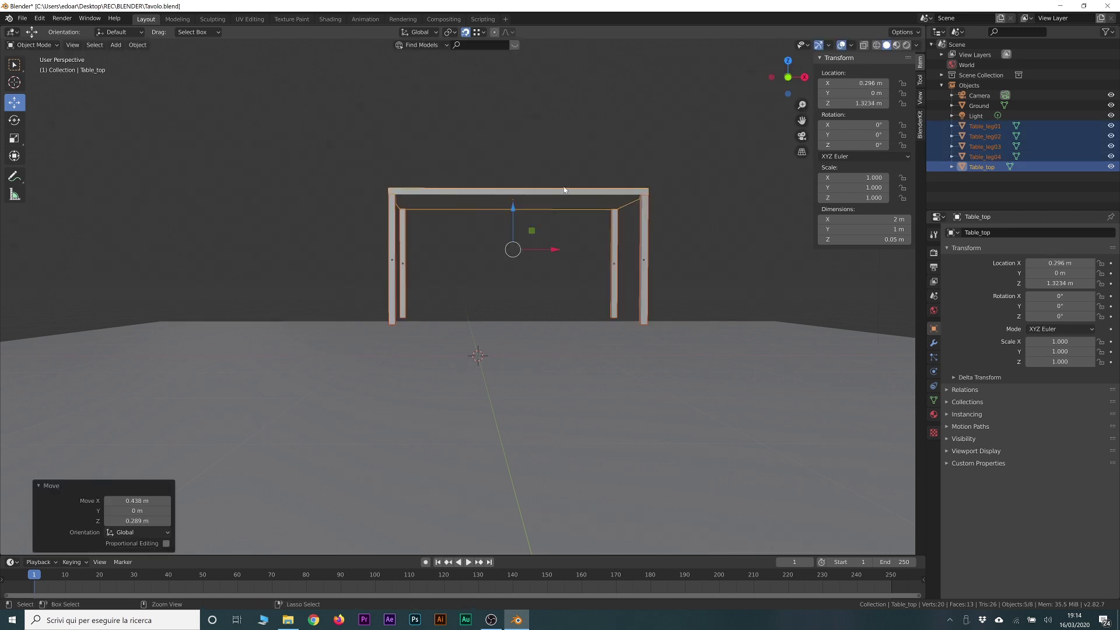
pyautogui.hotkey('ctrl', 'z')
pyautogui.moveTo(598, 175)
pyautogui.mouseDown(button='middle')
pyautogui.moveTo(580, 204)
pyautogui.moveTo(592, 180)
pyautogui.mouseUp(button='middle')
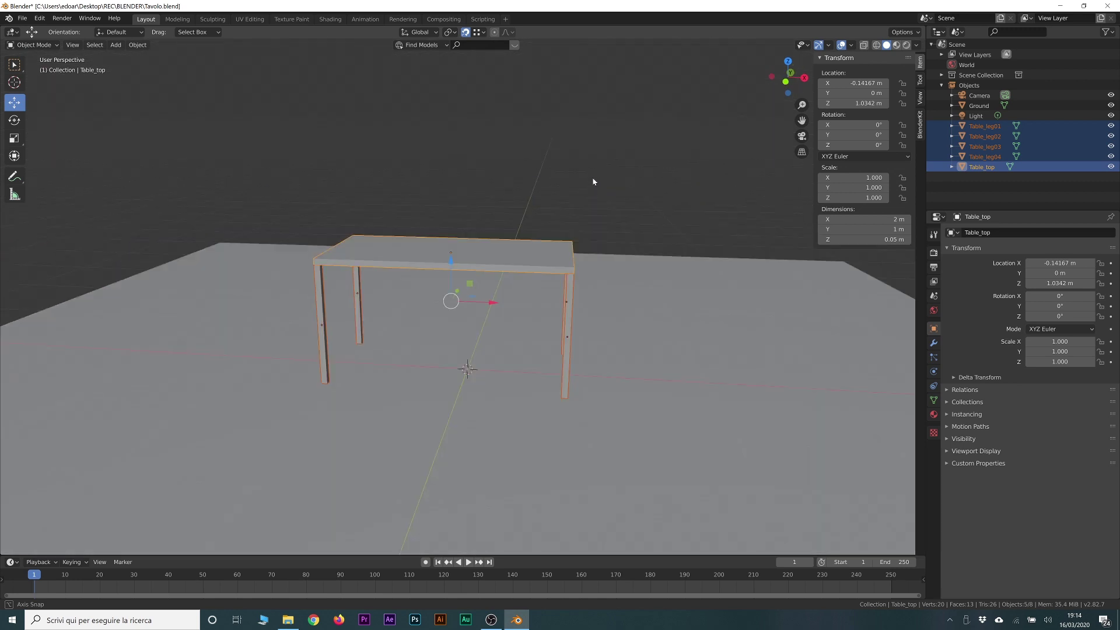
pyautogui.click(600, 169)
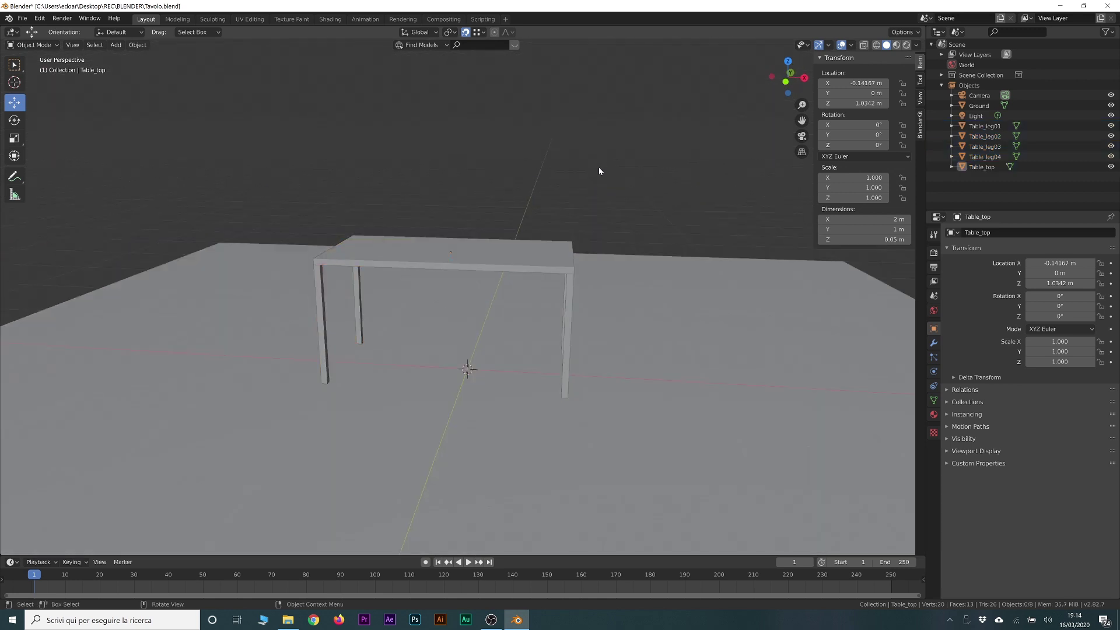
pyautogui.moveTo(612, 180); pyautogui.dragTo(595, 182, button='middle')
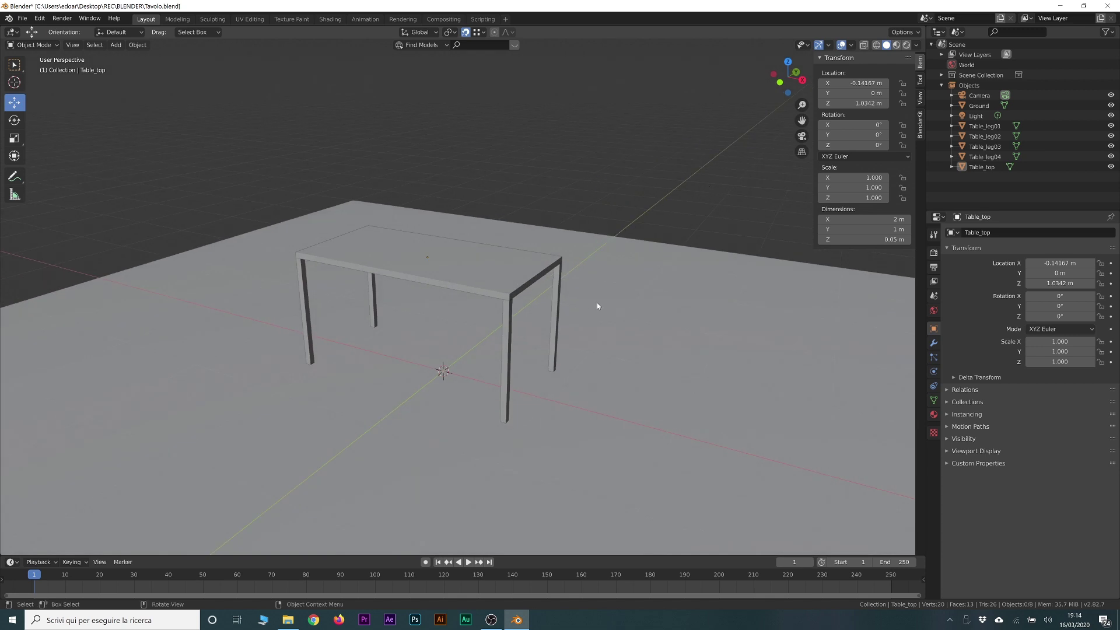
pyautogui.click(468, 280)
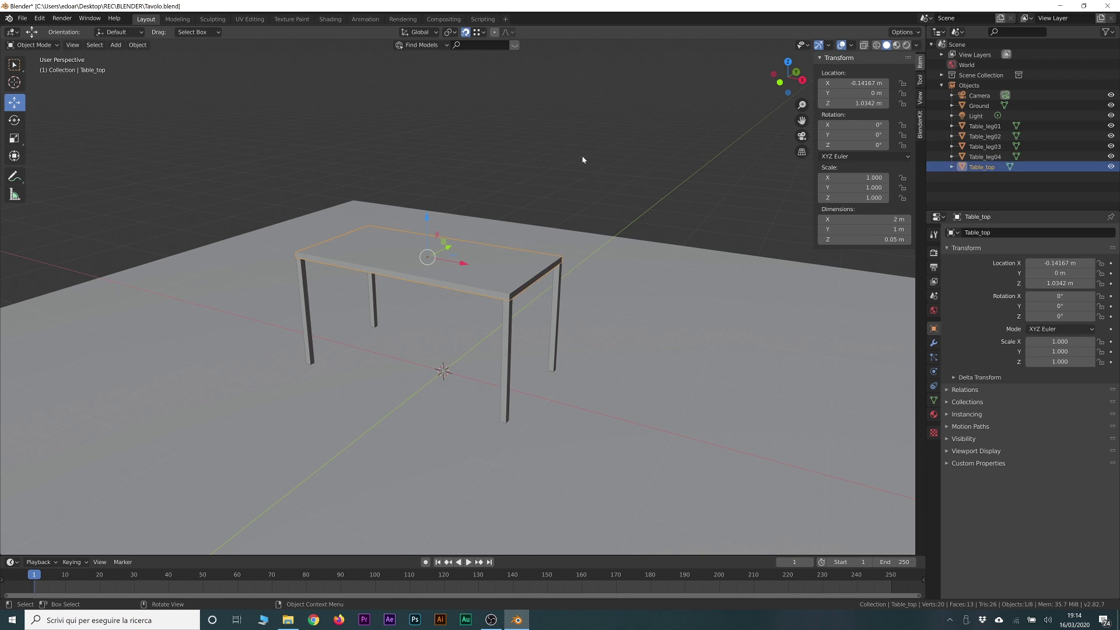
pyautogui.click(582, 157)
pyautogui.click(466, 266)
pyautogui.moveTo(450, 302); pyautogui.dragTo(463, 296, button='middle')
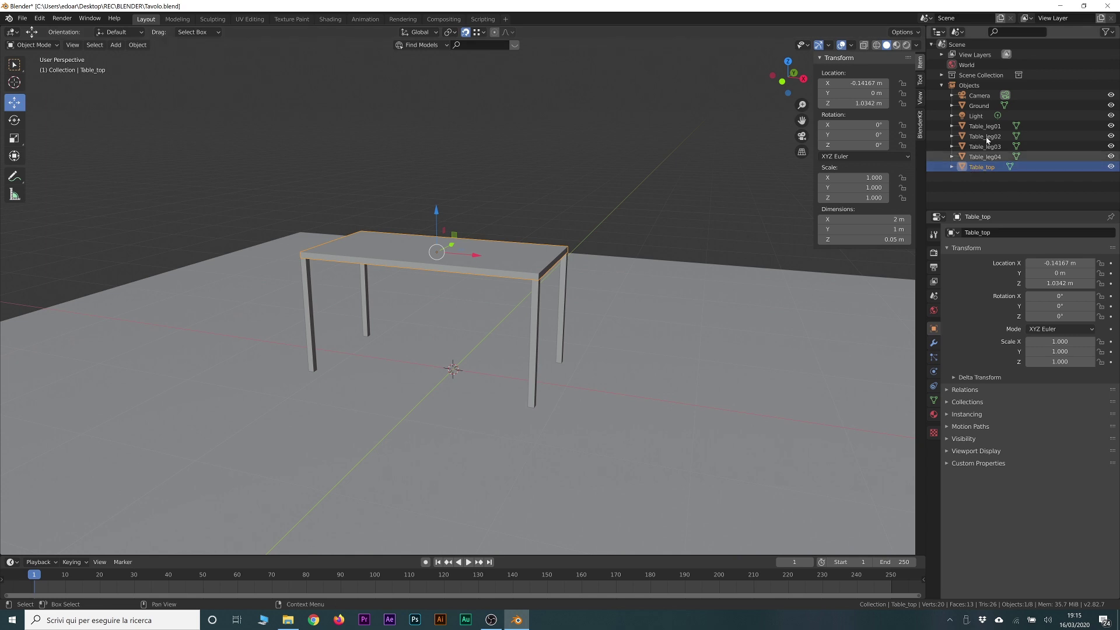
# Select the four table legs, then Table_top as the active object
pyautogui.click(366, 293)
pyautogui.keyDown('shift'); pyautogui.click(305, 318); pyautogui.keyUp('shift')
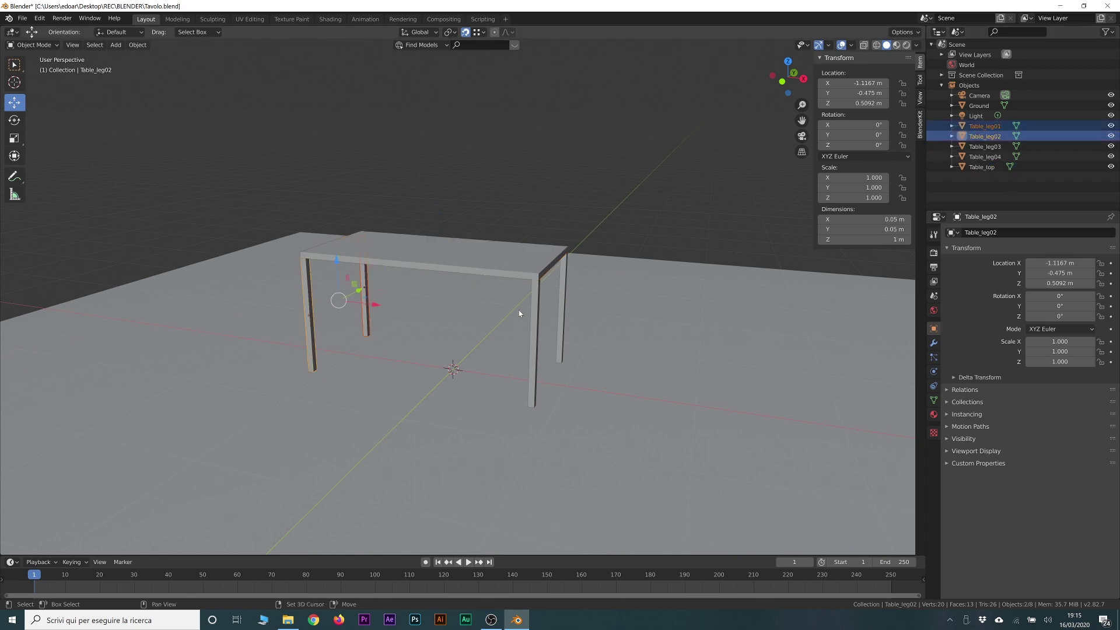
pyautogui.keyDown('shift'); pyautogui.click(536, 319); pyautogui.keyUp('shift')
pyautogui.keyDown('shift'); pyautogui.click(563, 308); pyautogui.keyUp('shift')
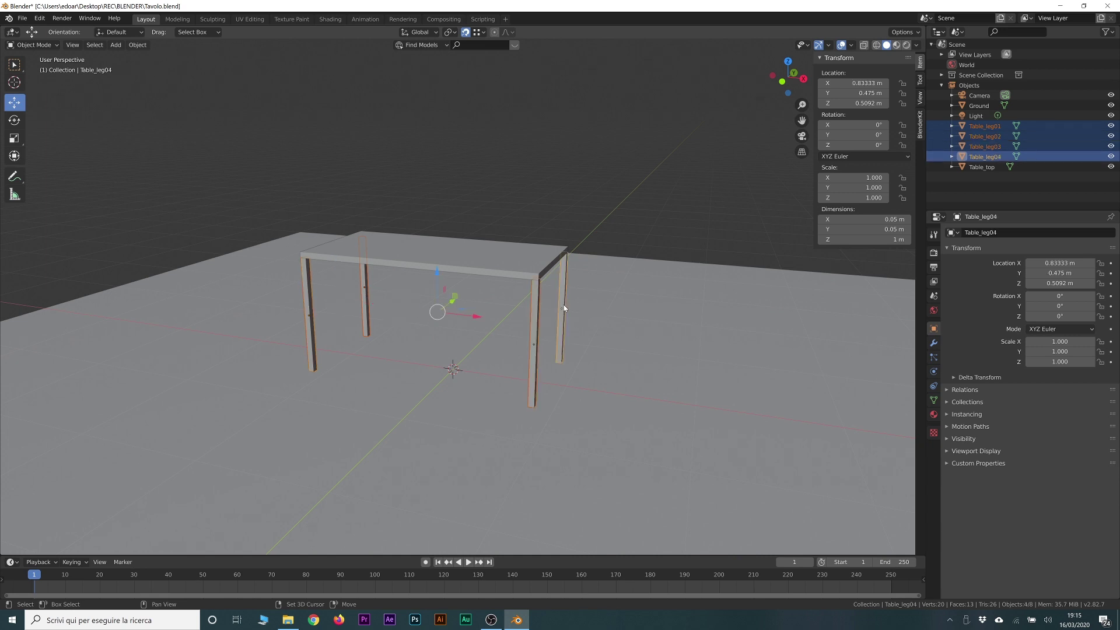
pyautogui.keyDown('shift'); pyautogui.click(420, 248); pyautogui.keyUp('shift')
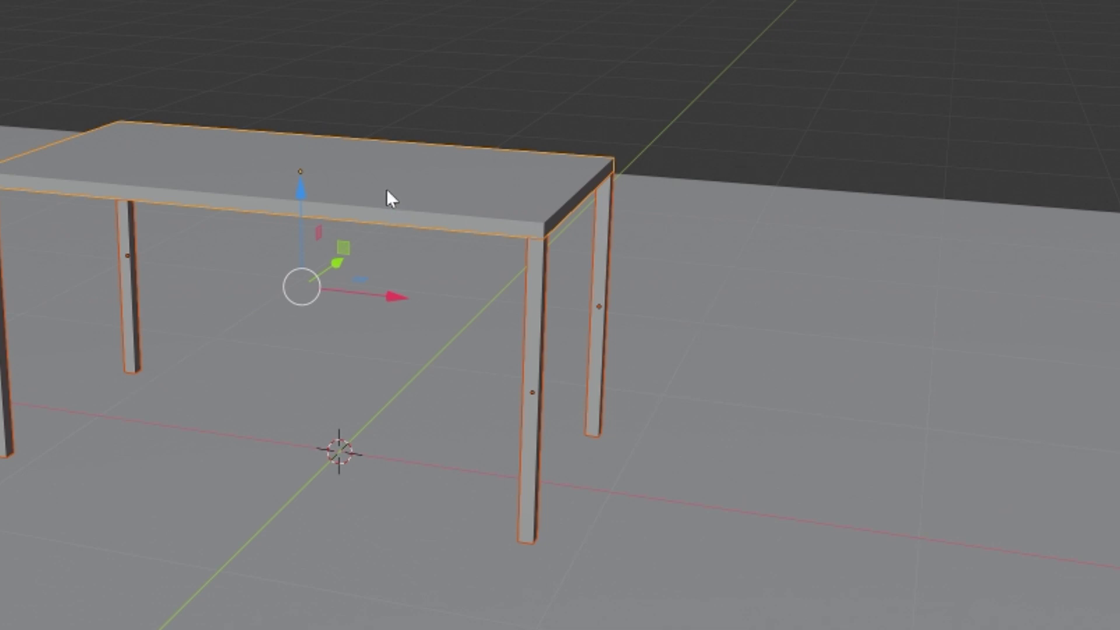
# Parent the legs to Table_top using Object (Keep Transform)
pyautogui.hotkey('ctrl', 'p')
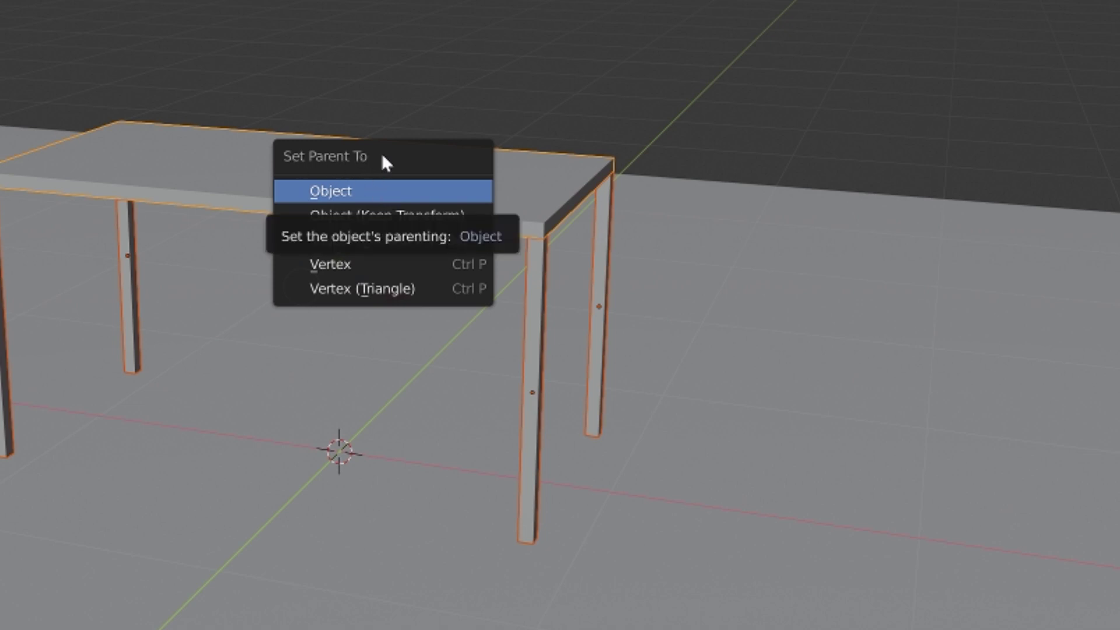
pyautogui.hotkey('ctrl', 'p')
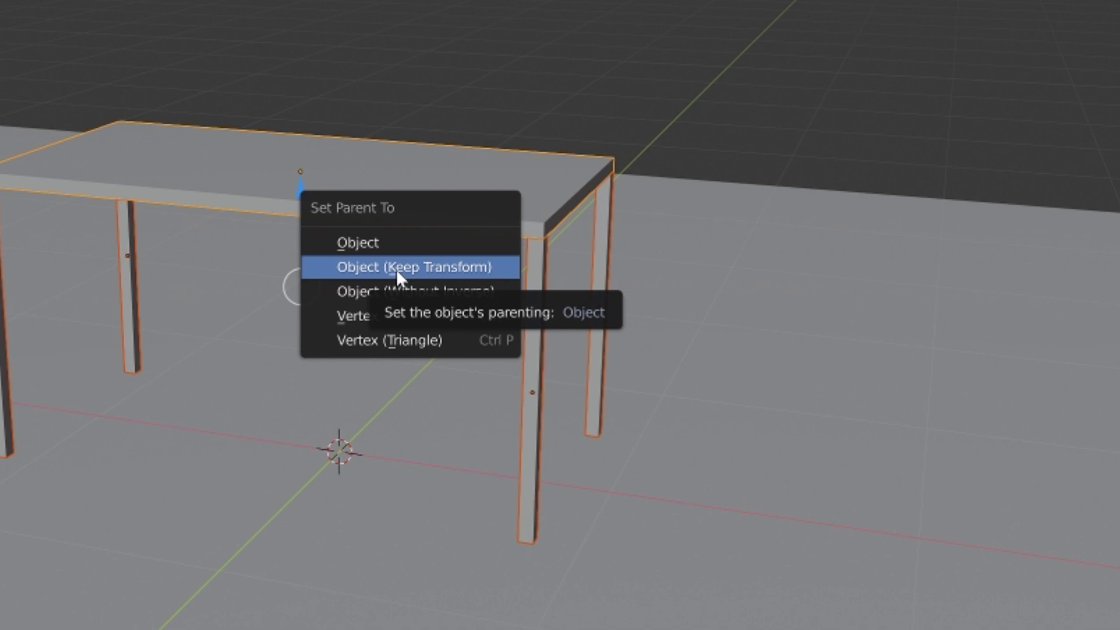
pyautogui.click(397, 270)
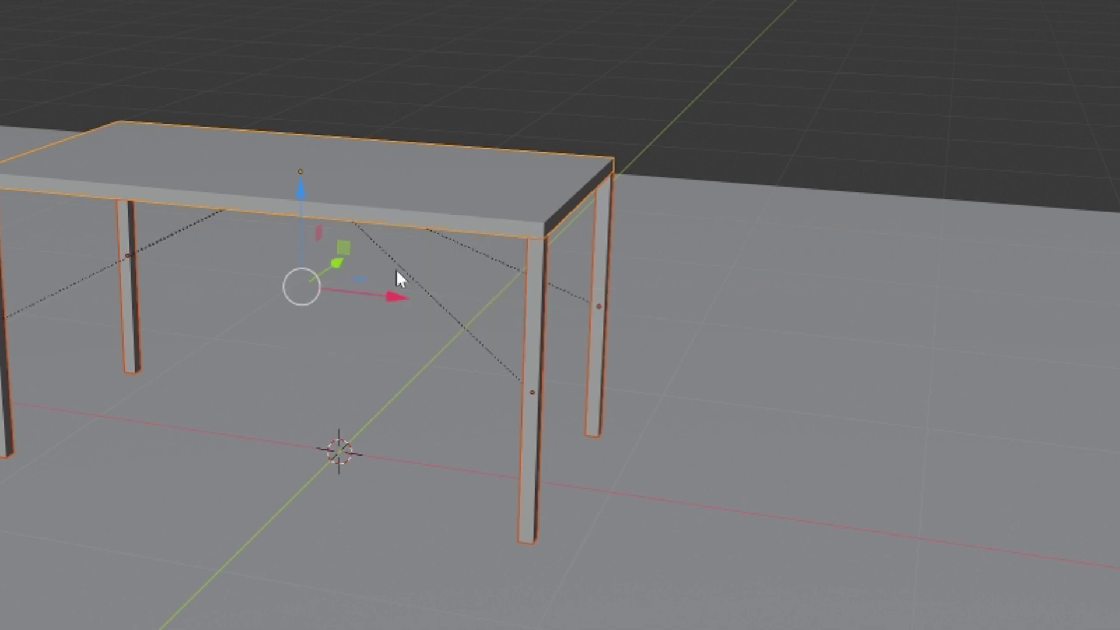
pyautogui.moveTo(397, 386); pyautogui.dragTo(435, 350, button='middle')
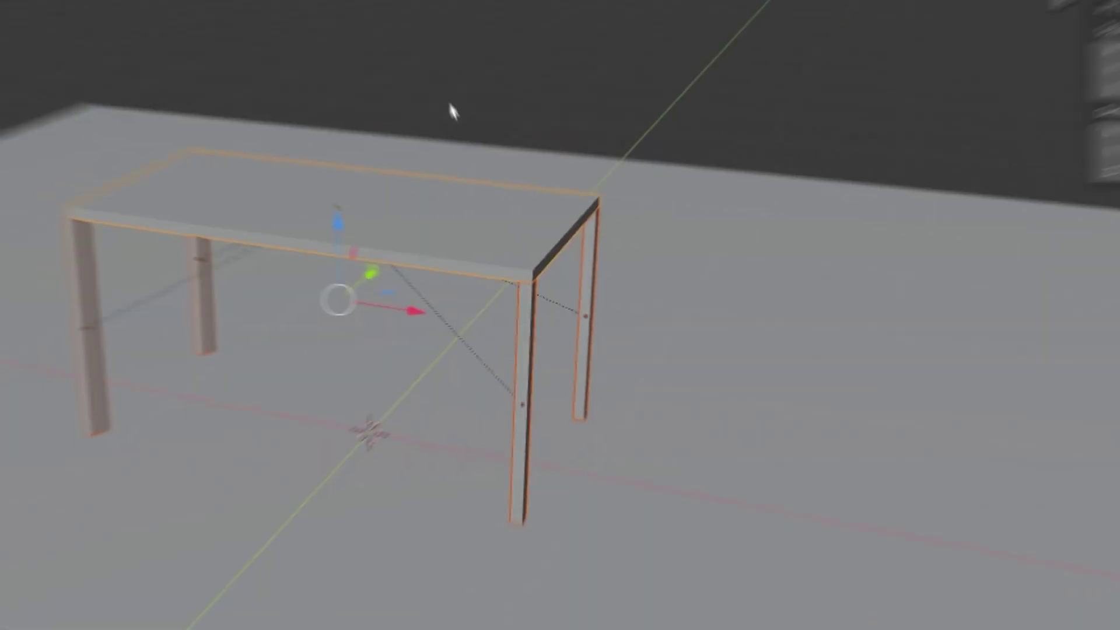
pyautogui.click(138, 45)
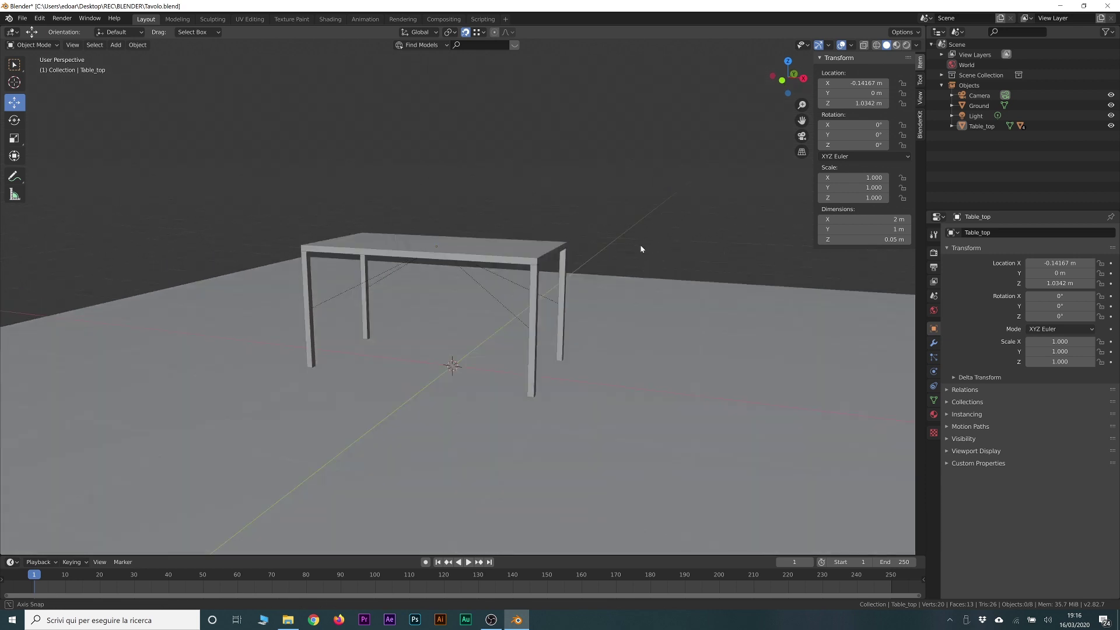
pyautogui.click(513, 254)
pyautogui.moveTo(454, 228); pyautogui.dragTo(474, 212)
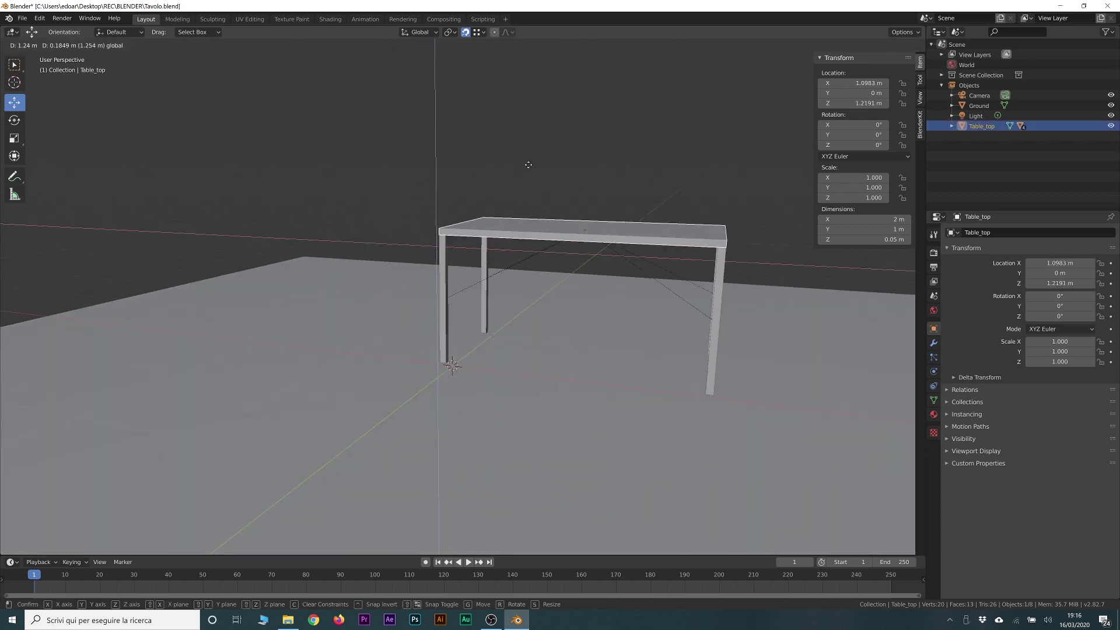
pyautogui.rightClick(475, 211)
pyautogui.click(505, 212)
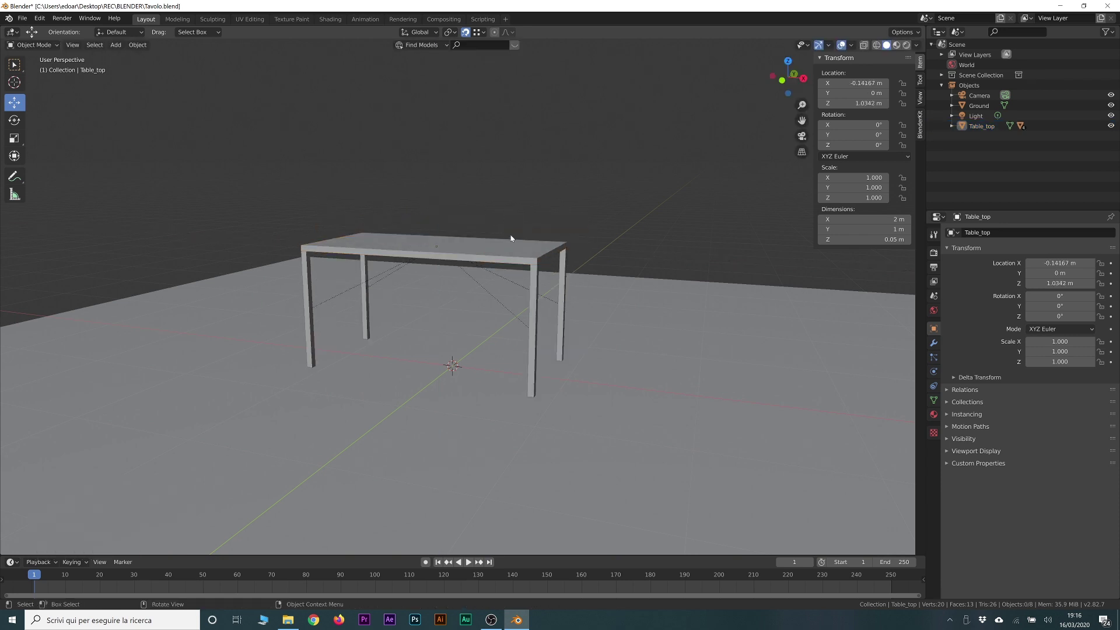
pyautogui.click(532, 294)
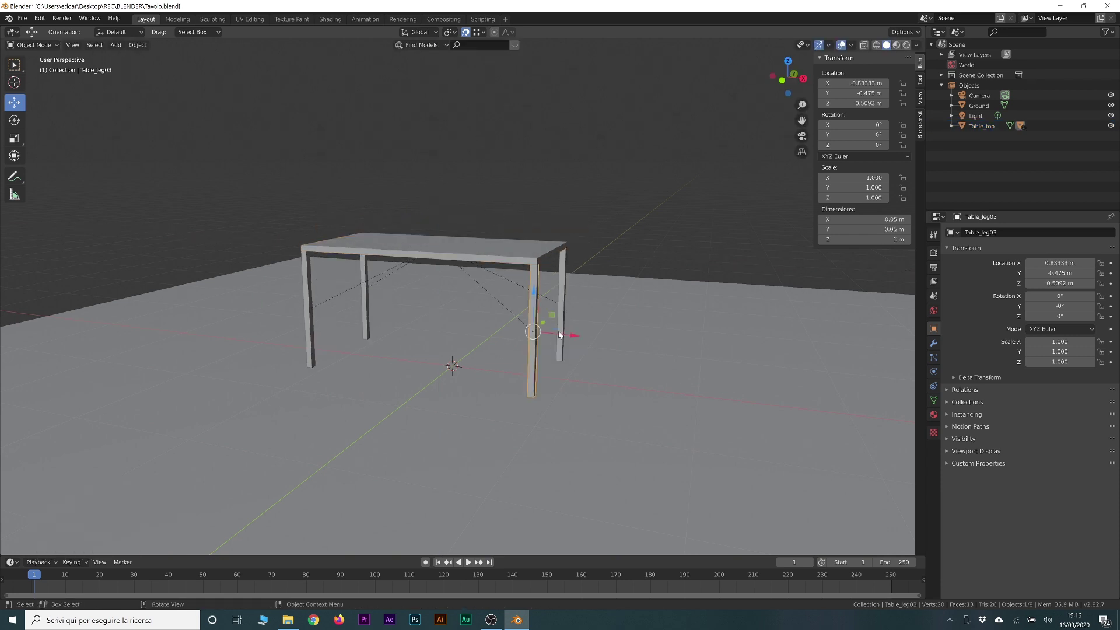
pyautogui.moveTo(560, 338); pyautogui.dragTo(583, 345)
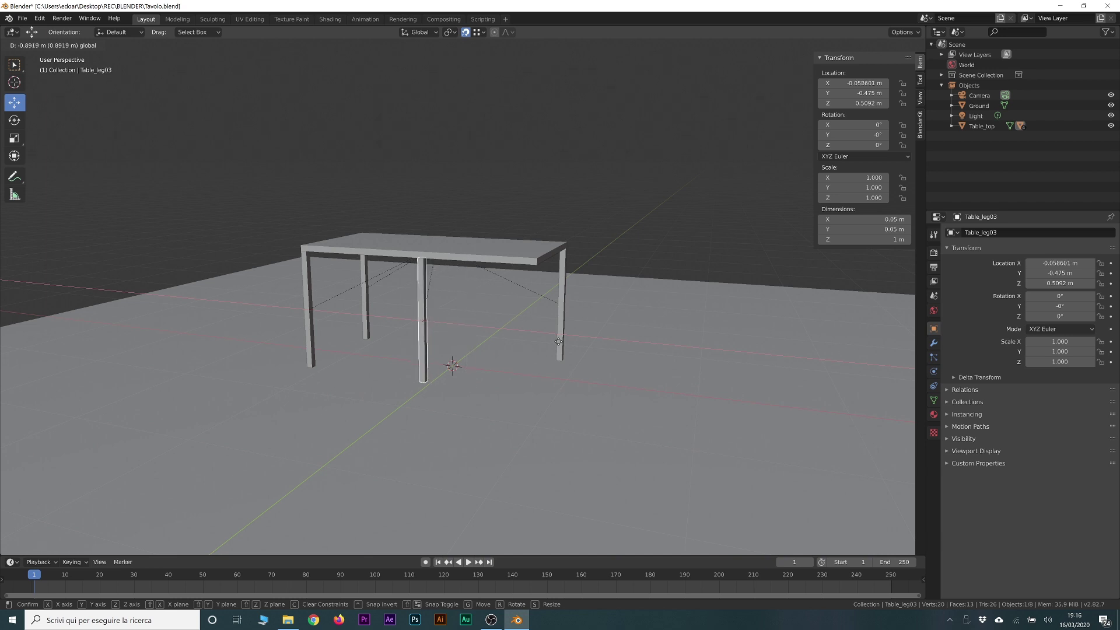
pyautogui.rightClick(583, 346)
pyautogui.click(466, 252)
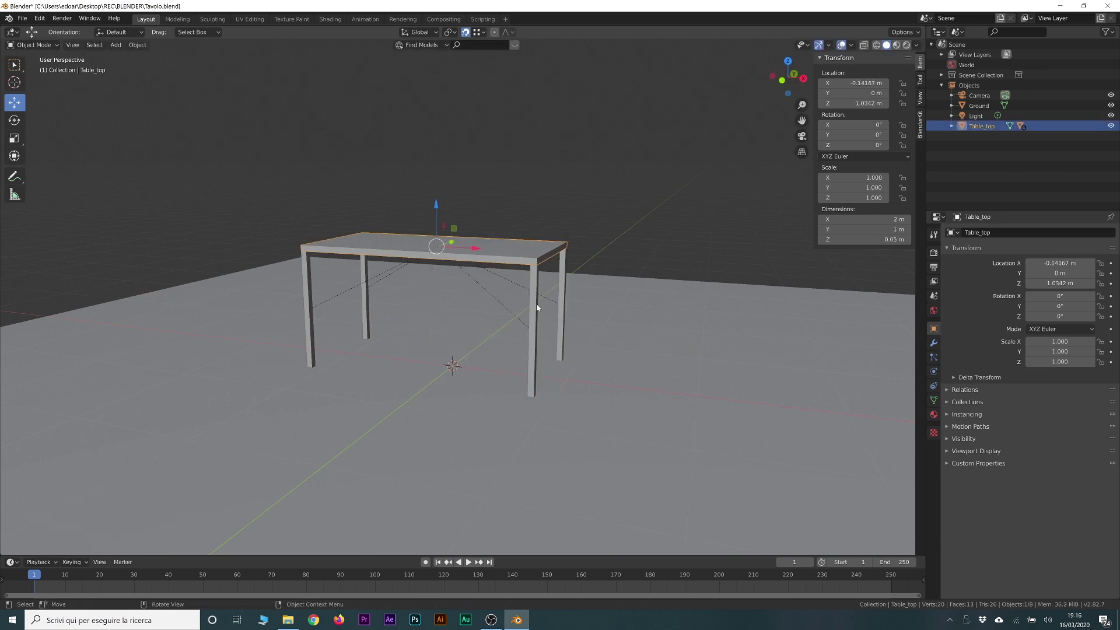
pyautogui.click(562, 300)
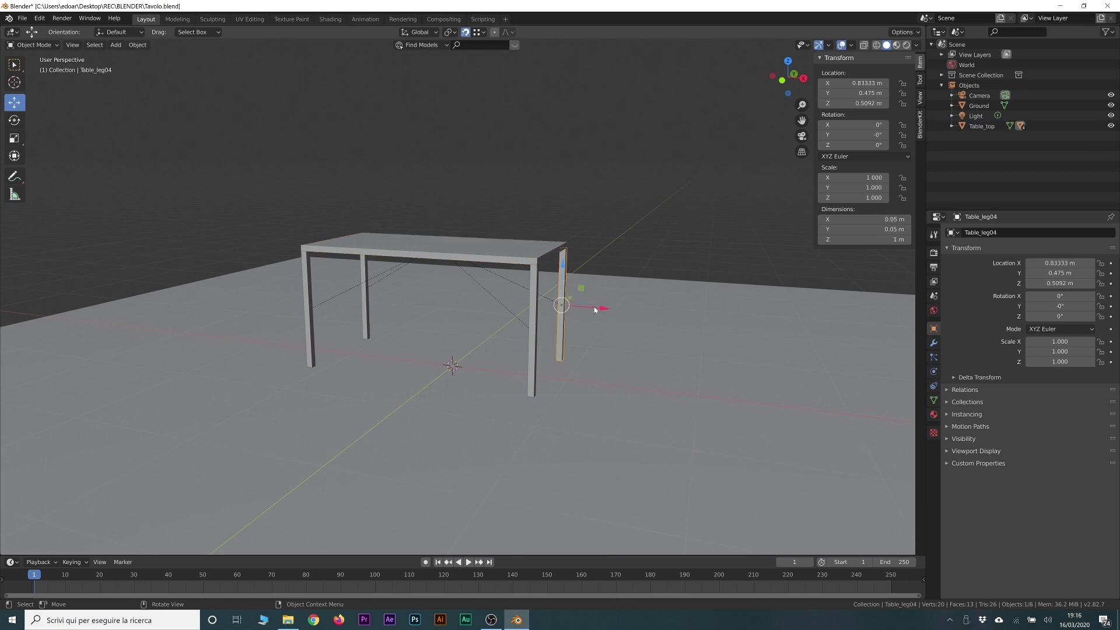
pyautogui.moveTo(594, 309); pyautogui.dragTo(584, 302)
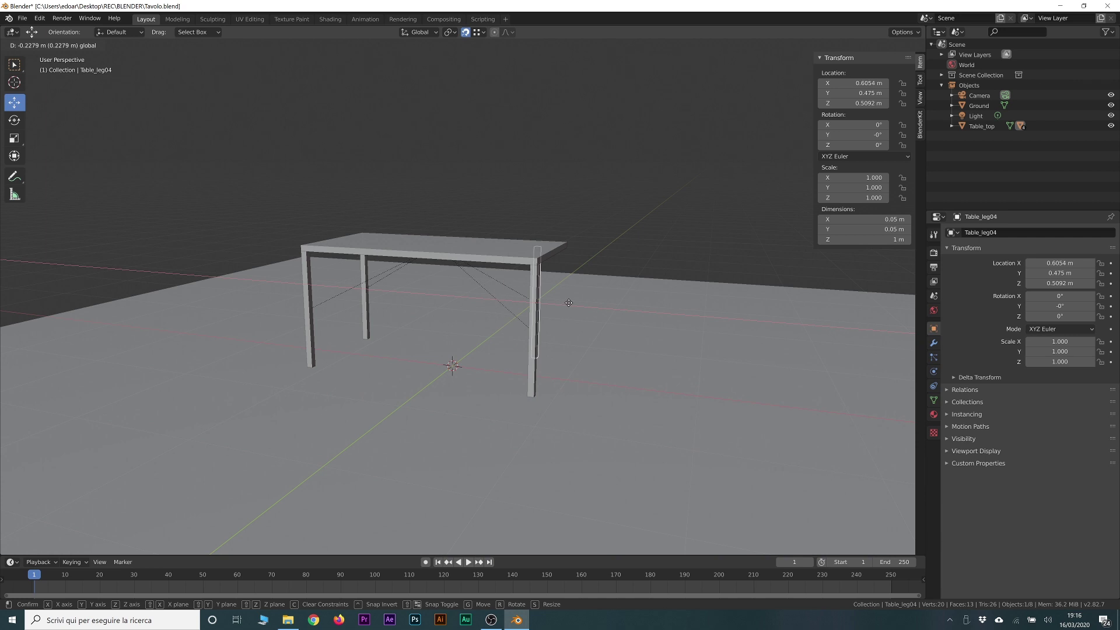
pyautogui.hotkey('ctrl', 'z')
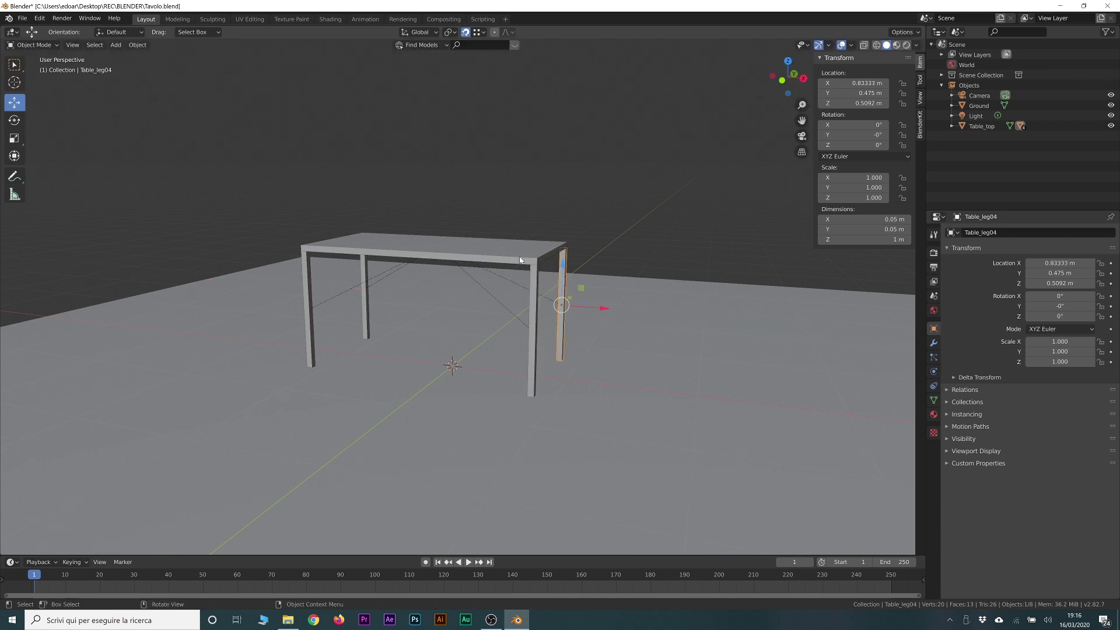
pyautogui.hotkey('ctrl', 'z')
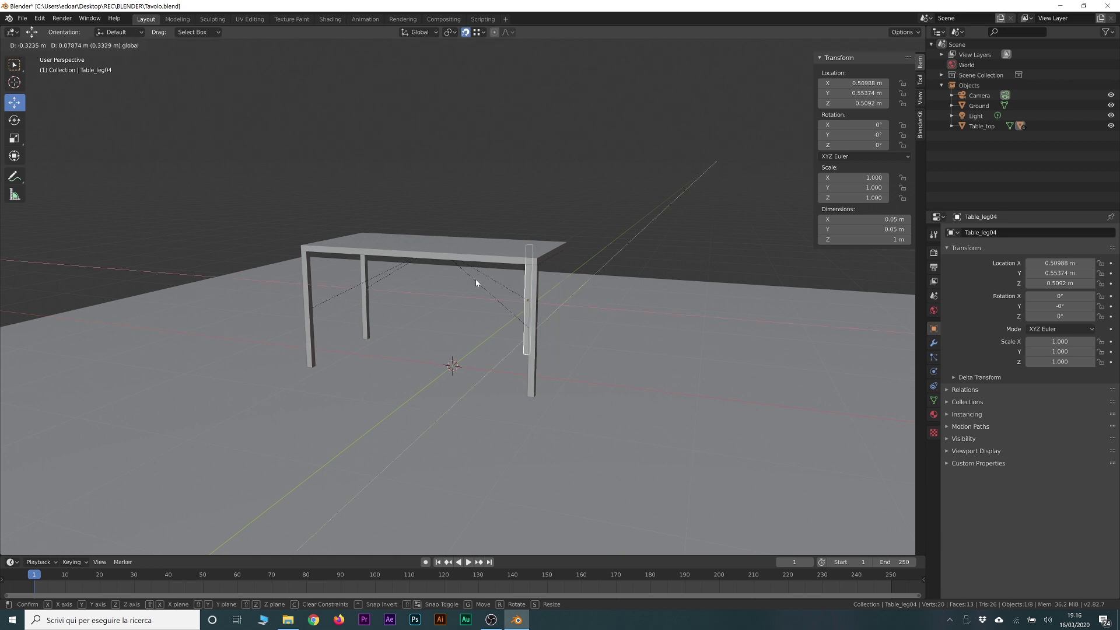
pyautogui.click(456, 248)
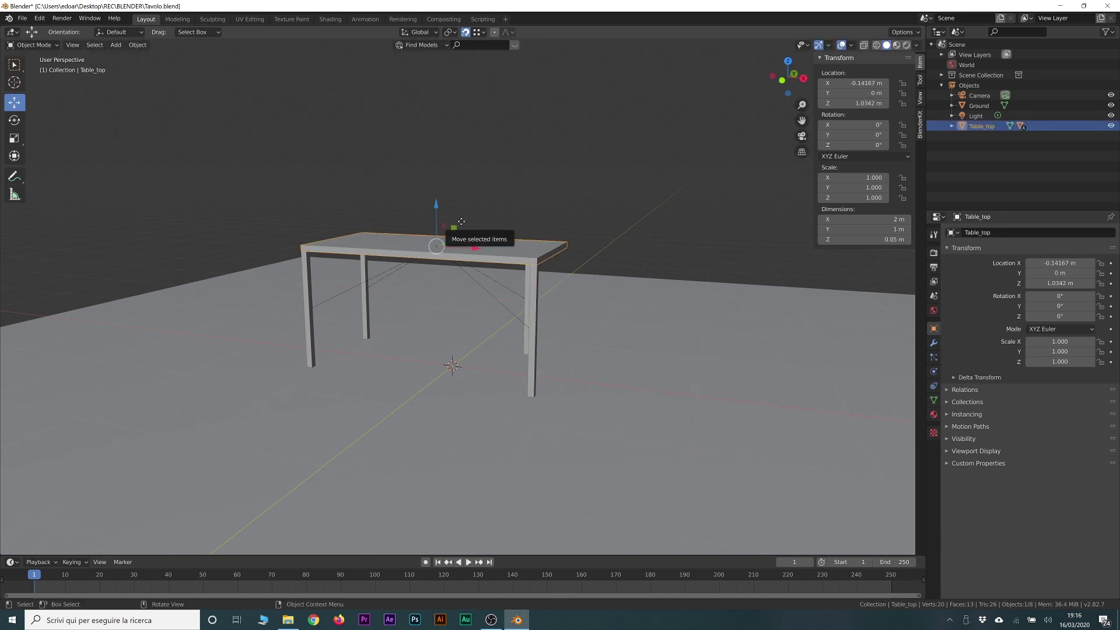
pyautogui.moveTo(454, 228); pyautogui.dragTo(489, 184)
pyautogui.click(490, 184)
pyautogui.hotkey('ctrl', 'z')
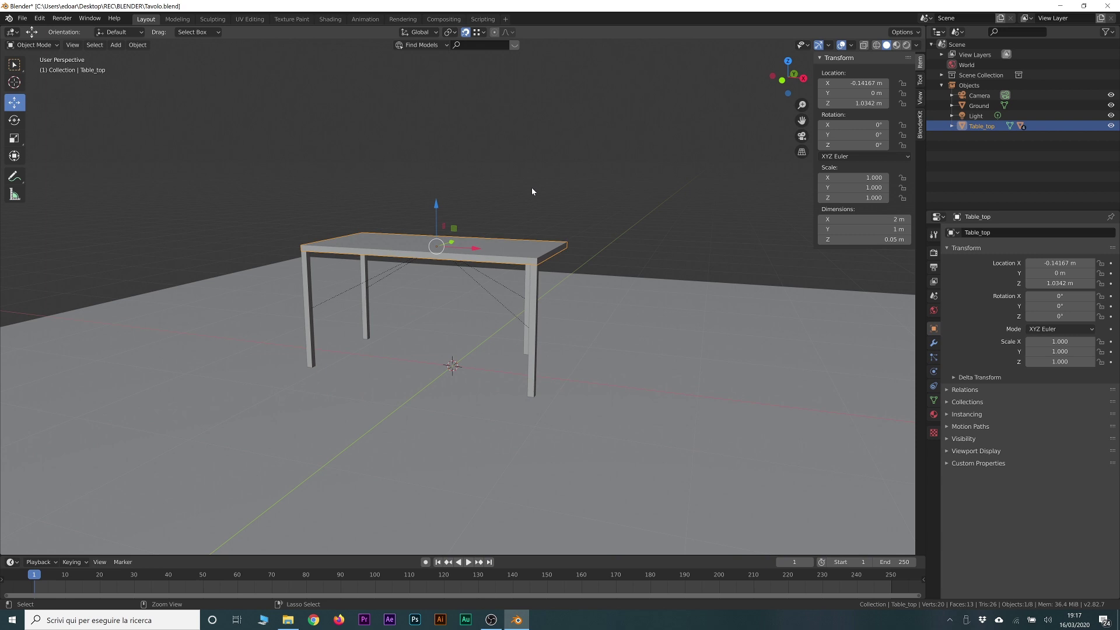
pyautogui.hotkey('ctrl', 'z')
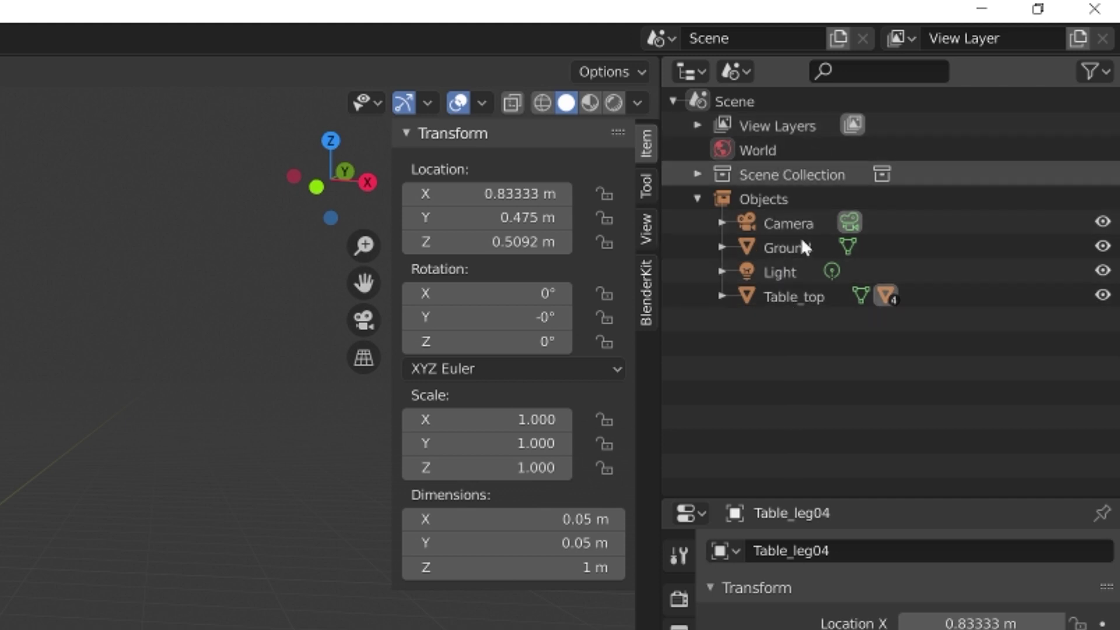
pyautogui.click(795, 292)
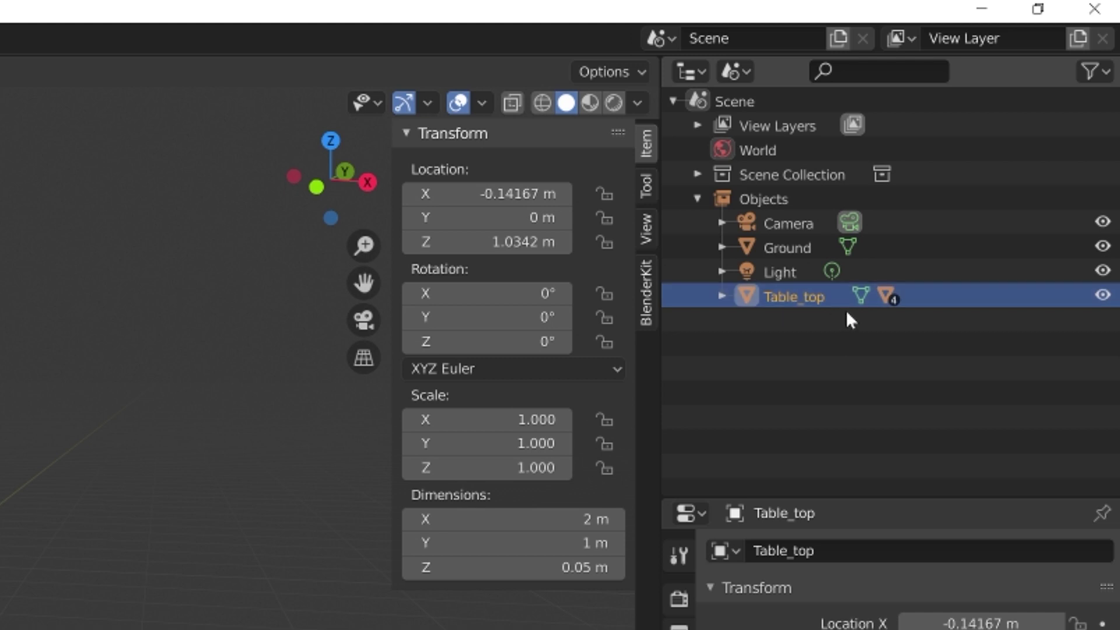
pyautogui.click(723, 297)
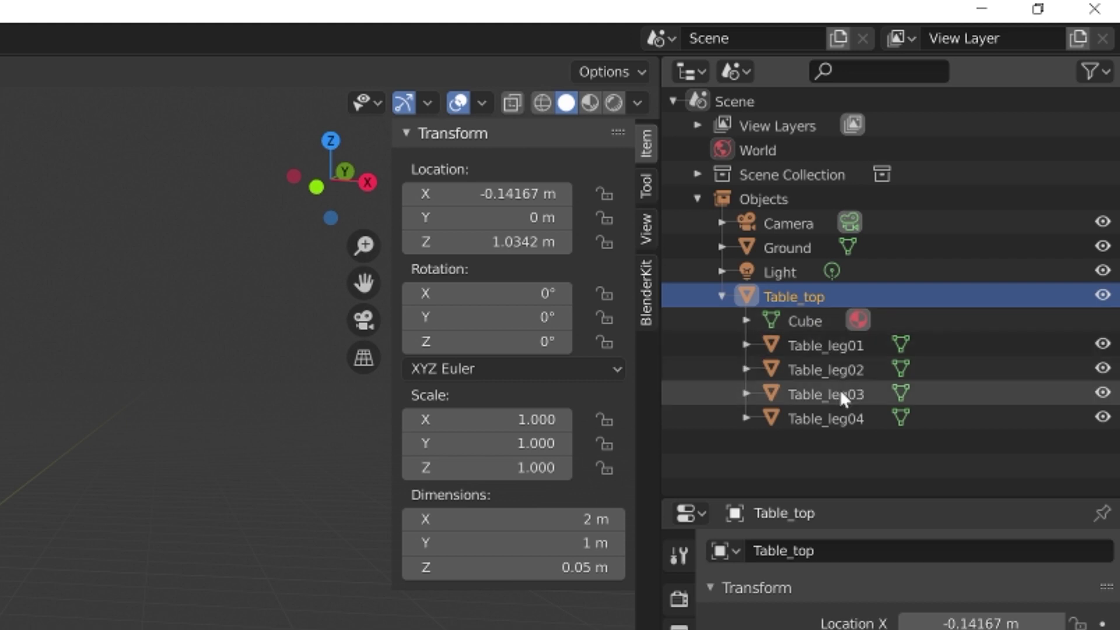
pyautogui.click(833, 338)
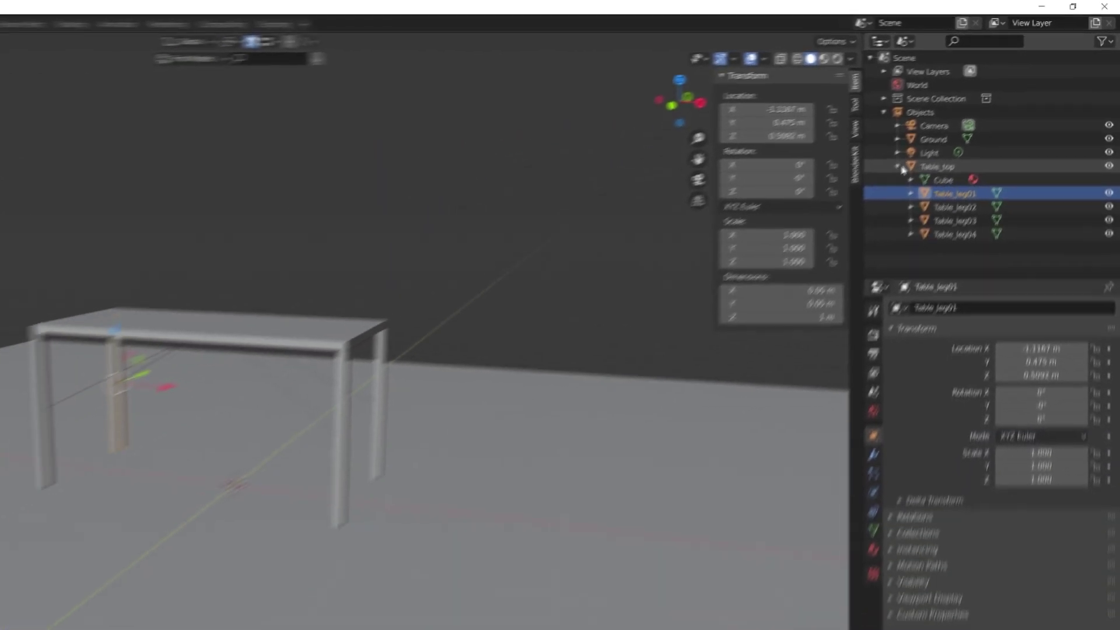
pyautogui.click(951, 127)
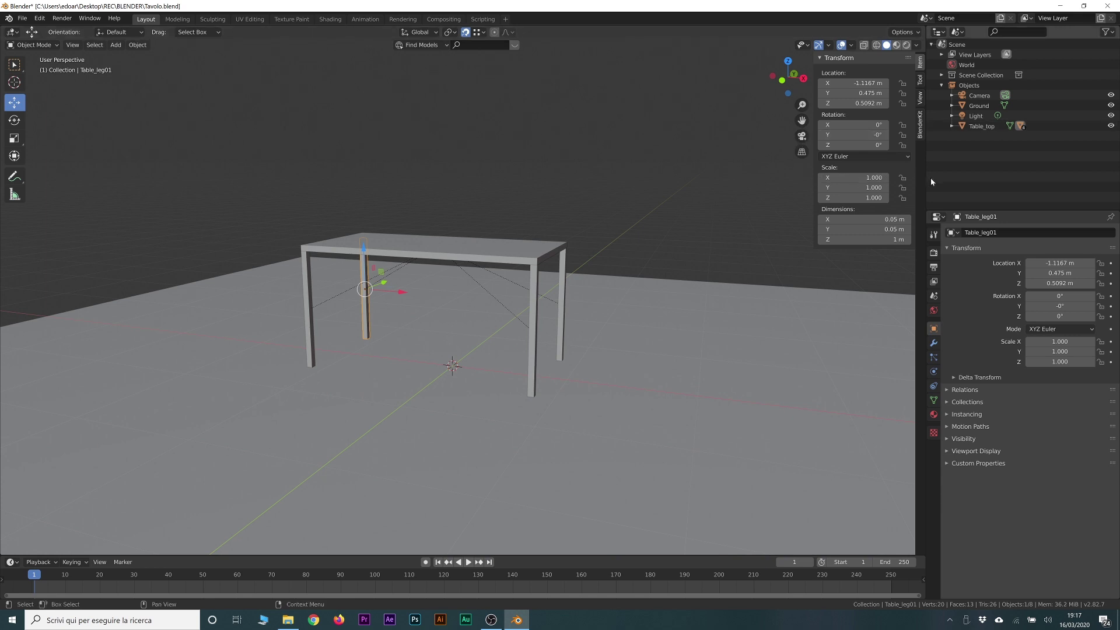
pyautogui.click(501, 249)
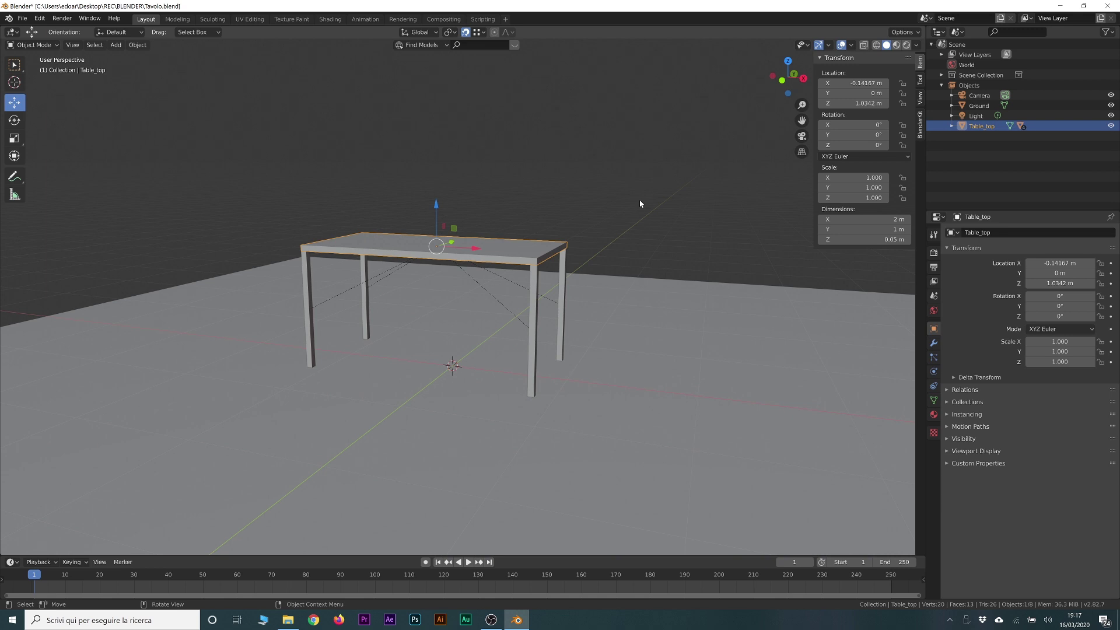
# Zoom in on the table, clear the selection and add a cone mesh
pyautogui.press('KP_Decimal')
pyautogui.click(482, 196)
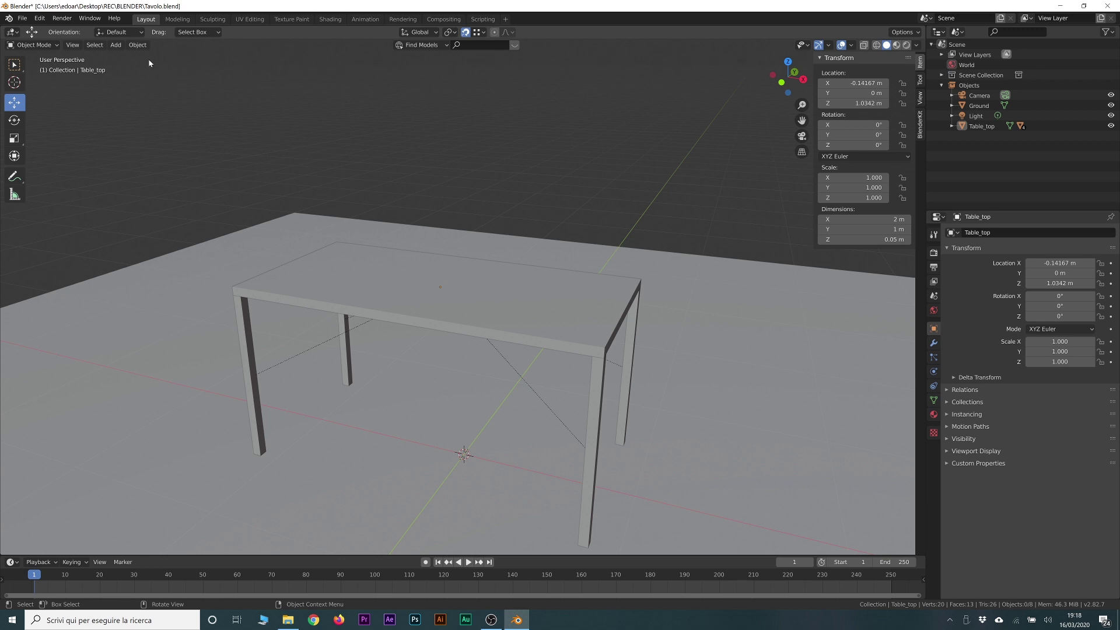
pyautogui.click(386, 270)
pyautogui.click(524, 192)
pyautogui.hotkey('shift', 'a')
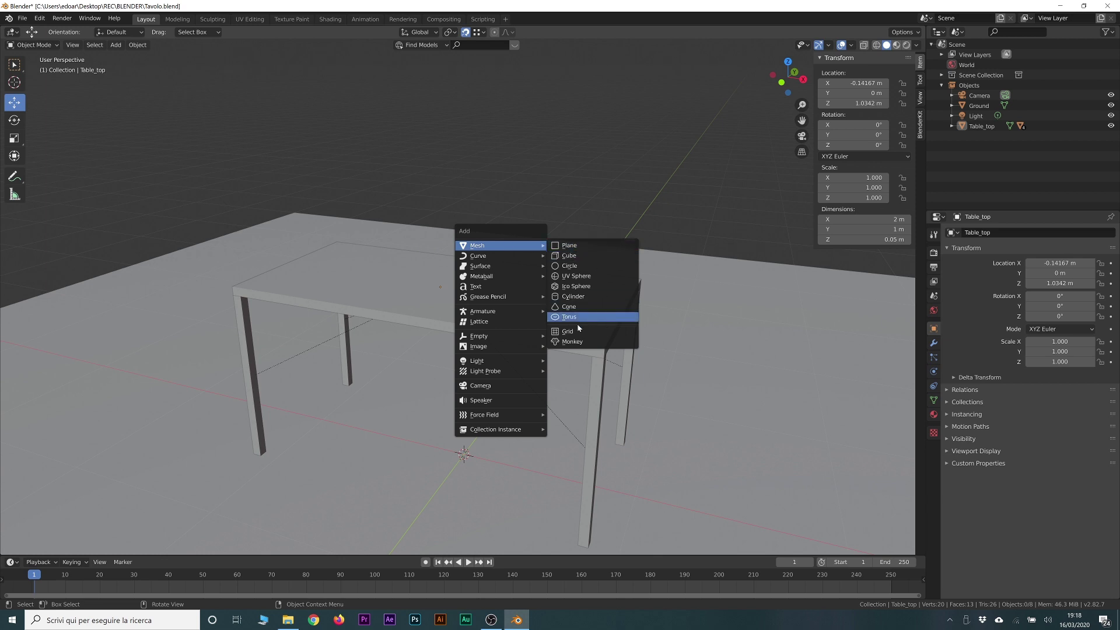
pyautogui.click(571, 306)
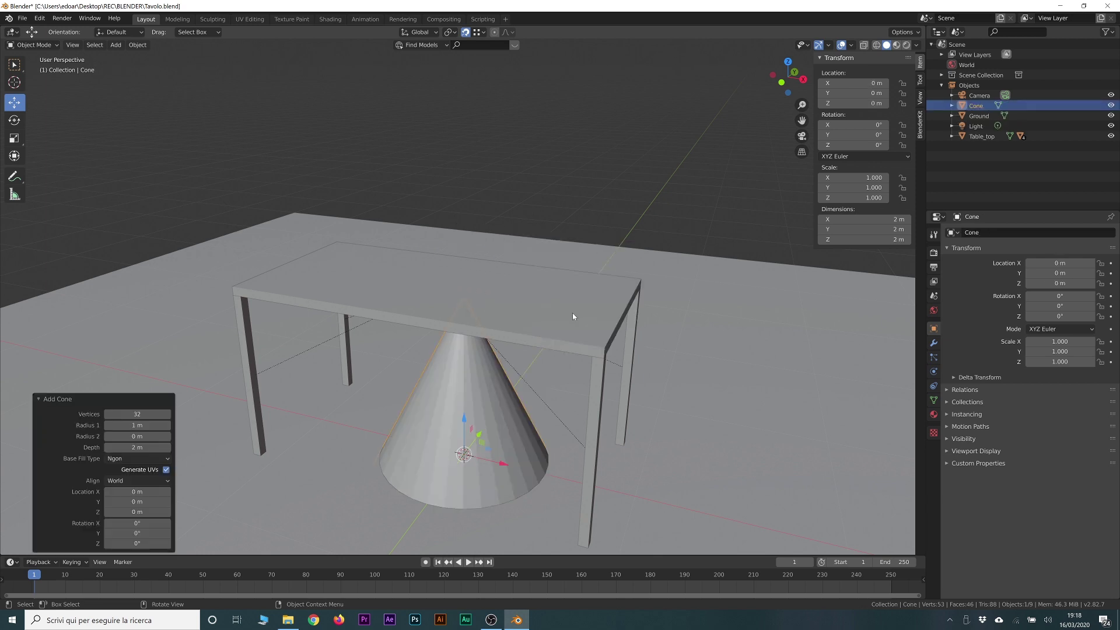
# Shrink the cone to a small size and set it down on the table top
pyautogui.press('g')
pyautogui.press('z')
pyautogui.click(408, 78)
pyautogui.press('s')
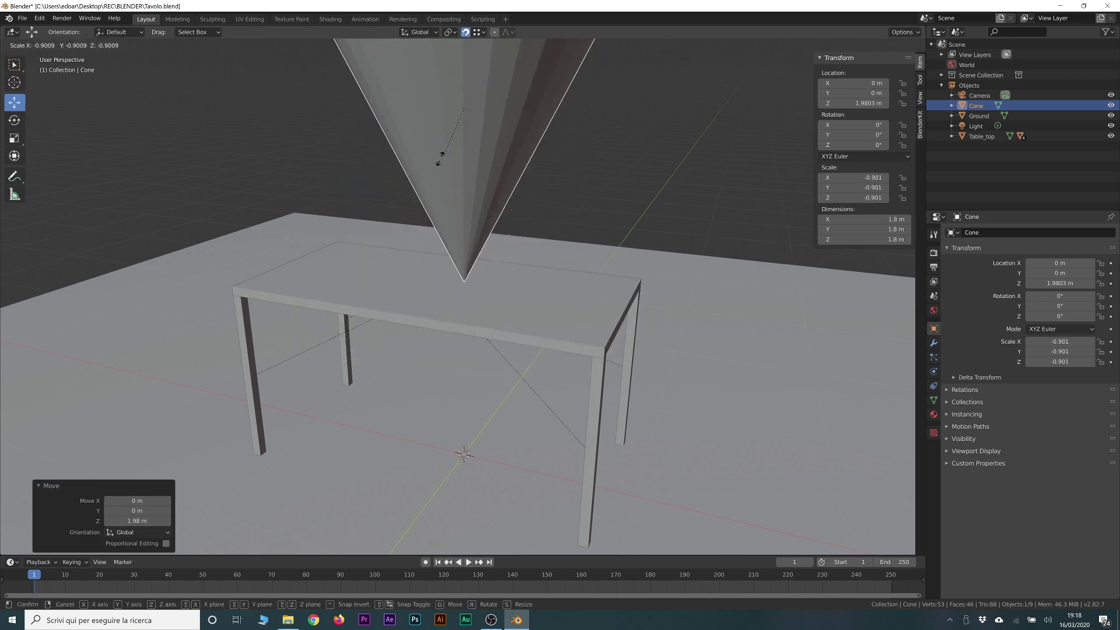
pyautogui.click(467, 132)
pyautogui.press('g')
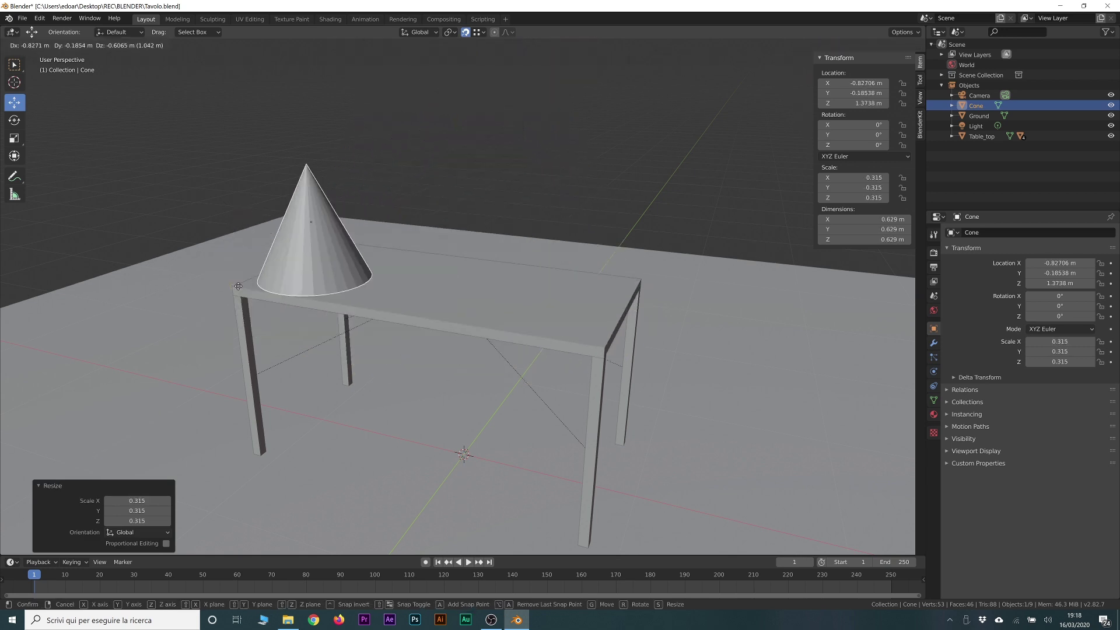
pyautogui.click(239, 290)
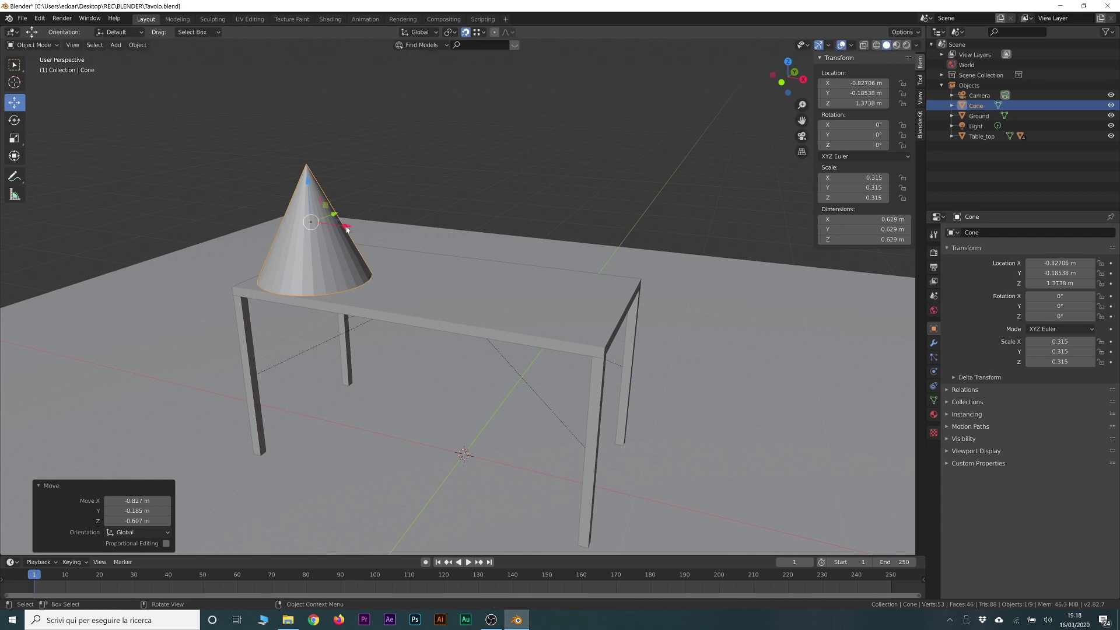
pyautogui.moveTo(346, 230)
pyautogui.mouseDown()
pyautogui.moveTo(377, 228)
pyautogui.moveTo(401, 206)
pyautogui.moveTo(284, 290)
pyautogui.moveTo(420, 299)
pyautogui.moveTo(443, 259)
pyautogui.mouseUp()
pyautogui.press('s')
pyautogui.click(381, 220)
# Position the cone on the tabletop at X −0.31952, Y −0.083606, Z 1.1418 m
pyautogui.scroll(1, 479, 280)
pyautogui.scroll(2, 479, 280)
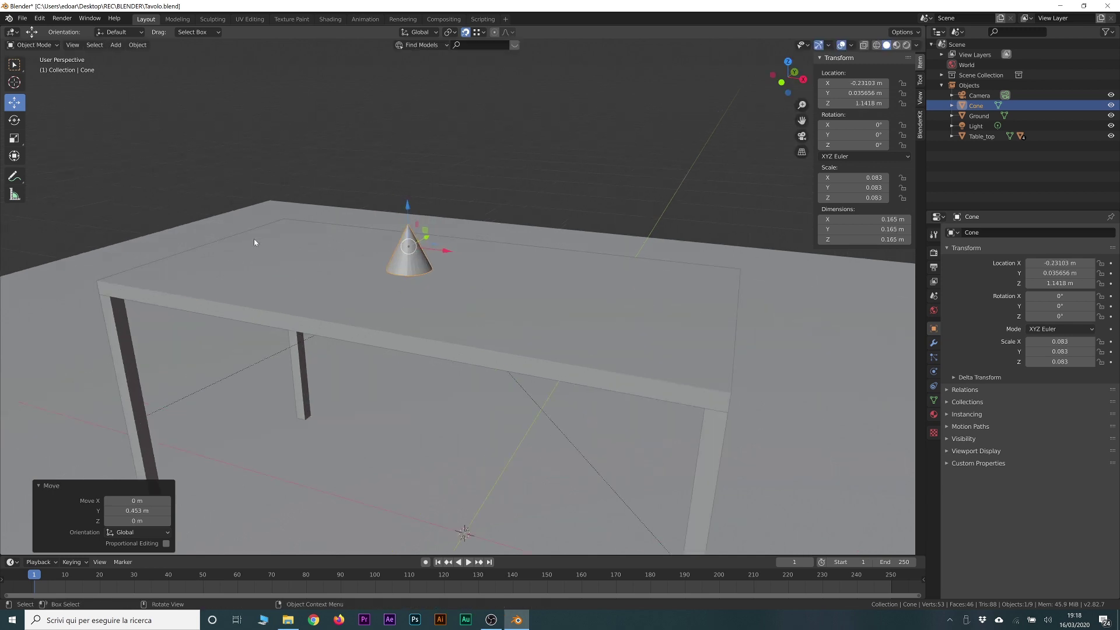
pyautogui.scroll(-2, 408, 273)
pyautogui.moveTo(414, 272); pyautogui.dragTo(408, 261, button='middle')
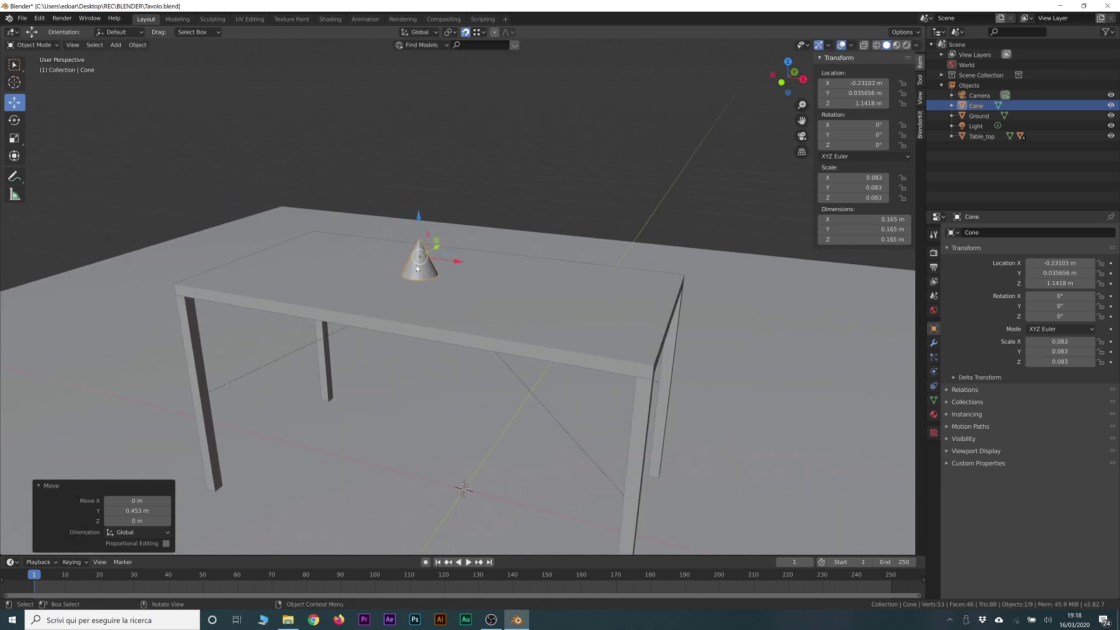
pyautogui.scroll(1, 411, 263)
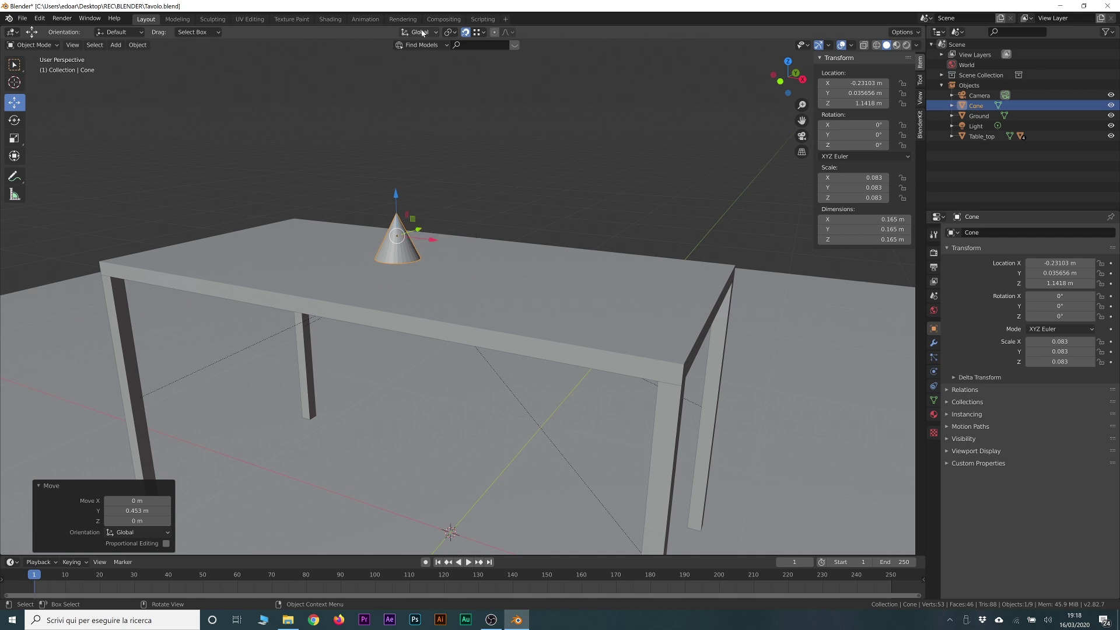
pyautogui.moveTo(432, 239); pyautogui.dragTo(392, 242)
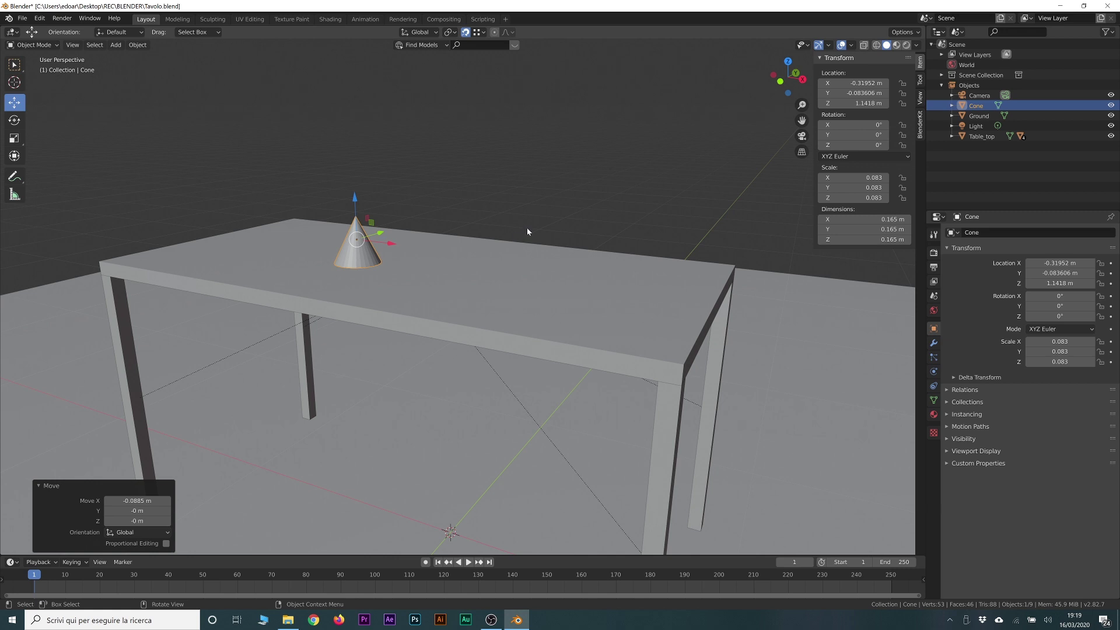
pyautogui.moveTo(527, 227); pyautogui.dragTo(319, 332, button='middle')
pyautogui.keyDown('shift'); pyautogui.click(514, 362); pyautogui.keyUp('shift')
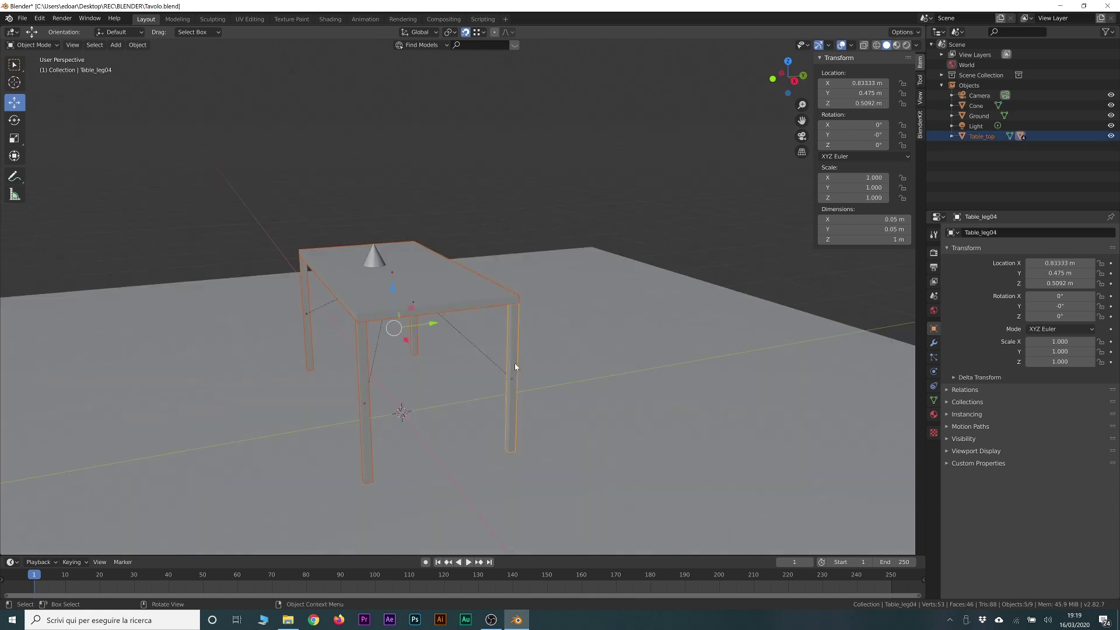
# Duplicate the whole table 1.27 m along Y beside the original
pyautogui.hotkey('shift', 'd')
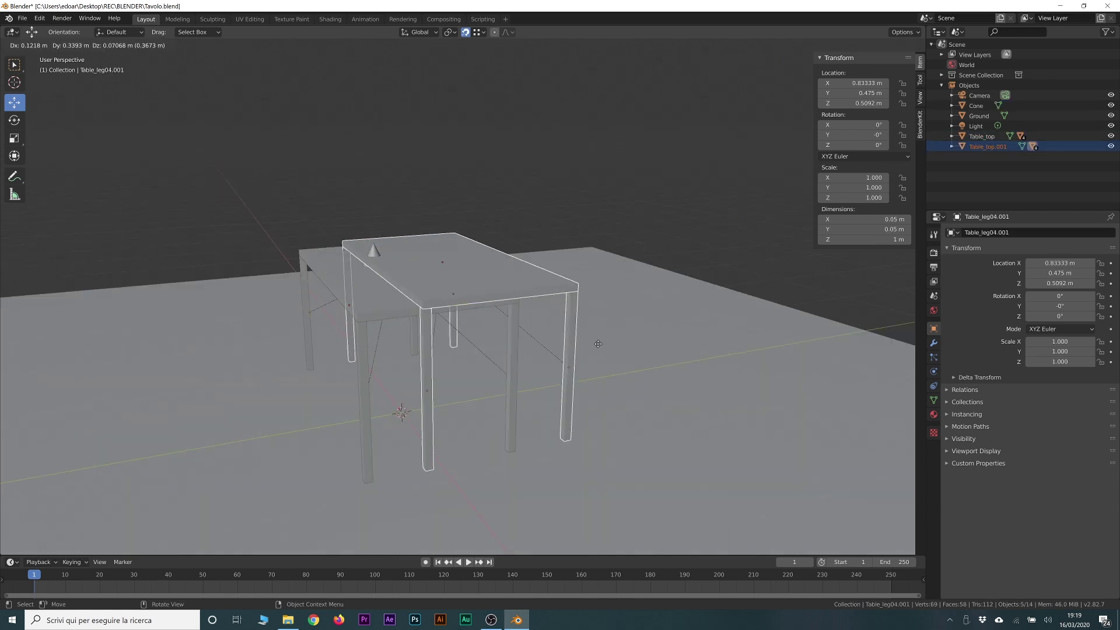
pyautogui.press('y')
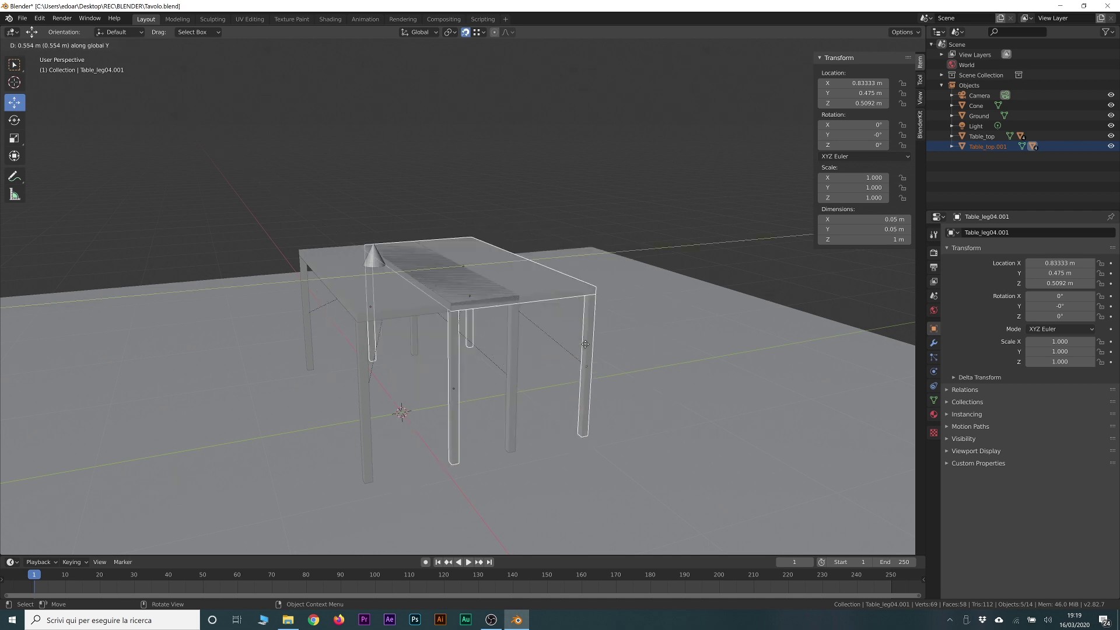
pyautogui.click(670, 339)
pyautogui.moveTo(669, 340)
pyautogui.mouseDown(button='middle')
pyautogui.moveTo(701, 331)
pyautogui.moveTo(674, 342)
pyautogui.mouseUp(button='middle')
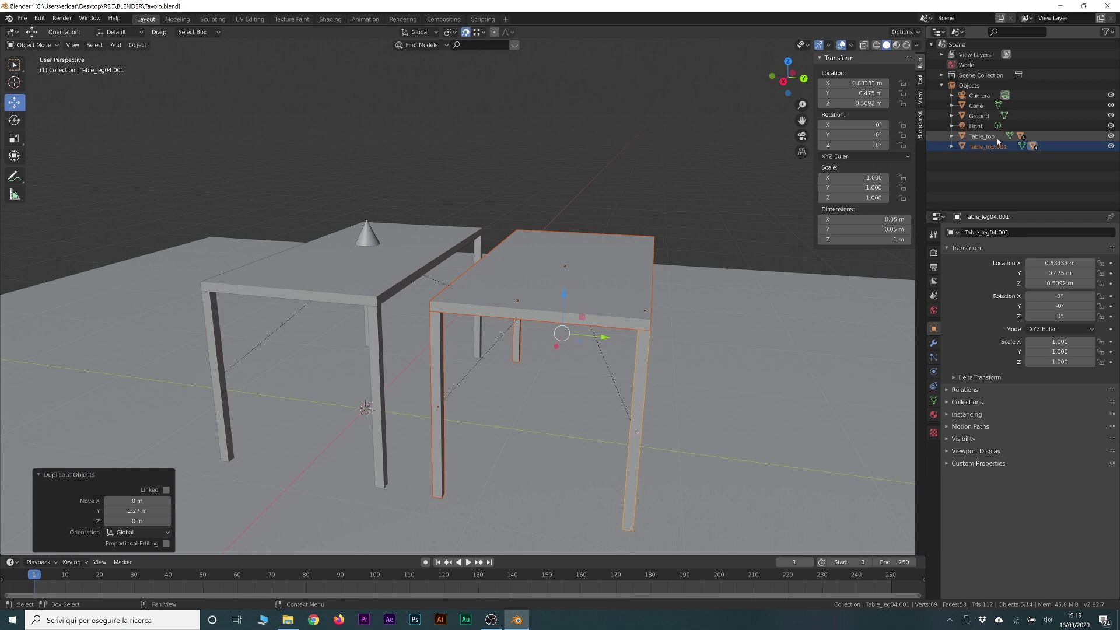
# Try resizing the Chair top, then undo back to scale 1.000 and view from the side
pyautogui.press('s')
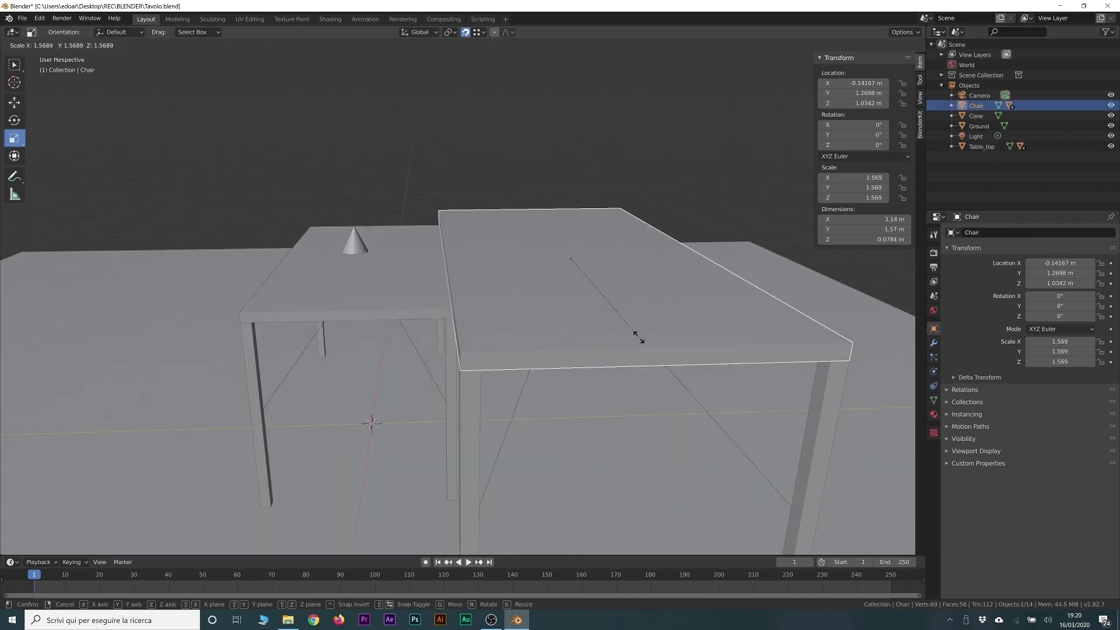
pyautogui.press('1')
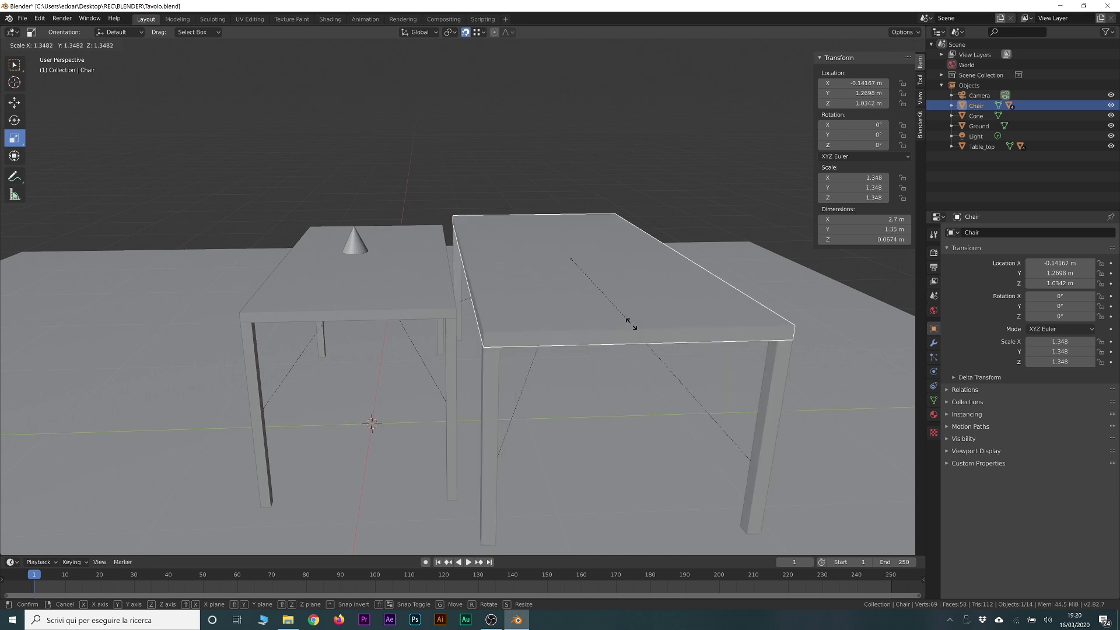
pyautogui.press('Return')
pyautogui.moveTo(610, 257)
pyautogui.mouseDown()
pyautogui.moveTo(594, 255)
pyautogui.moveTo(565, 327)
pyautogui.mouseUp()
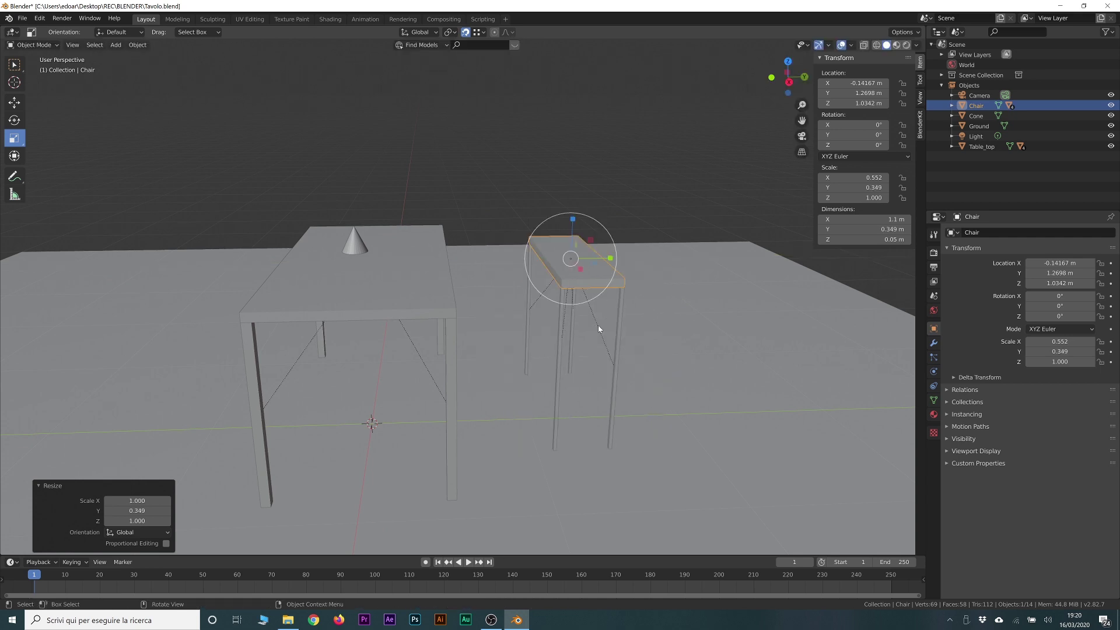
pyautogui.hotkey('ctrl', 'z')
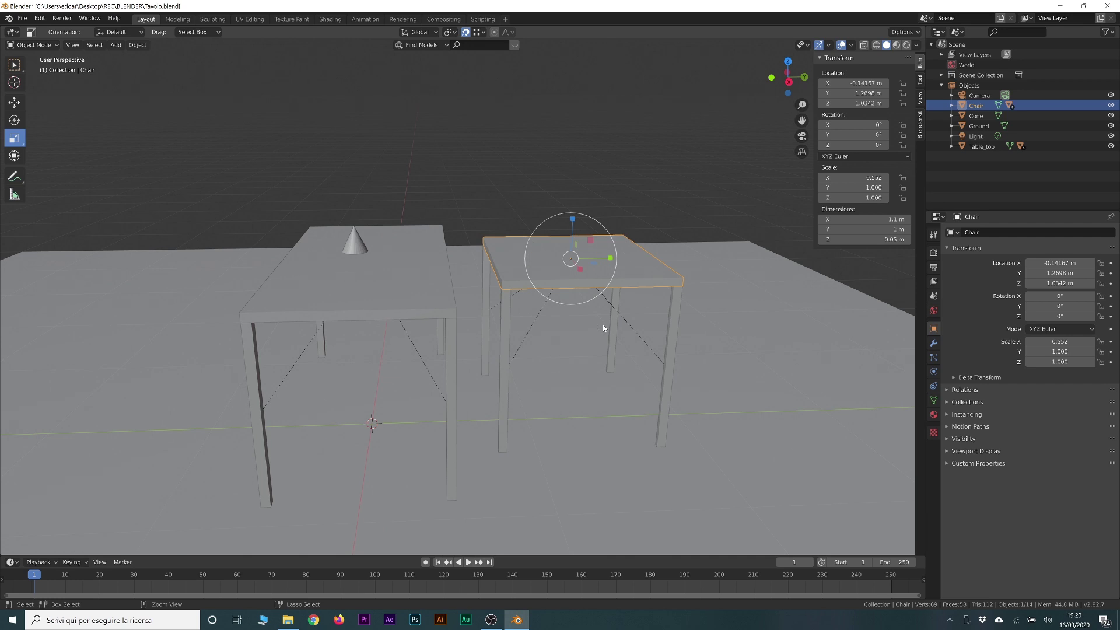
pyautogui.hotkey('ctrl', 'z')
pyautogui.press('KP_3')
# Clear the chair legs' parent from the Chair top and move them along Y
pyautogui.moveTo(725, 292); pyautogui.dragTo(478, 311)
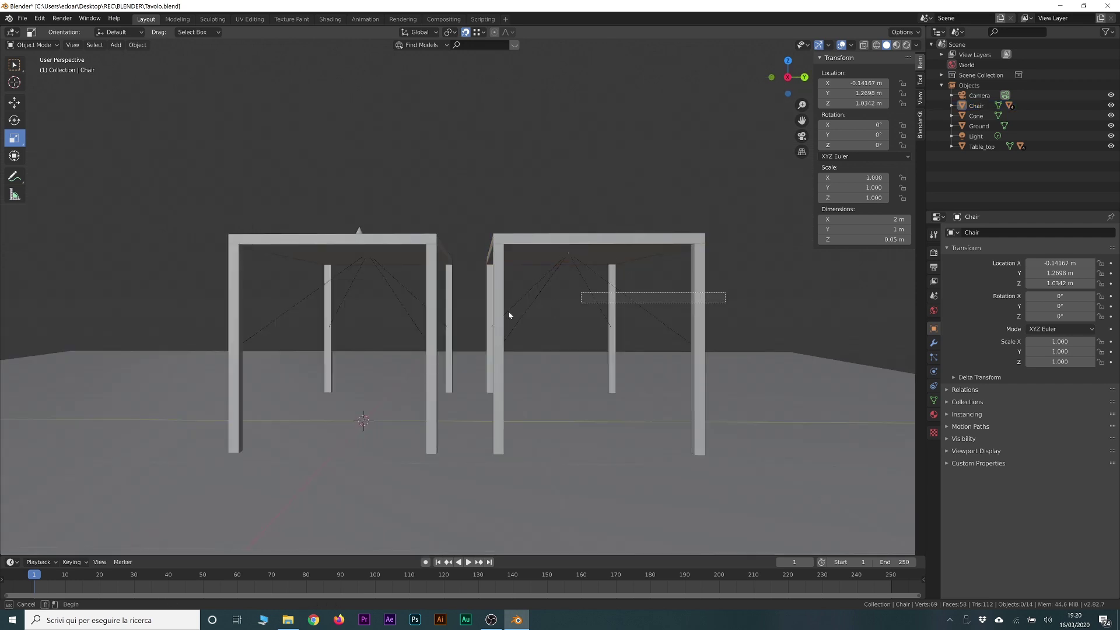
pyautogui.click(138, 45)
pyautogui.moveTo(389, 5)
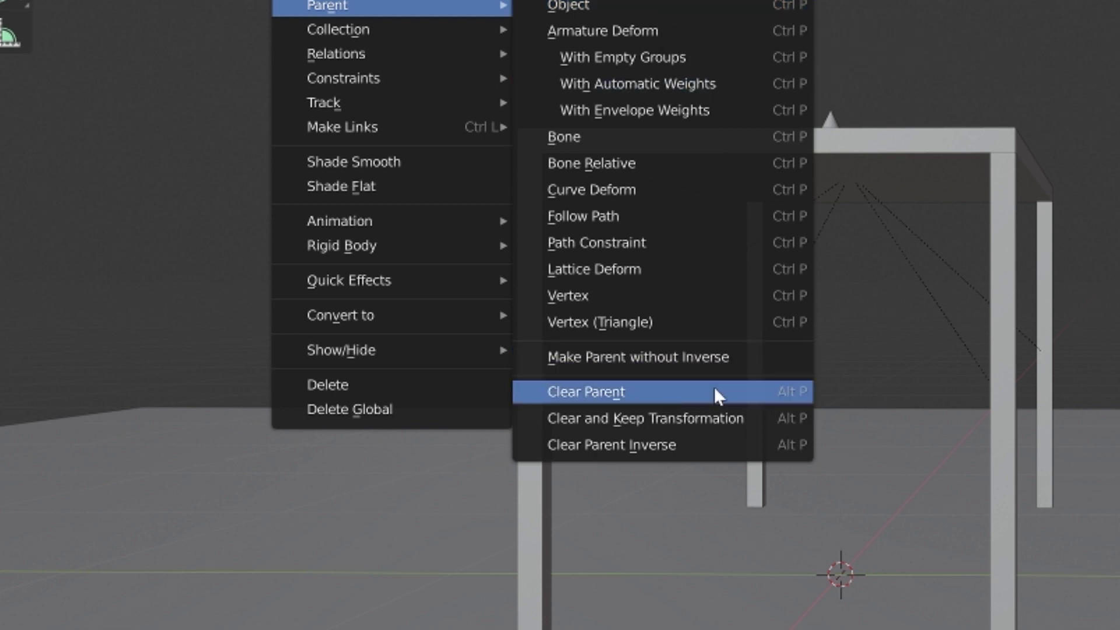
pyautogui.click(715, 389)
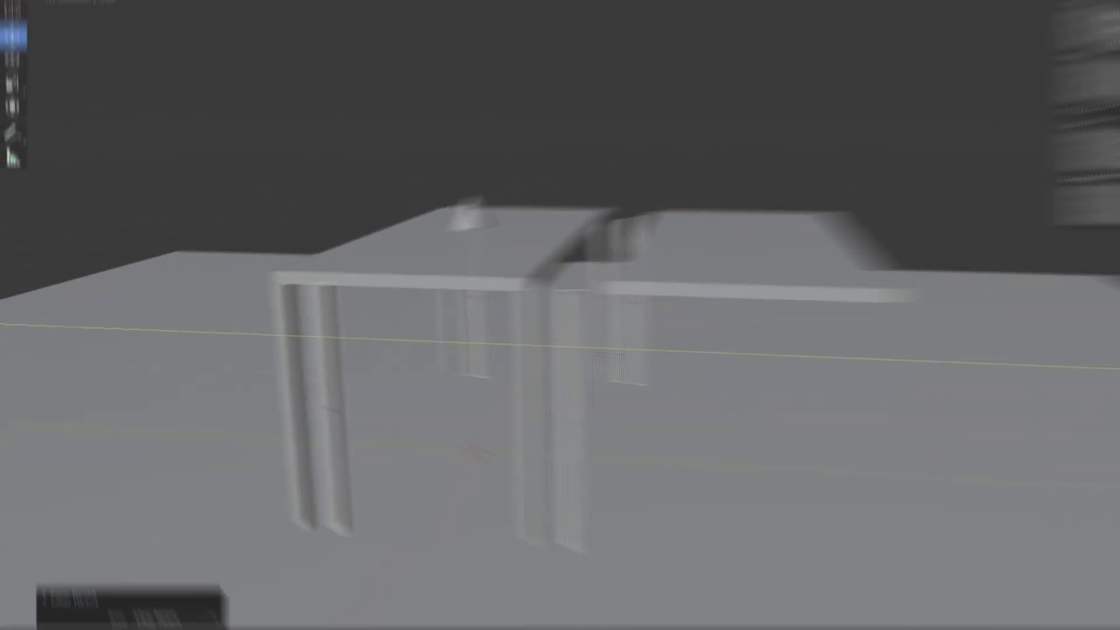
pyautogui.moveTo(947, 376); pyautogui.dragTo(599, 357)
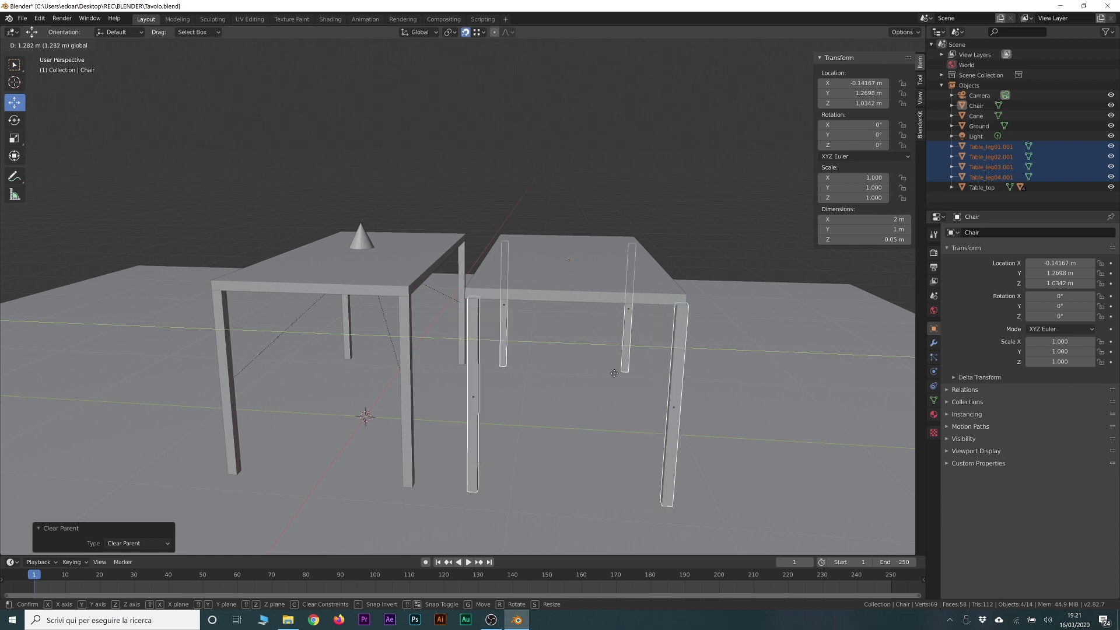
pyautogui.moveTo(599, 357); pyautogui.dragTo(593, 296)
# Shrink the Chair top into a 0.5 × 0.5 × 0.05 m seat slab
pyautogui.click(594, 295)
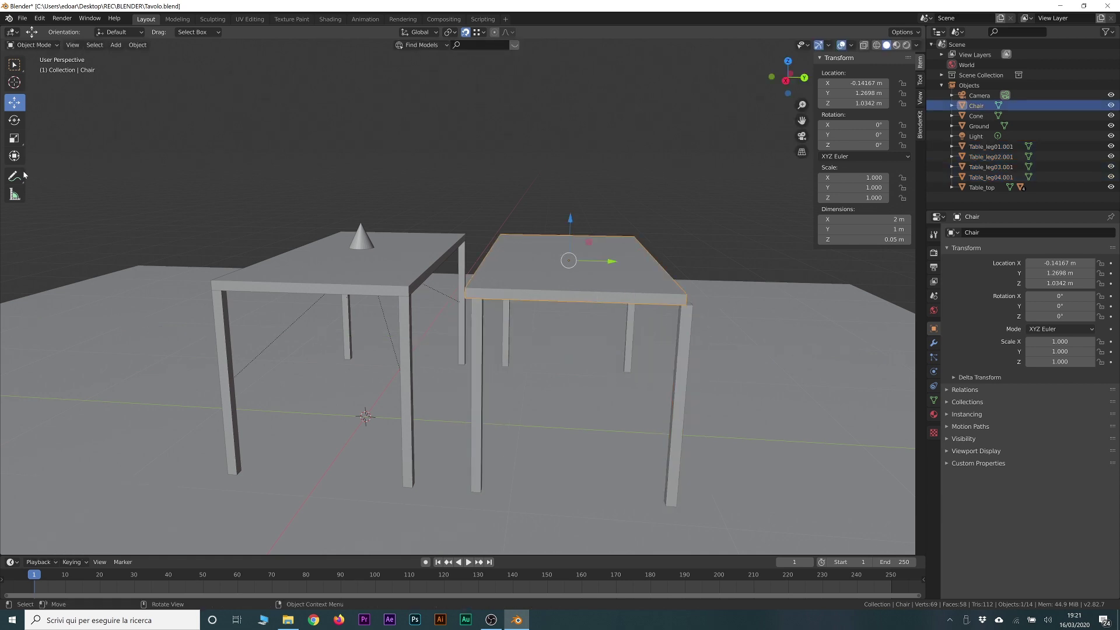
pyautogui.moveTo(593, 295); pyautogui.dragTo(525, 262, button='middle')
pyautogui.hotkey('shift', 'space')
pyautogui.press('s')
pyautogui.moveTo(585, 270); pyautogui.dragTo(511, 251)
pyautogui.moveTo(607, 253)
pyautogui.mouseDown()
pyautogui.moveTo(581, 255)
pyautogui.moveTo(582, 266)
pyautogui.mouseUp()
pyautogui.doubleClick(863, 219)
pyautogui.write('0.5')
pyautogui.press('Return')
pyautogui.moveTo(863, 229)
pyautogui.mouseDown()
pyautogui.moveTo(828, 229)
pyautogui.moveTo(864, 230)
pyautogui.mouseUp()
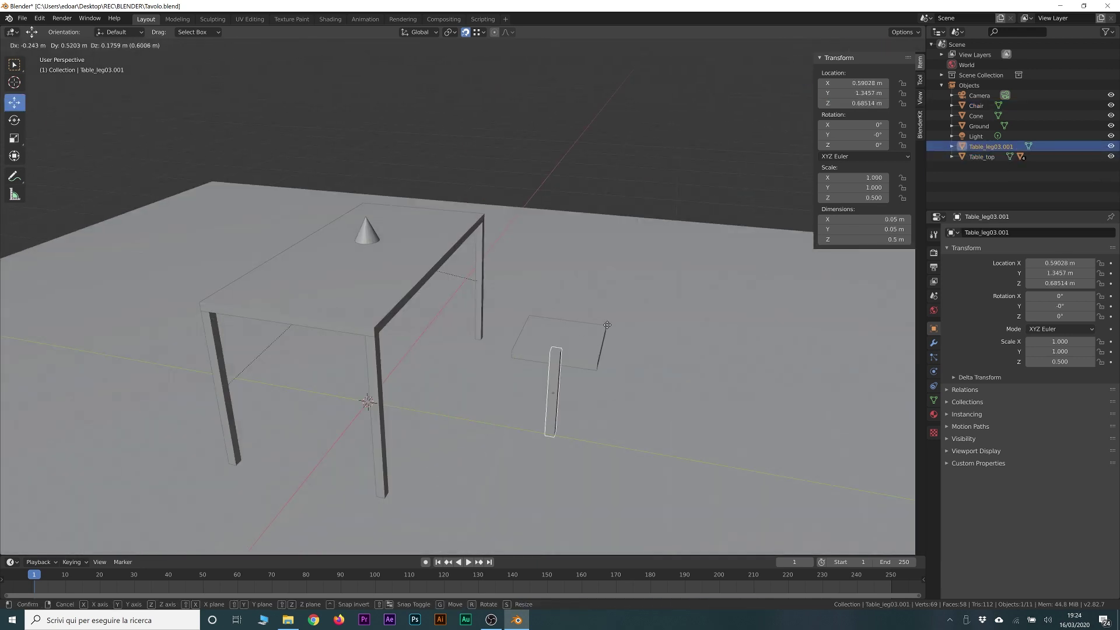
# Duplicate the 0.5 m chair leg 0.45 m along X to give the seat four legs
pyautogui.click(601, 333)
pyautogui.moveTo(601, 332)
pyautogui.mouseDown(button='middle')
pyautogui.moveTo(681, 309)
pyautogui.moveTo(673, 340)
pyautogui.moveTo(651, 292)
pyautogui.mouseUp(button='middle')
pyautogui.press('KP_1')
pyautogui.hotkey('shift', 'd')
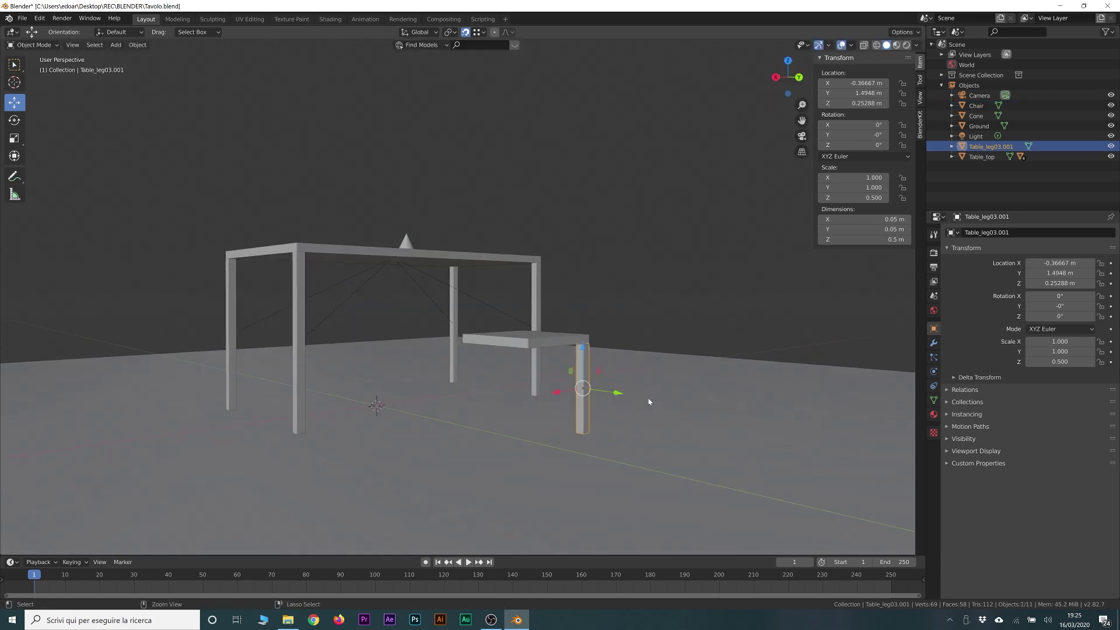
pyautogui.write('x0.45')
pyautogui.press('Return')
pyautogui.moveTo(554, 372)
pyautogui.mouseDown(button='middle')
pyautogui.moveTo(411, 364)
pyautogui.moveTo(666, 381)
pyautogui.mouseUp(button='middle')
pyautogui.hotkey('shift', 'd')
pyautogui.rightClick(411, 368)
# Raise duplicated legs above the seat as two backrest posts, 0.45 m apart
pyautogui.hotkey('shift', 'd')
pyautogui.hotkey('shift', 'd')
pyautogui.click(640, 374)
pyautogui.moveTo(640, 373); pyautogui.dragTo(632, 276)
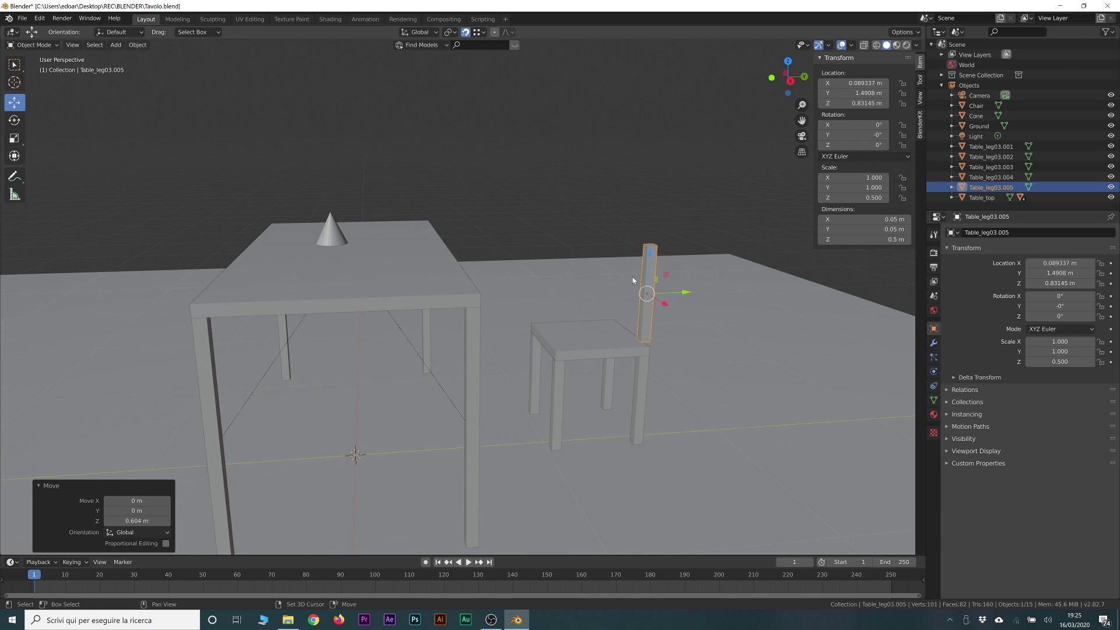
pyautogui.moveTo(632, 276); pyautogui.dragTo(572, 266, button='middle')
pyautogui.hotkey('shift', 'd')
pyautogui.write('x-0.45')
pyautogui.press('Return')
pyautogui.moveTo(479, 215)
pyautogui.mouseDown(button='middle')
pyautogui.moveTo(625, 222)
pyautogui.moveTo(343, 402)
pyautogui.mouseUp(button='middle')
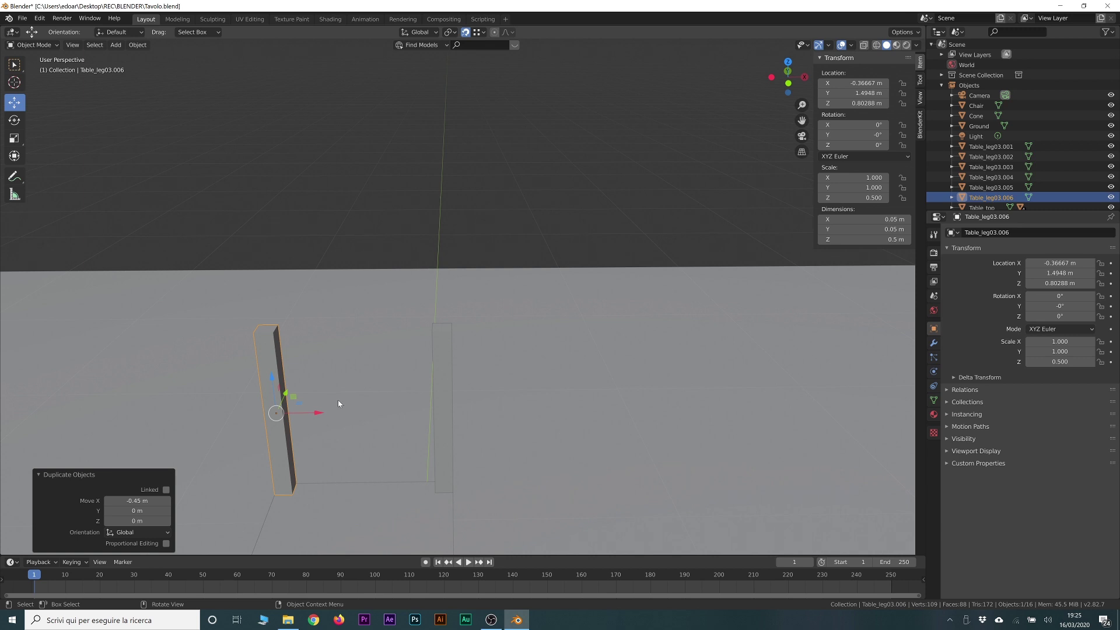
# Duplicate a backrest post and rotate it 90° about Y into a horizontal bar
pyautogui.hotkey('shift', 'd')
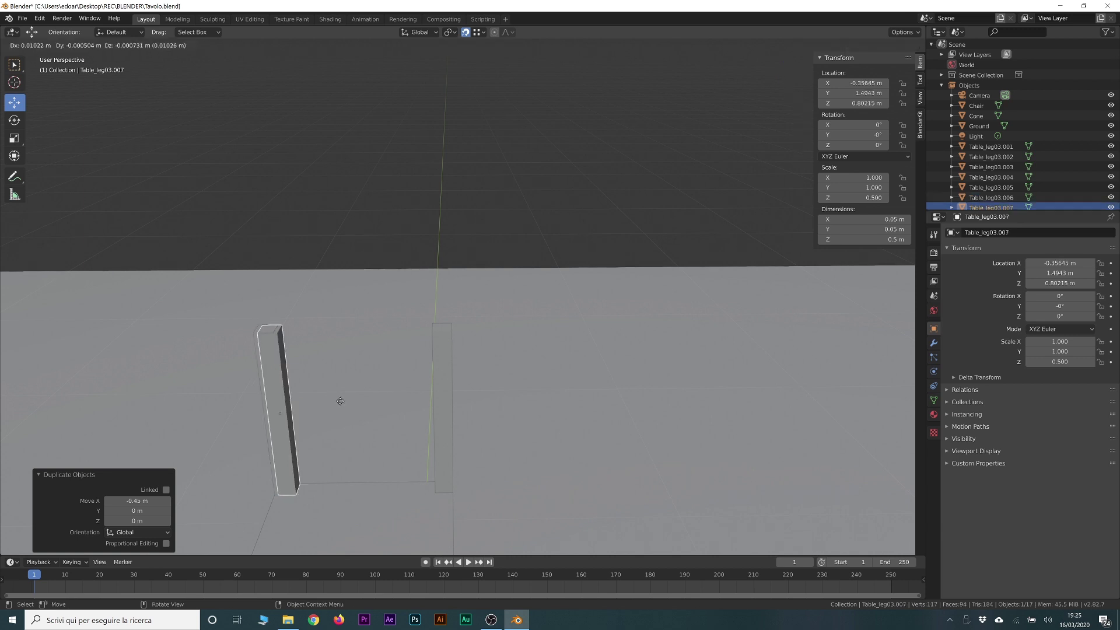
pyautogui.press('x')
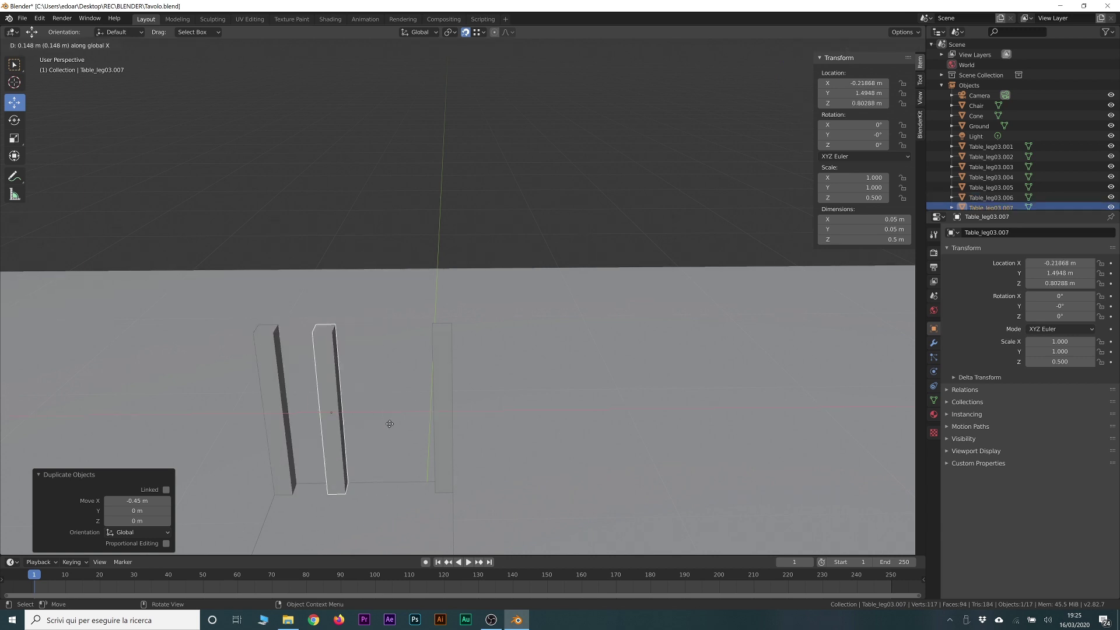
pyautogui.click(376, 420)
pyautogui.write('r')
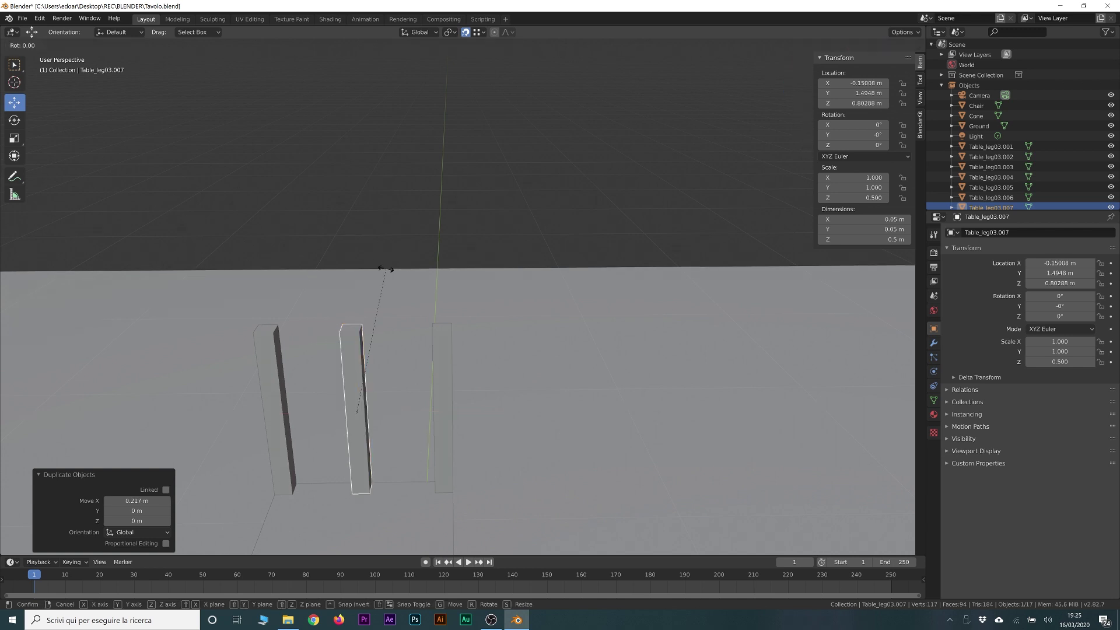
pyautogui.write('90')
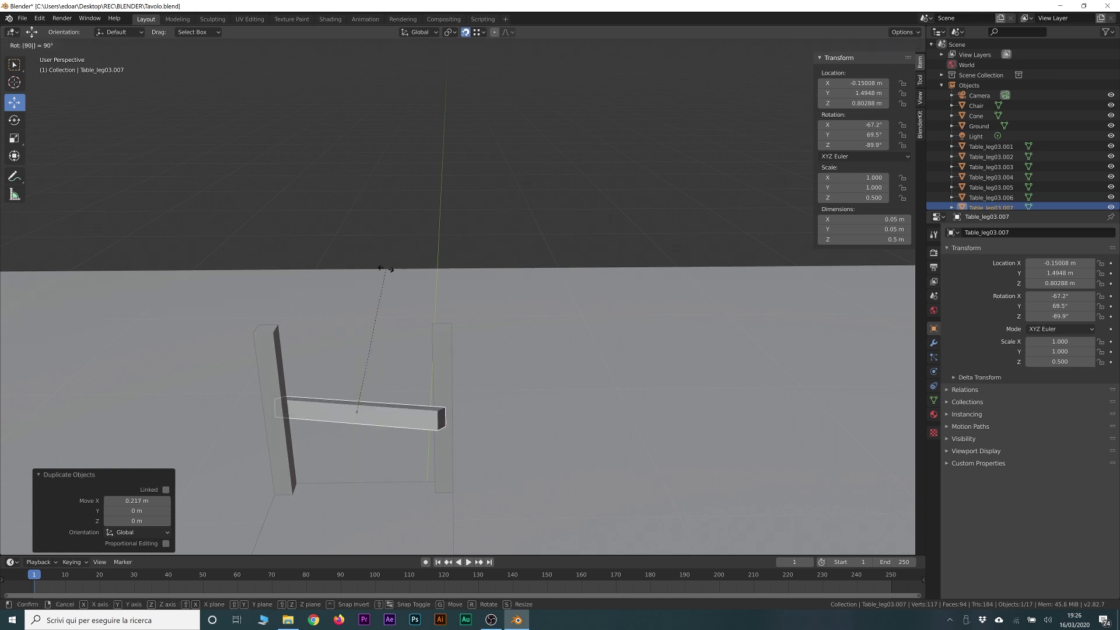
pyautogui.write('y')
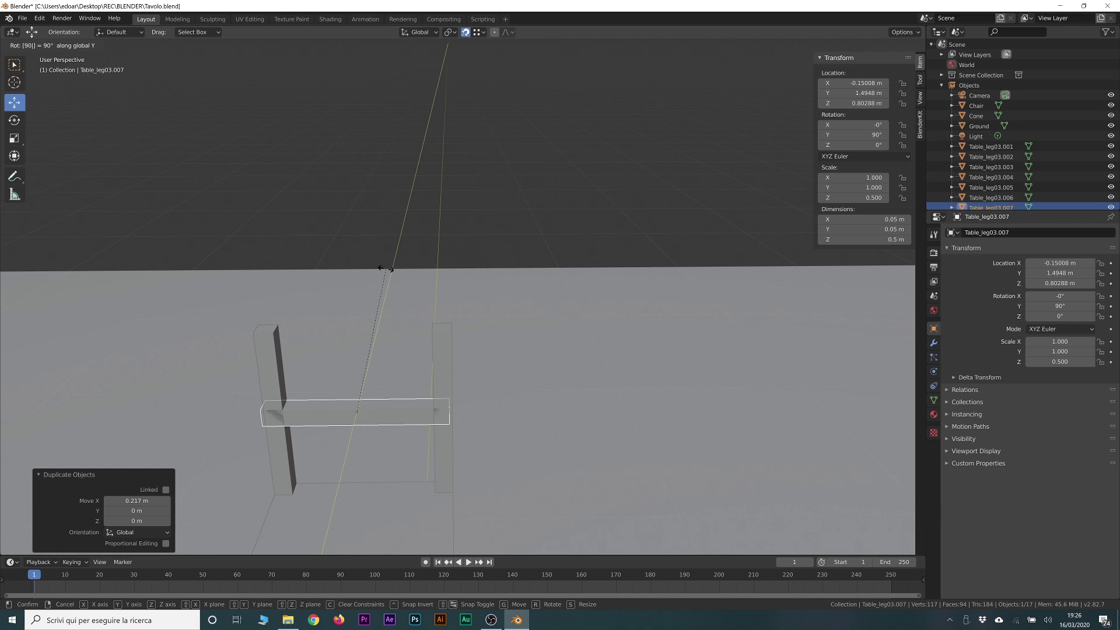
pyautogui.press('Return')
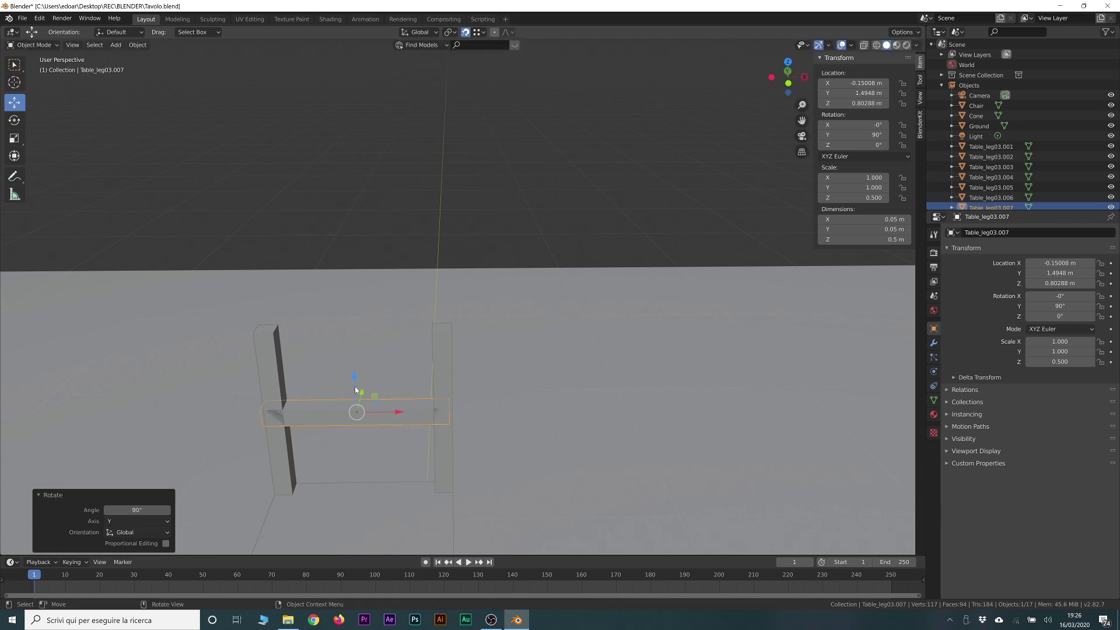
# Seat the horizontal bar across the tops of the backrest posts as the top rail
pyautogui.press('g')
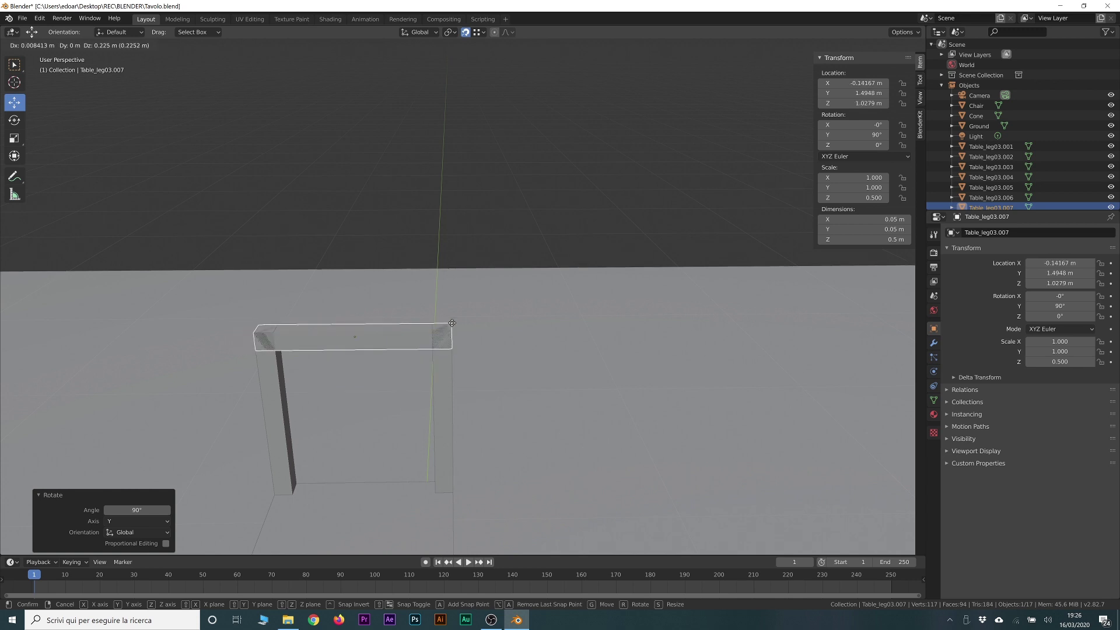
pyautogui.click(433, 331)
pyautogui.moveTo(331, 353); pyautogui.dragTo(323, 357, button='middle')
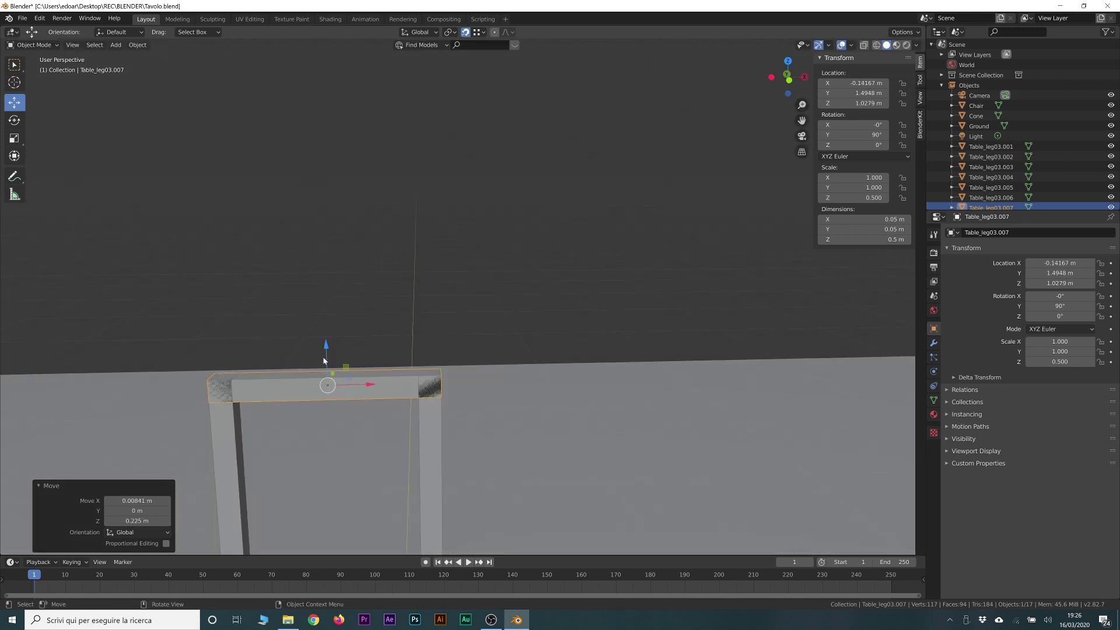
pyautogui.moveTo(329, 346); pyautogui.dragTo(350, 325)
pyautogui.press('g')
pyautogui.click(439, 372)
pyautogui.moveTo(439, 373); pyautogui.dragTo(422, 366, button='middle')
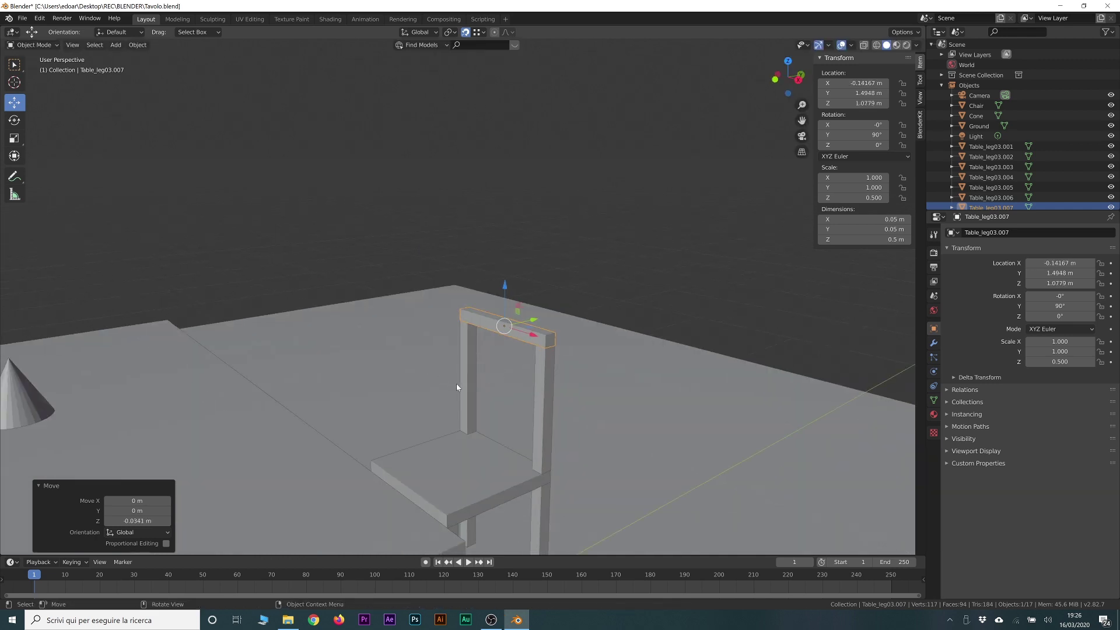
pyautogui.scroll(1, 457, 383)
pyautogui.scroll(1, 457, 383)
pyautogui.scroll(2, 458, 384)
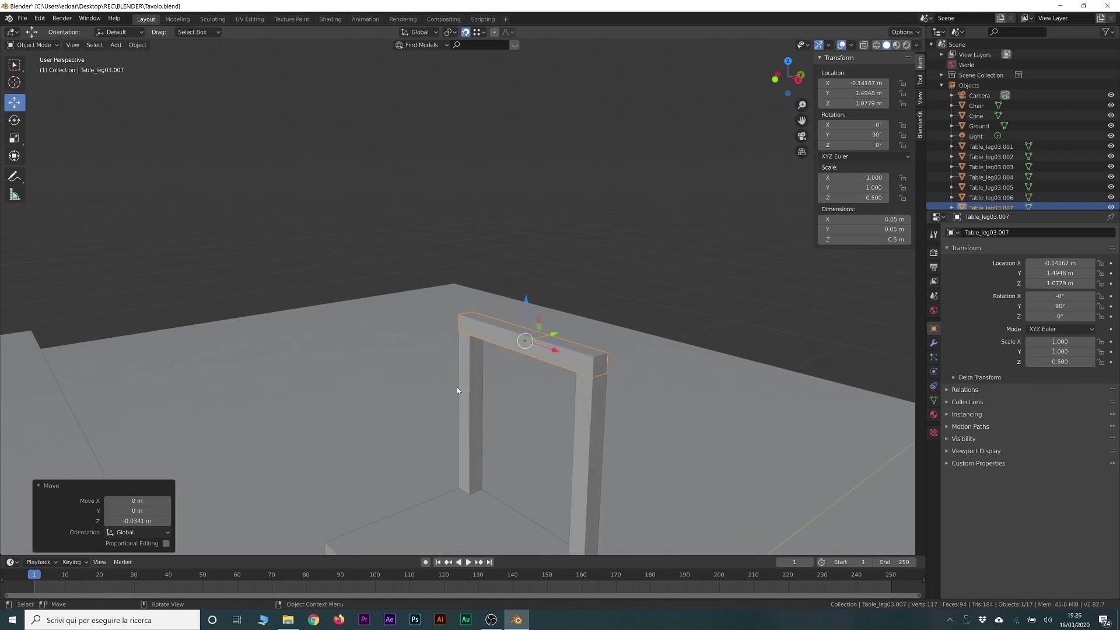
pyautogui.moveTo(457, 387); pyautogui.dragTo(337, 414, button='middle')
# Copy the top rail lower down and scale it to 0.8 on Z as a crossbar
pyautogui.hotkey('shift', 'd')
pyautogui.press('z')
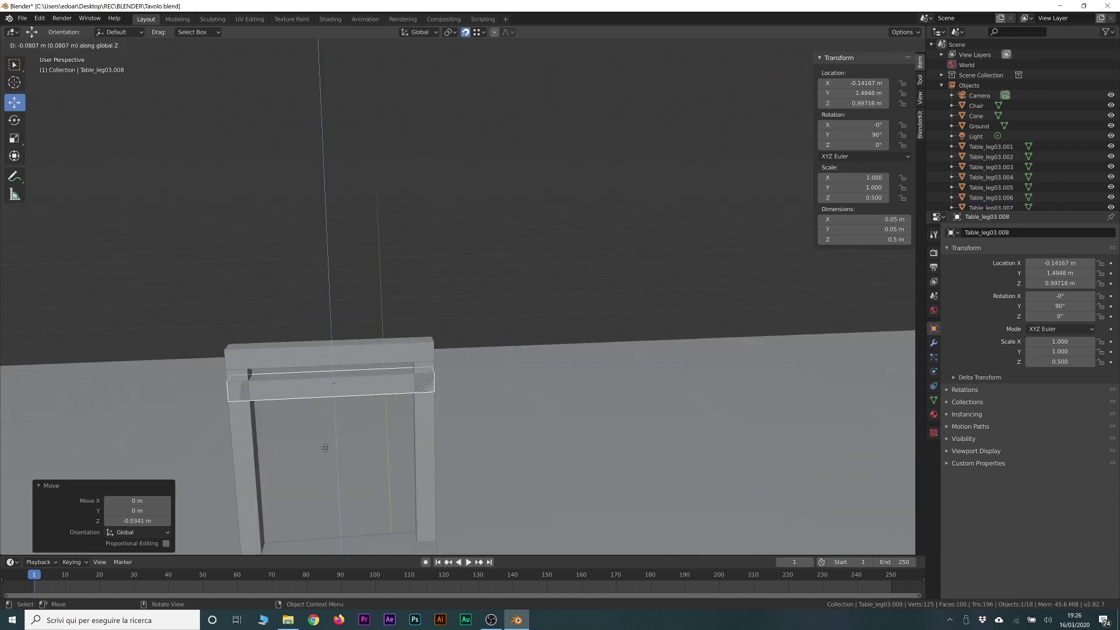
pyautogui.click(326, 448)
pyautogui.write('sz0.8')
pyautogui.press('Return')
# Move the Light to X 2.6608, Y −2.9188, Z 5.9039 m so shadows fall on the Ground
pyautogui.moveTo(408, 420)
pyautogui.mouseDown(button='middle')
pyautogui.moveTo(586, 385)
pyautogui.moveTo(708, 111)
pyautogui.mouseUp(button='middle')
pyautogui.scroll(-5, 585, 384)
pyautogui.click(905, 45)
pyautogui.moveTo(717, 99); pyautogui.dragTo(633, 223)
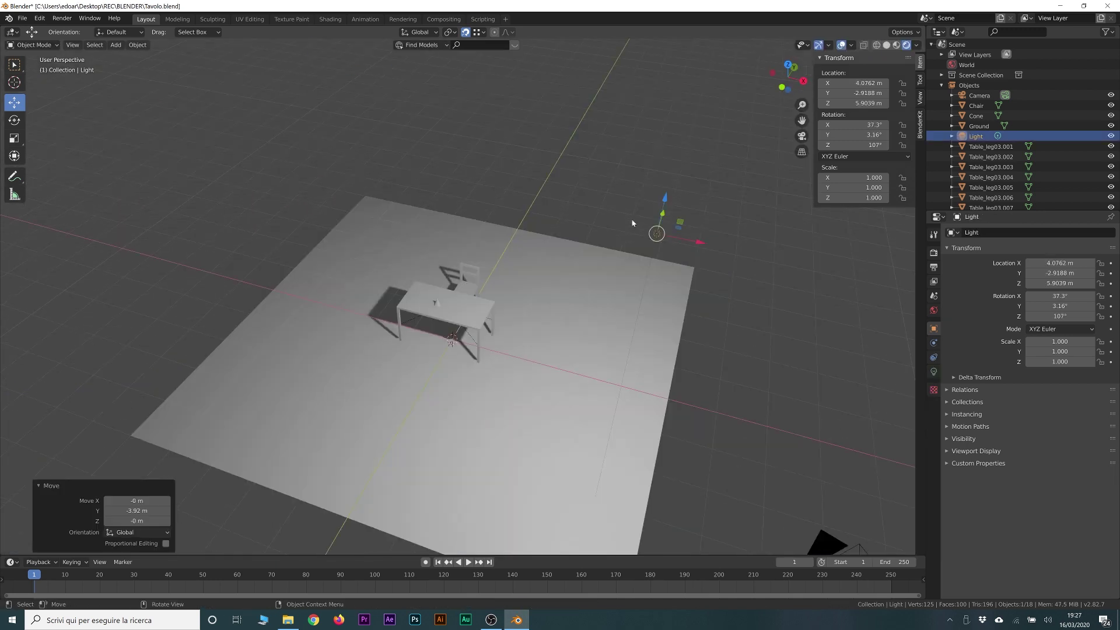
pyautogui.scroll(5, 632, 223)
pyautogui.moveTo(632, 223); pyautogui.dragTo(547, 278, button='middle')
pyautogui.press('g')
pyautogui.press('x')
pyautogui.click(527, 236)
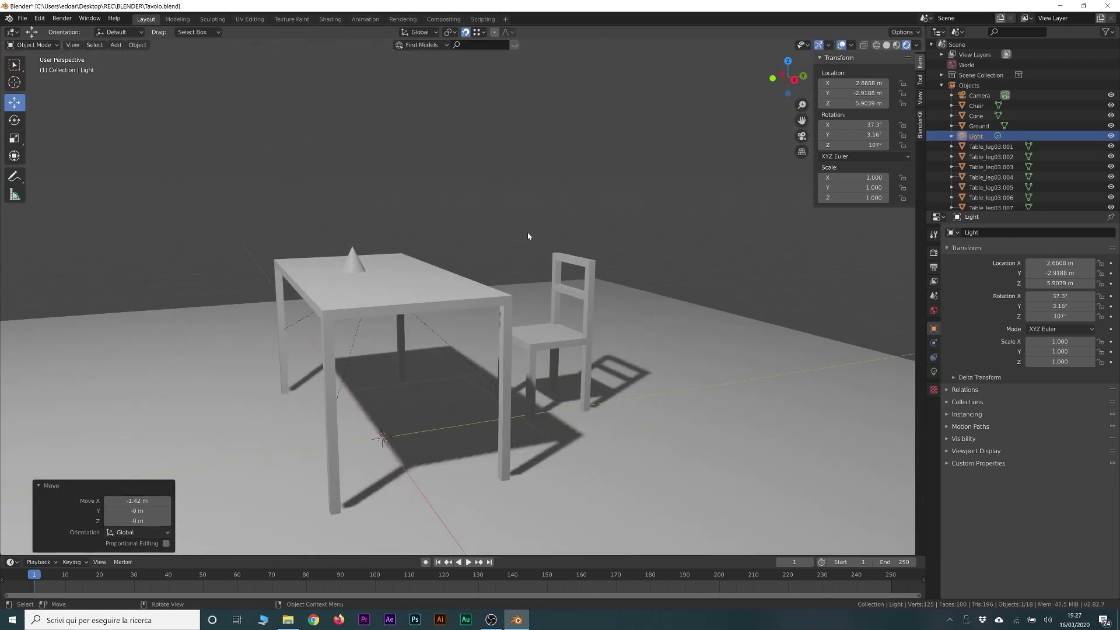